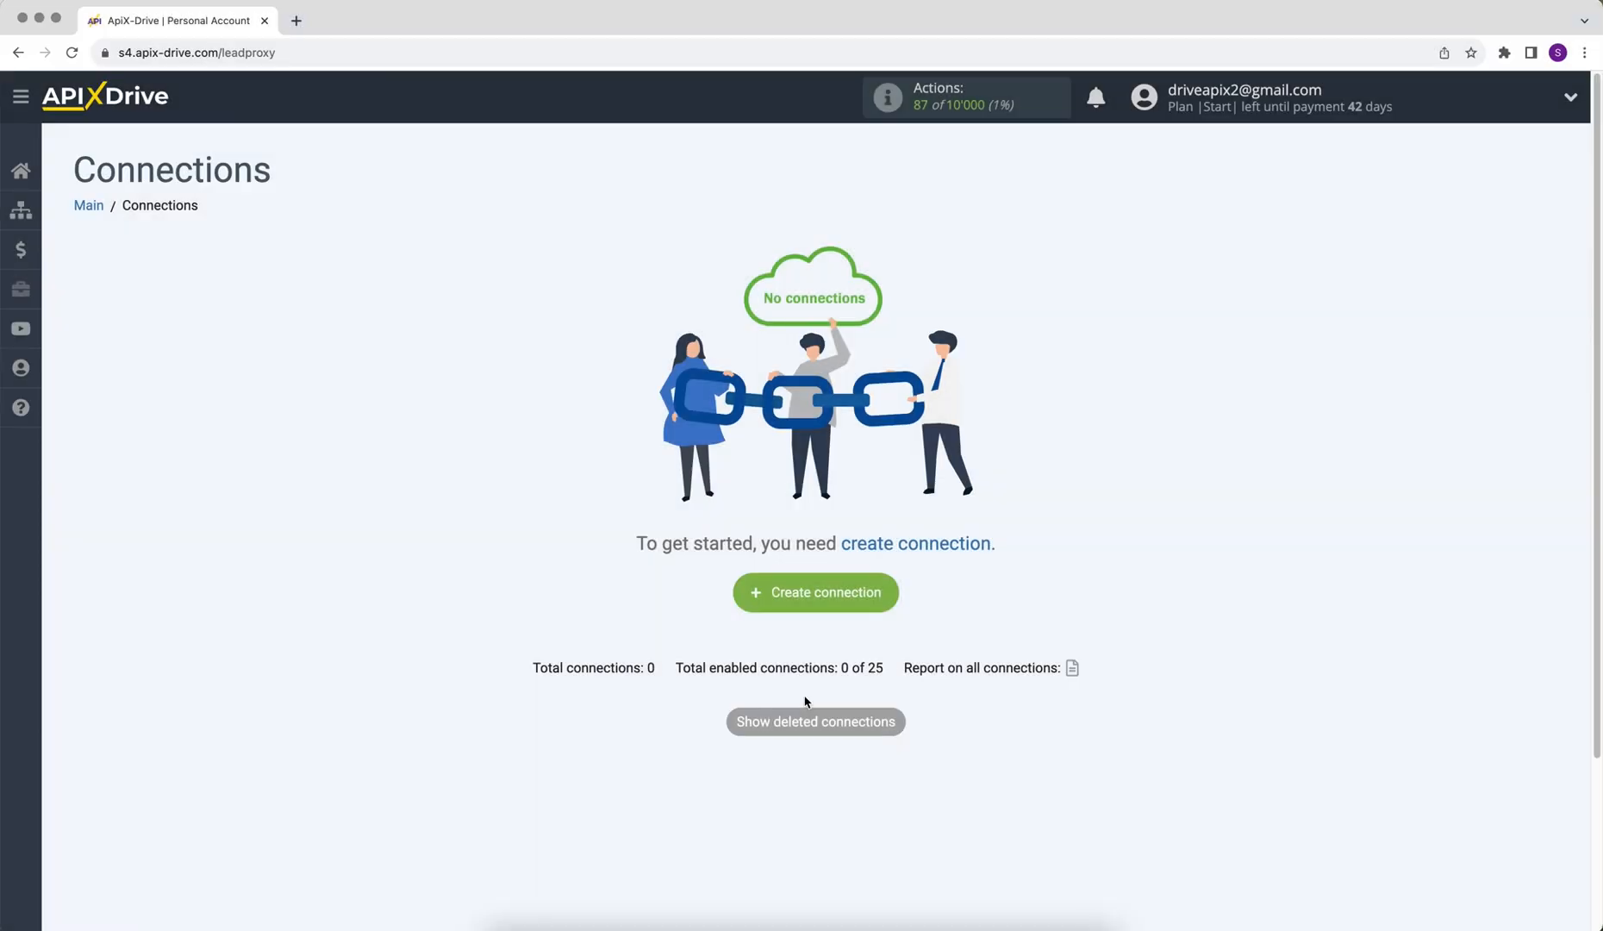
Step: Start a new connection with Rocket.Chat as the data source and Get DATA as its action
{"action": "left_click", "coordinate": [755, 602]}
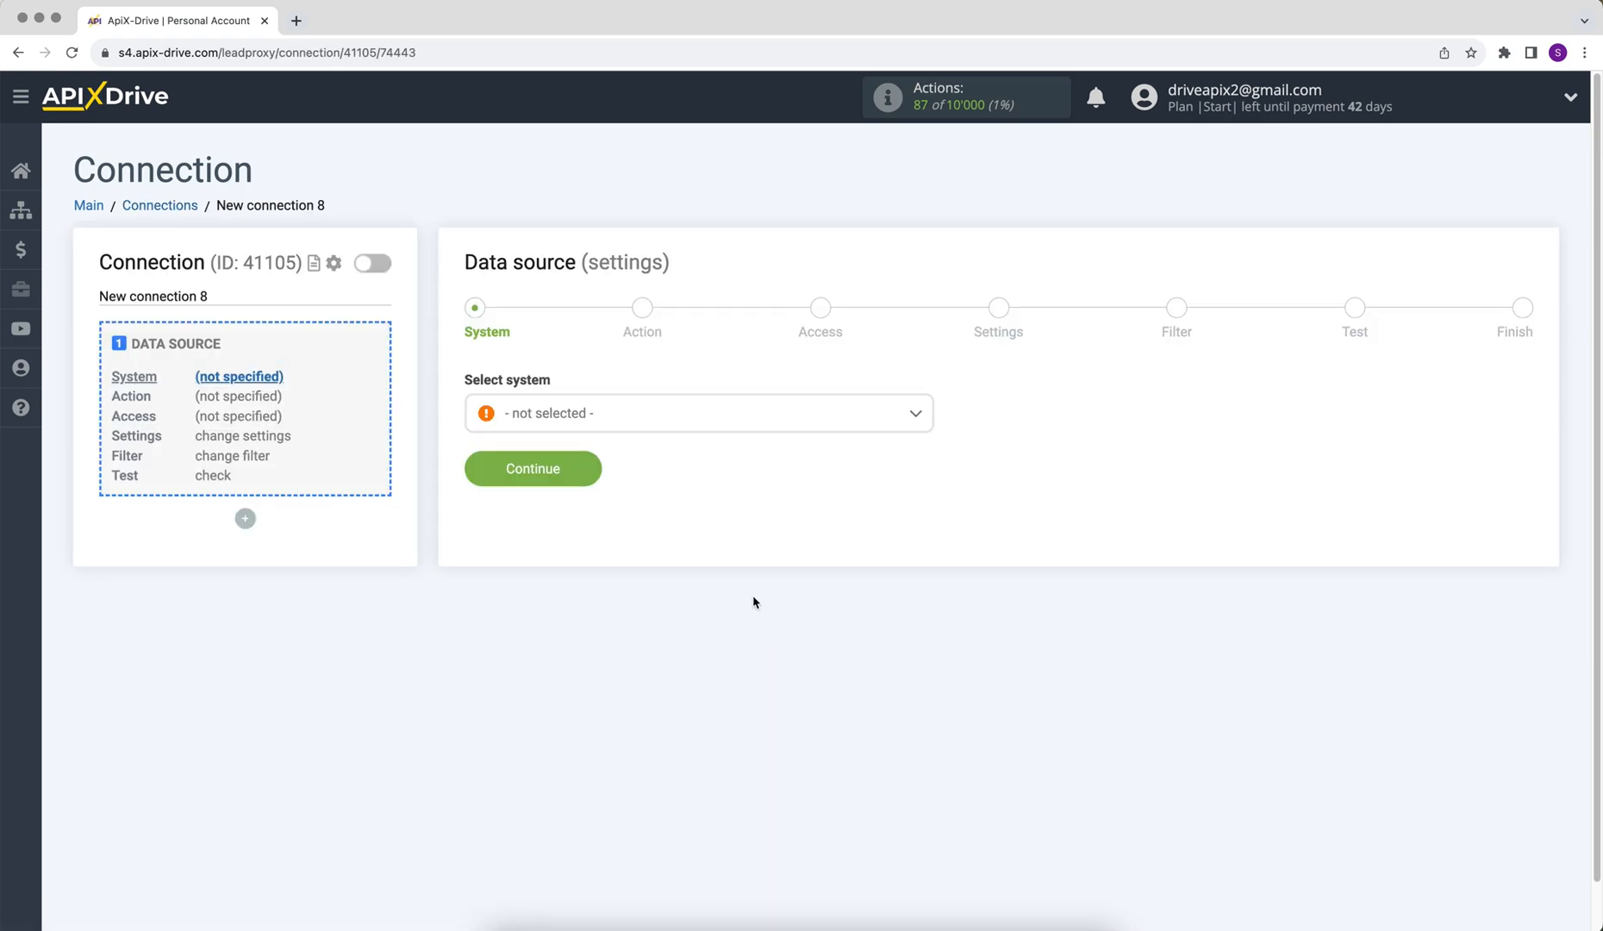
{"action": "left_click", "coordinate": [680, 422]}
{"action": "left_click_drag", "start_coordinate": [926, 443], "coordinate": [941, 643]}
{"action": "left_click", "coordinate": [606, 526]}
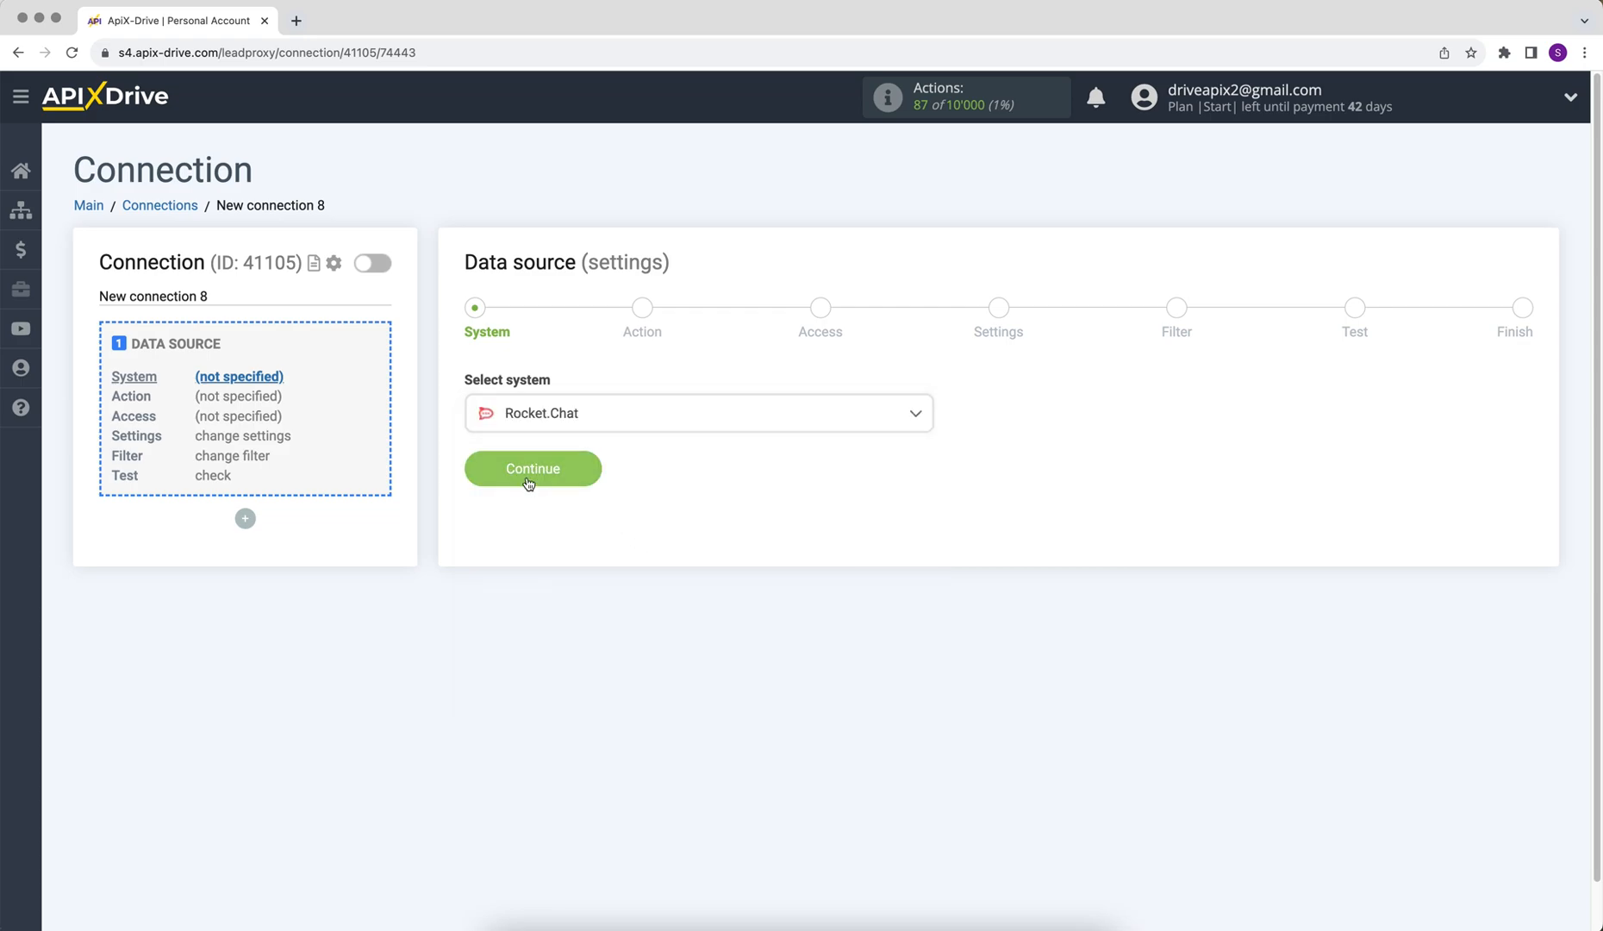
{"action": "left_click", "coordinate": [488, 469]}
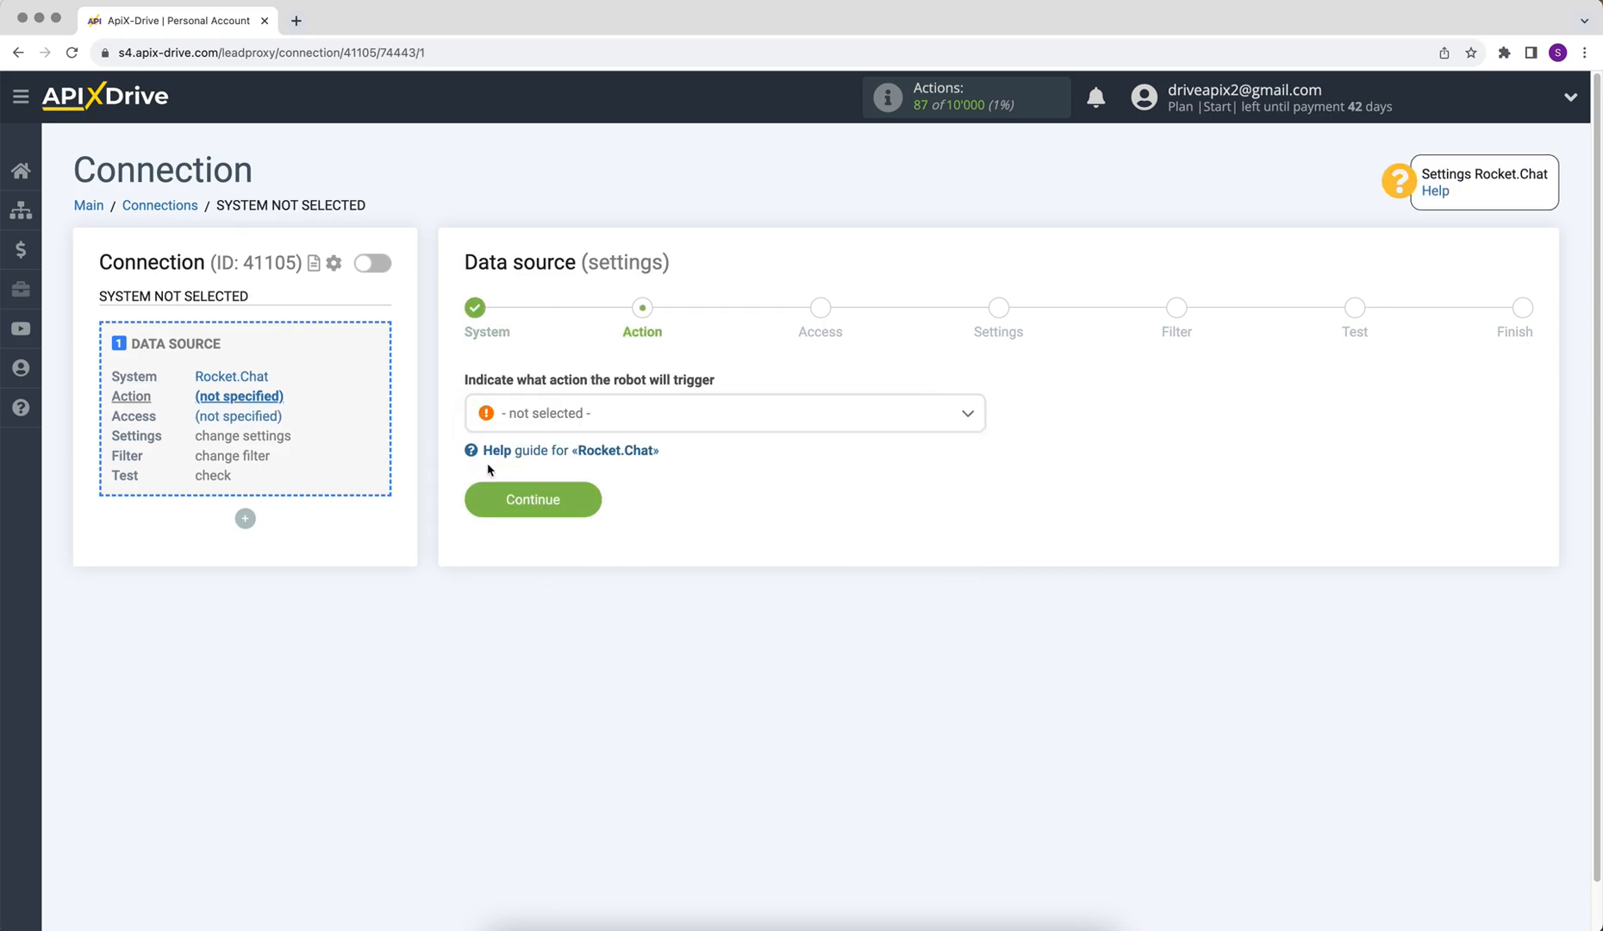
{"action": "left_click", "coordinate": [537, 419]}
{"action": "left_click", "coordinate": [543, 518]}
{"action": "left_click", "coordinate": [492, 513]}
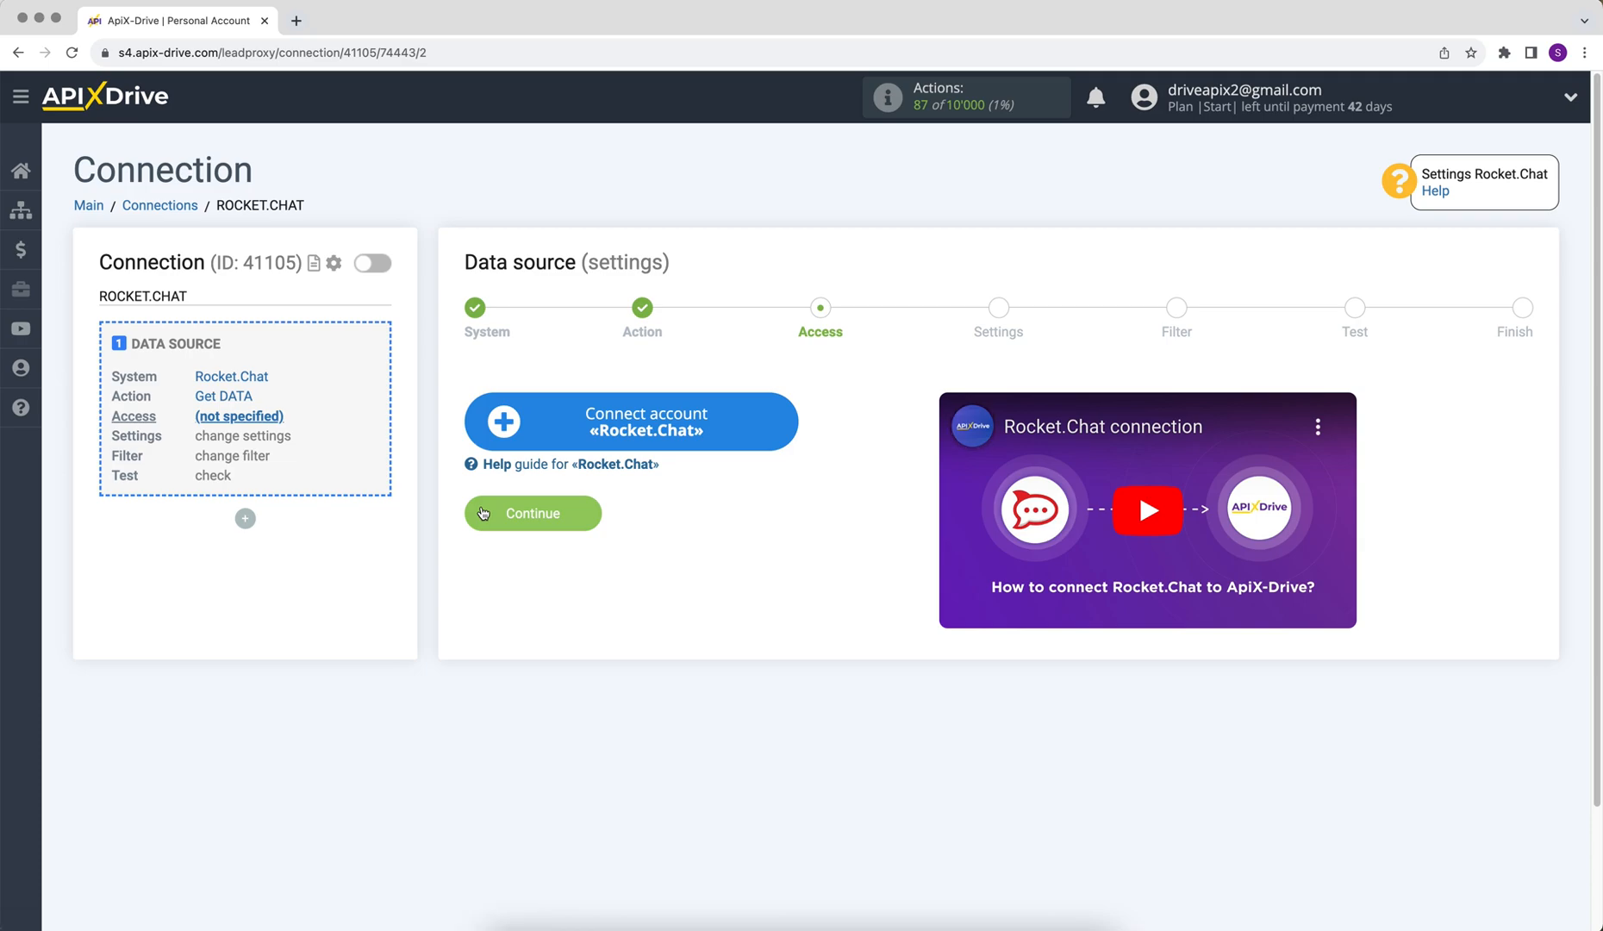
Step: Connect a Rocket.Chat account, keep it selected, and advance to the settings step
{"action": "left_click", "coordinate": [506, 433]}
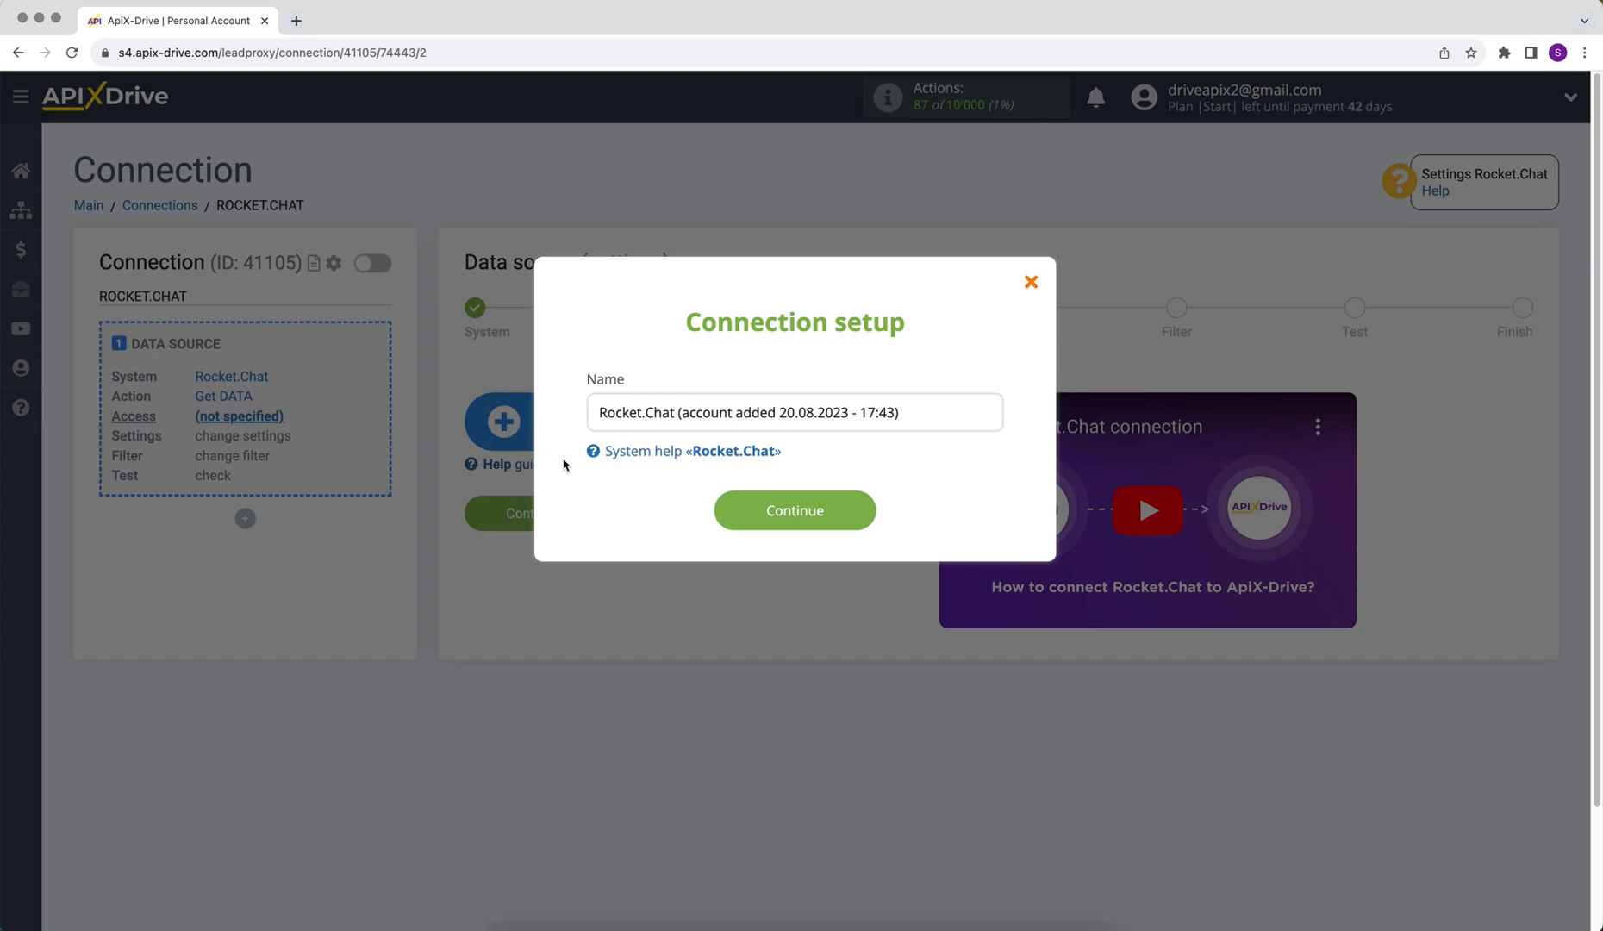
{"action": "left_click", "coordinate": [718, 518]}
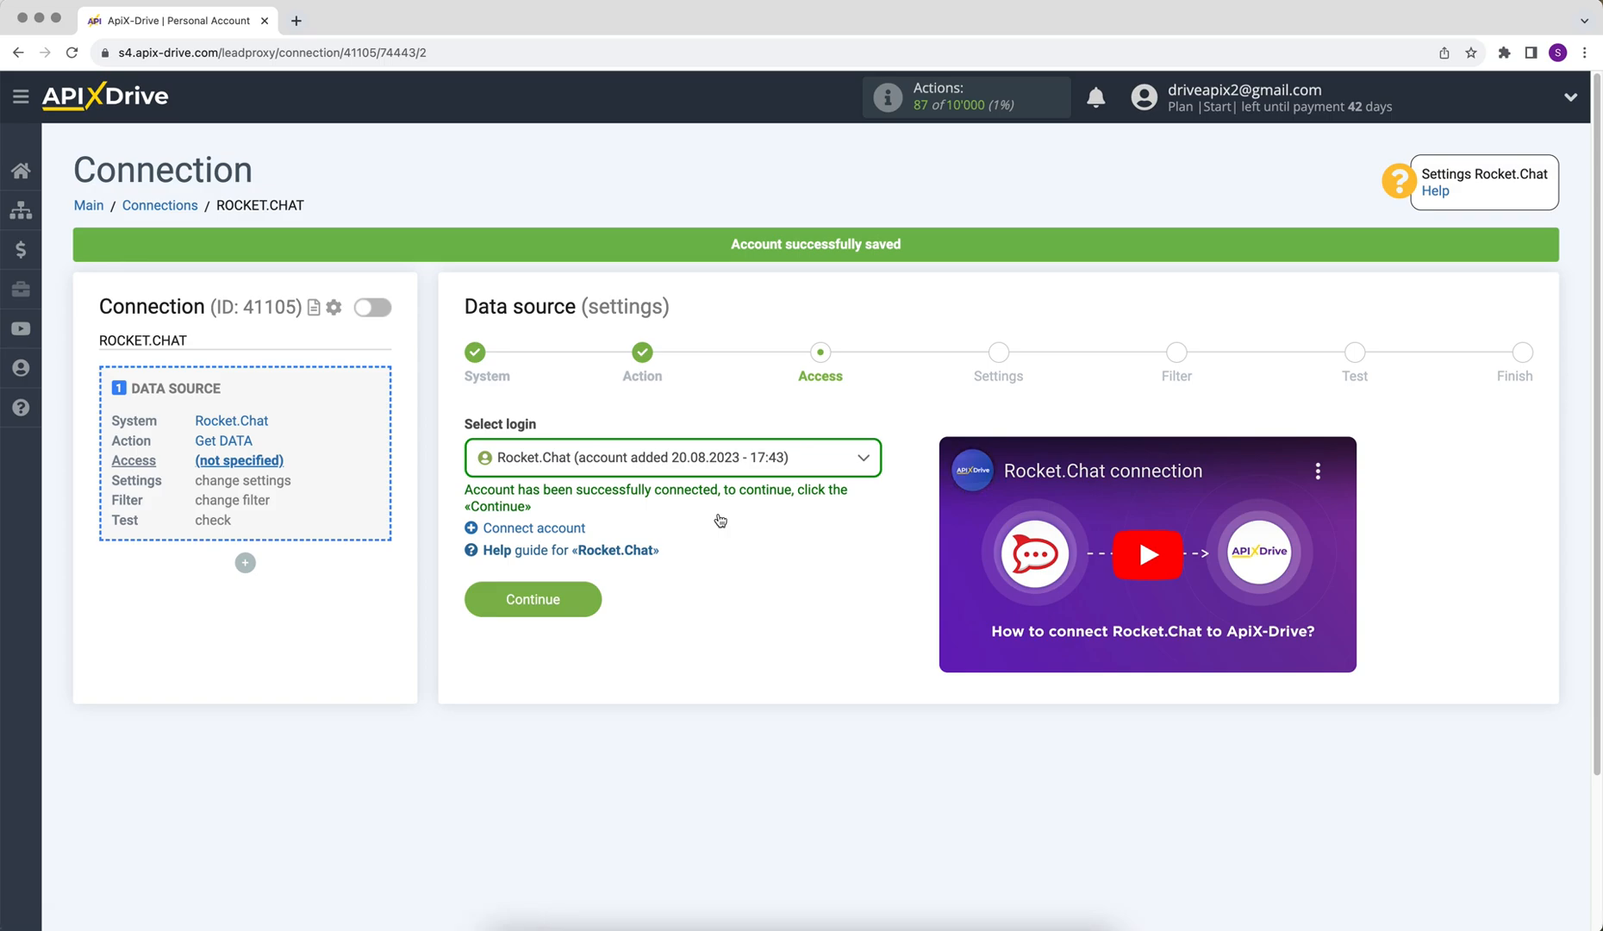
{"action": "left_click", "coordinate": [673, 462]}
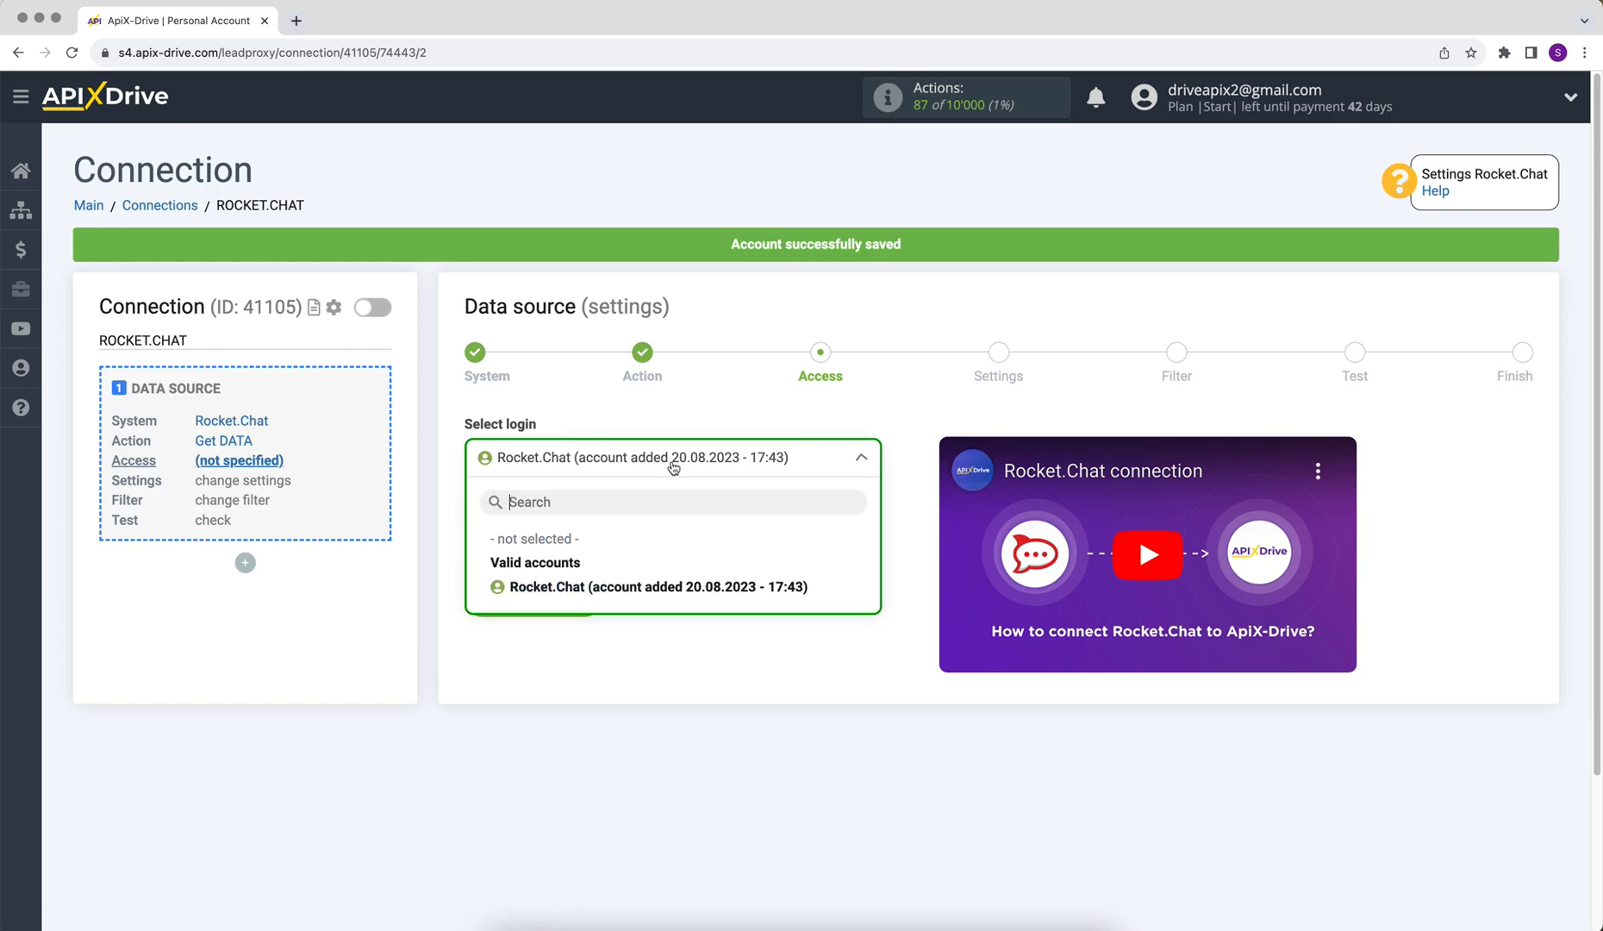
{"action": "left_click", "coordinate": [689, 585]}
{"action": "left_click", "coordinate": [497, 599]}
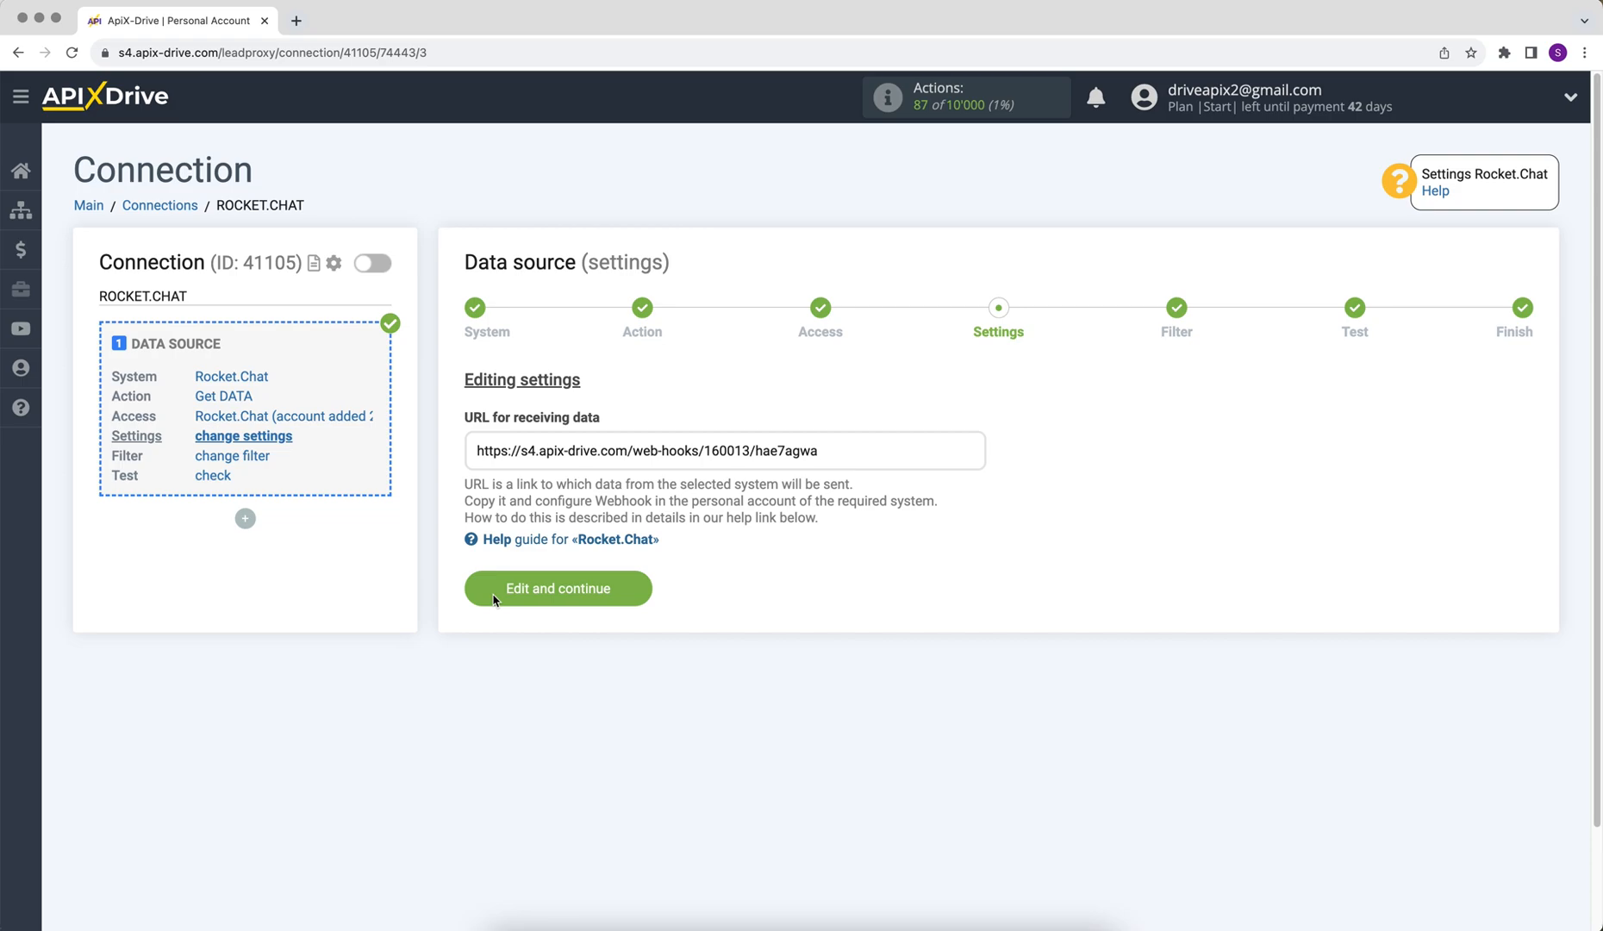
Step: Copy the generated webhook URL for receiving data
{"action": "left_click_drag", "start_coordinate": [473, 450], "coordinate": [819, 450]}
{"action": "right_click", "coordinate": [801, 448]}
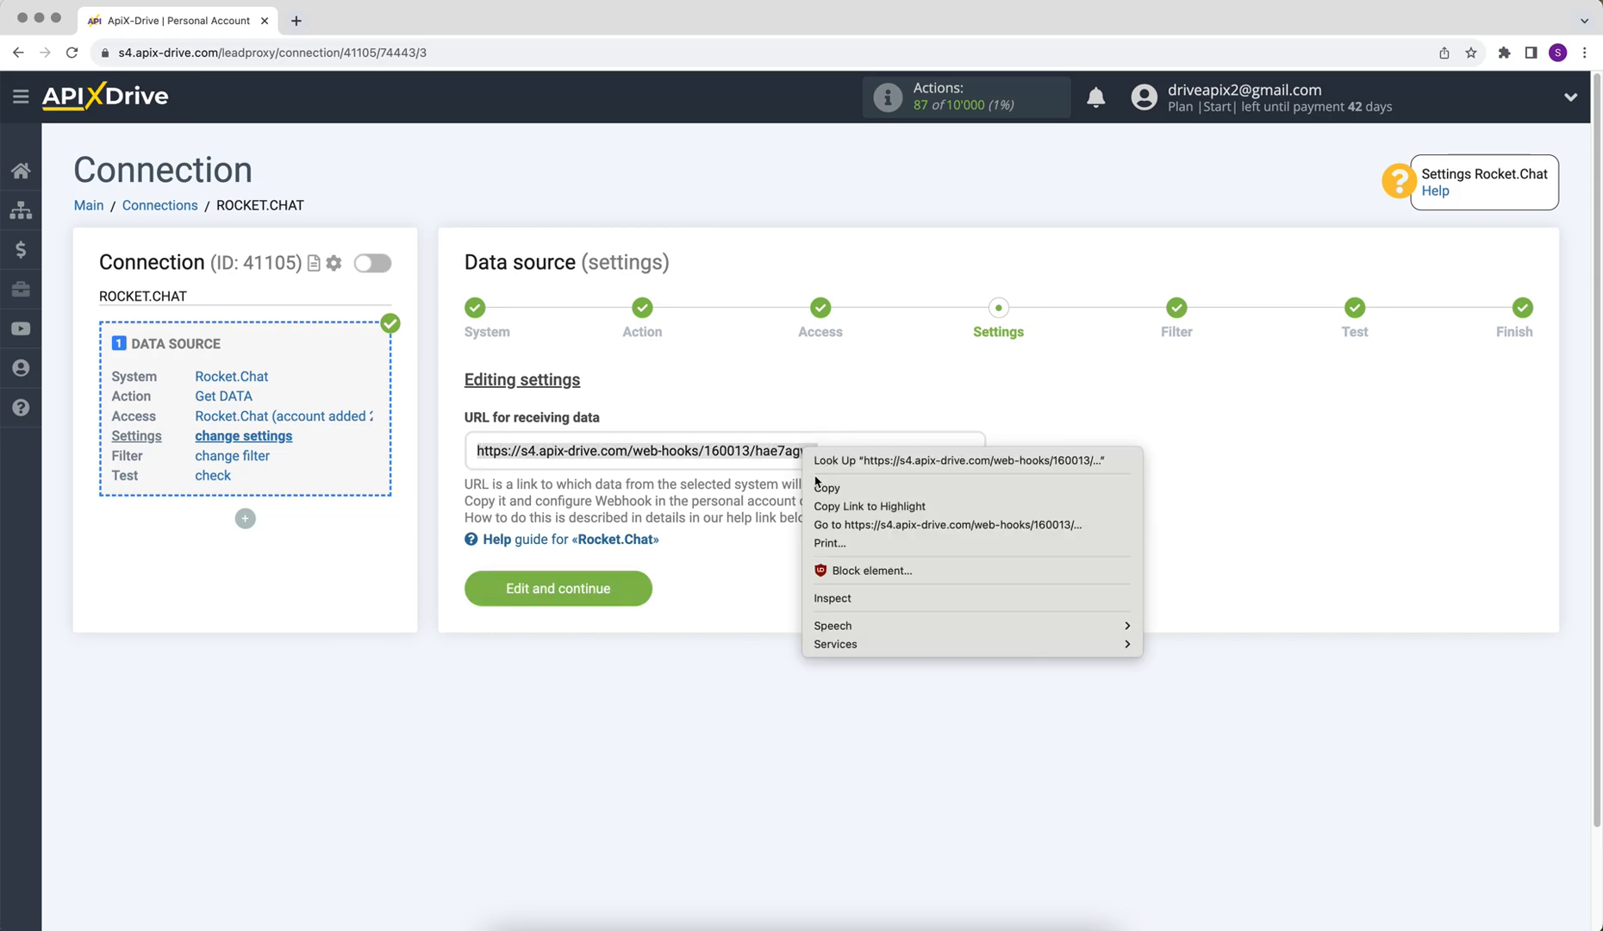
{"action": "left_click", "coordinate": [817, 486]}
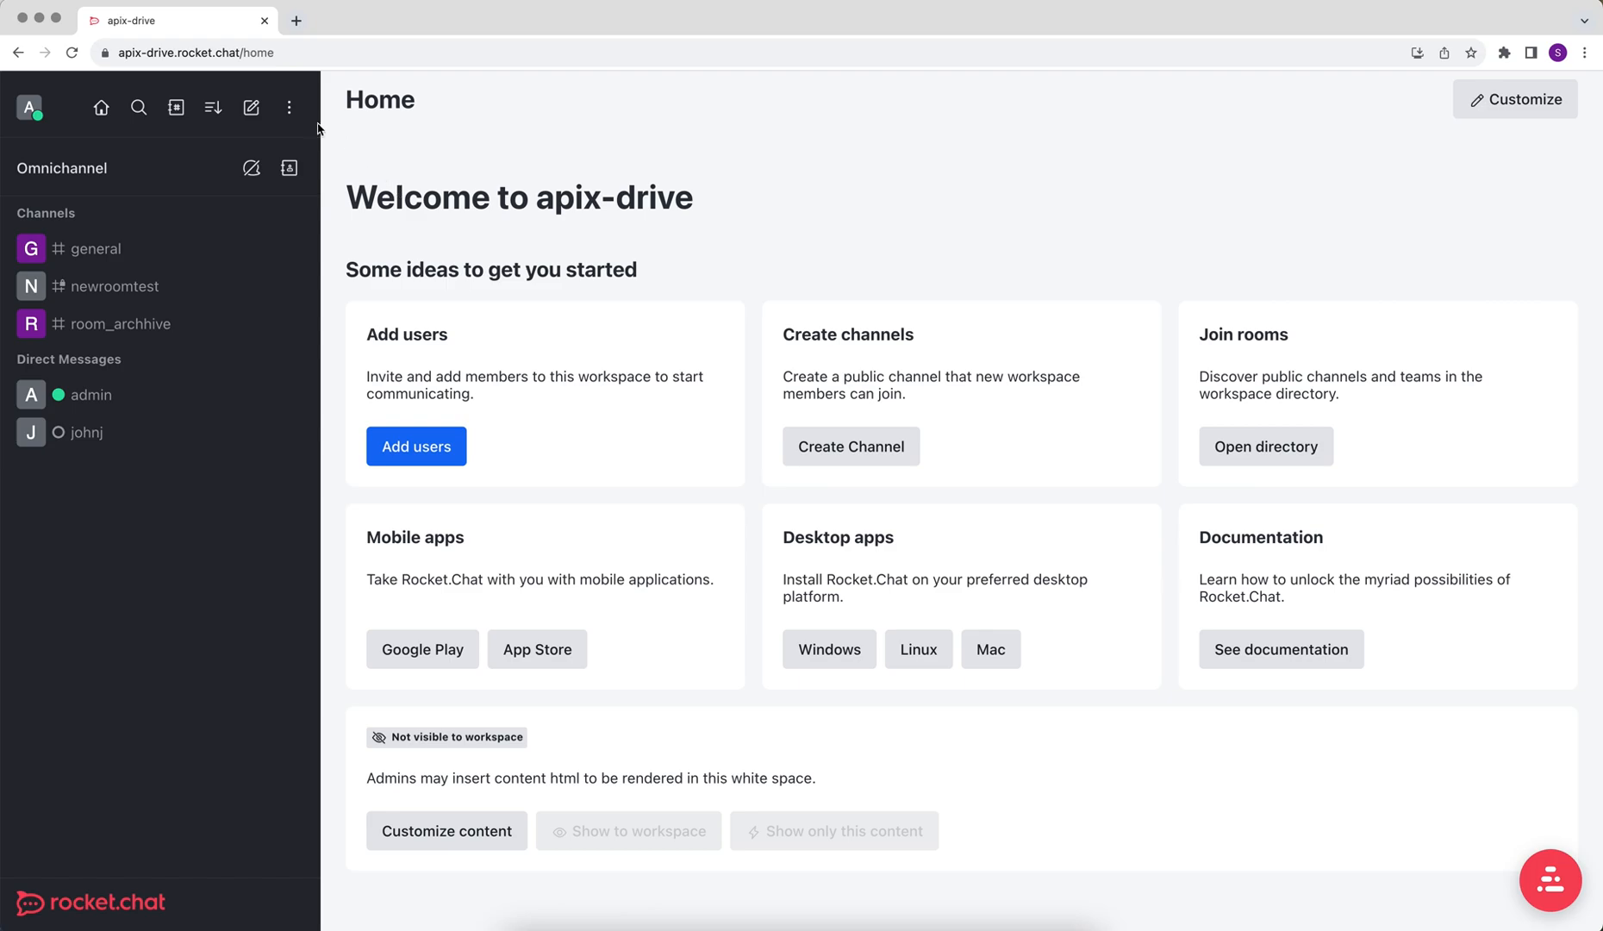
Step: Create a new Outgoing integration under Workspace > Integrations with event trigger Message Sent
{"action": "left_click", "coordinate": [291, 110]}
{"action": "left_click", "coordinate": [328, 247]}
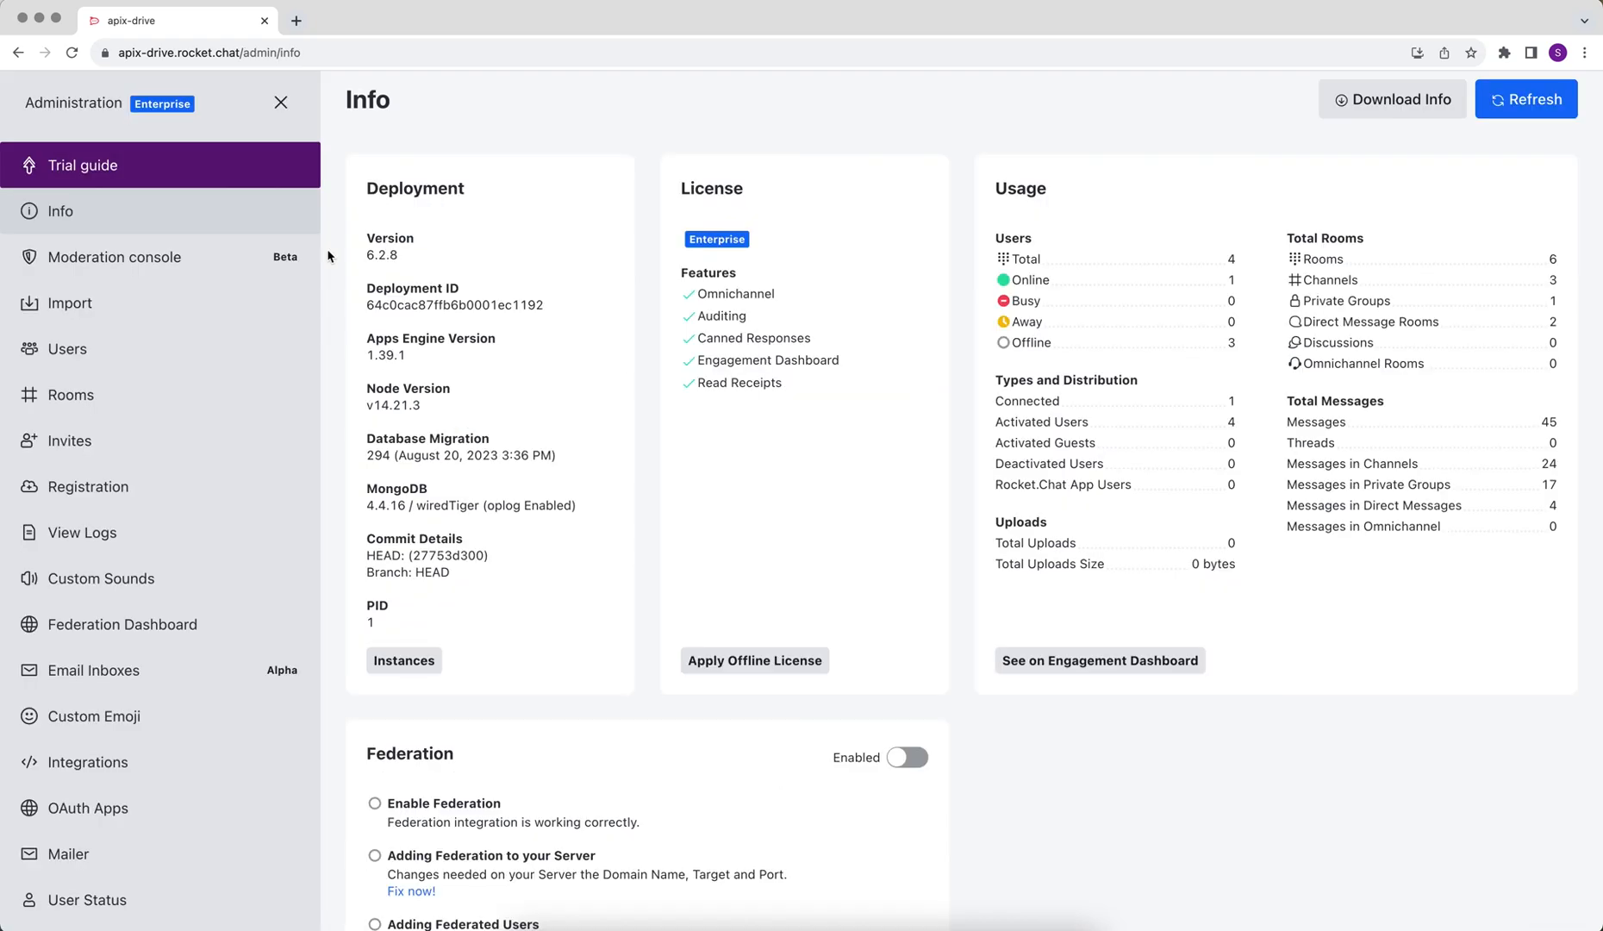
{"action": "left_click", "coordinate": [116, 762]}
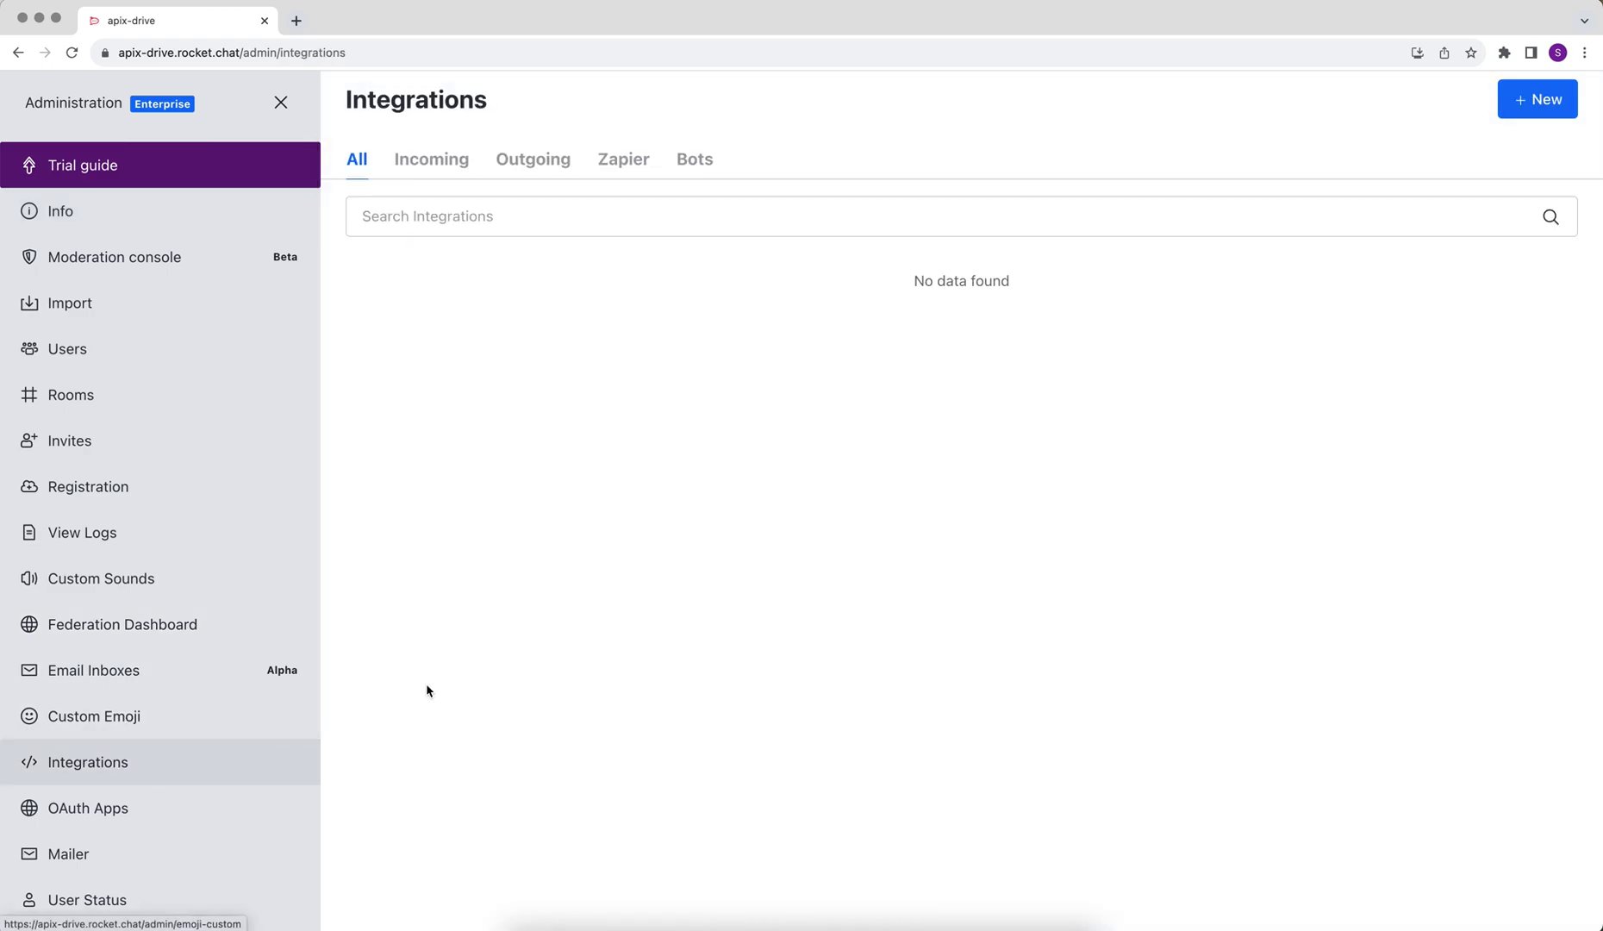
{"action": "left_click", "coordinate": [1522, 110]}
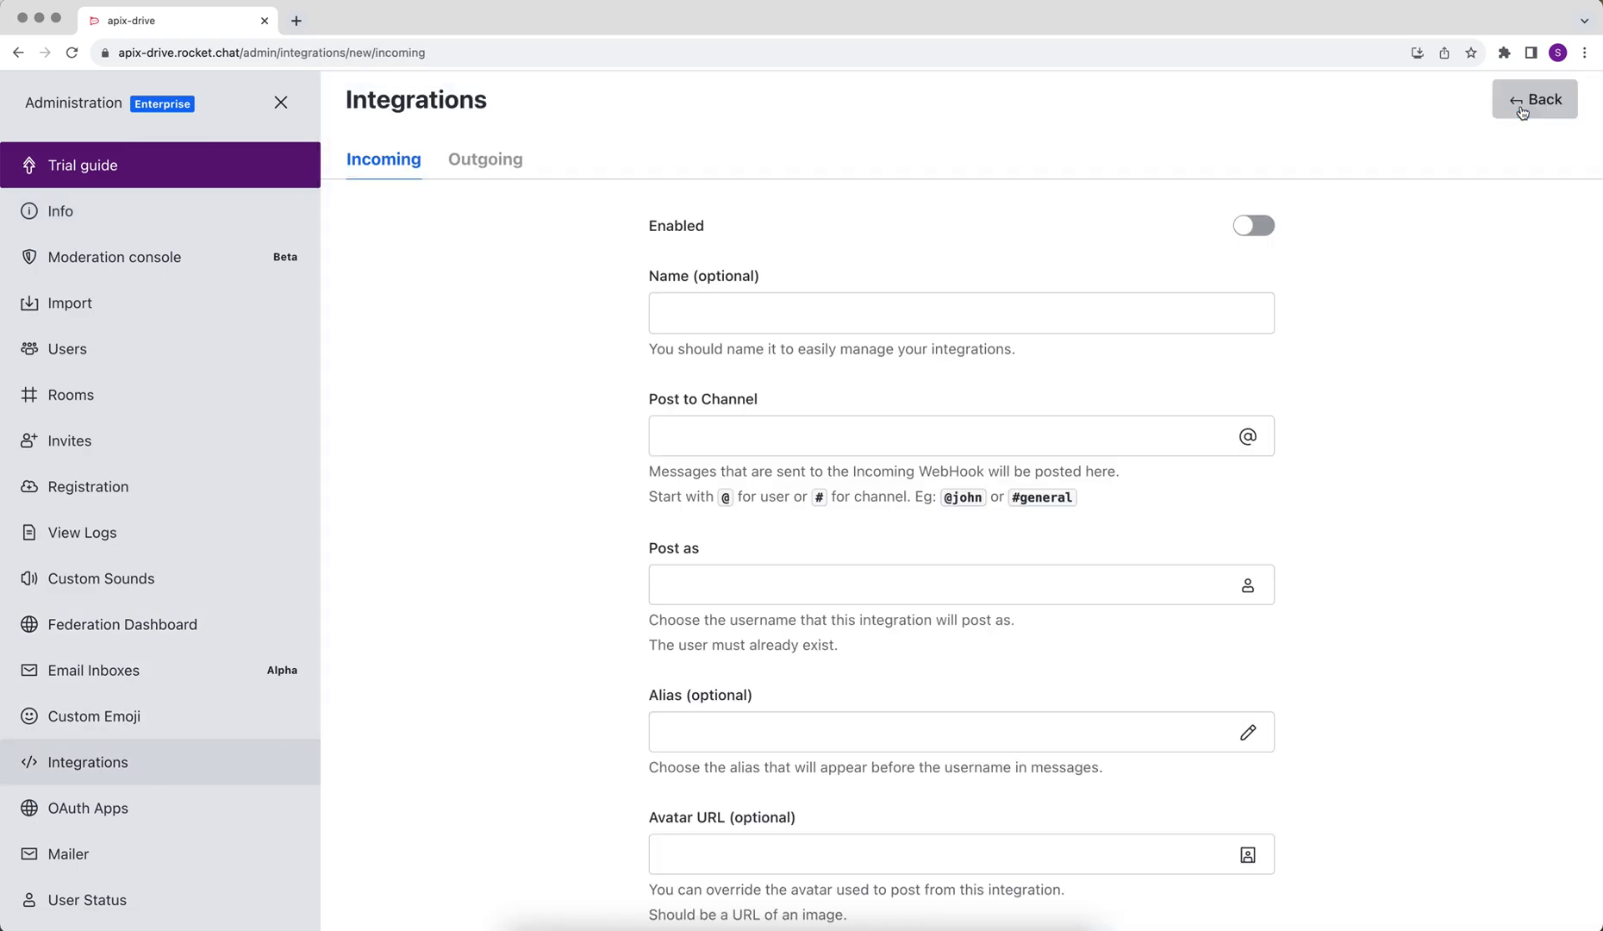
{"action": "left_click", "coordinate": [497, 170]}
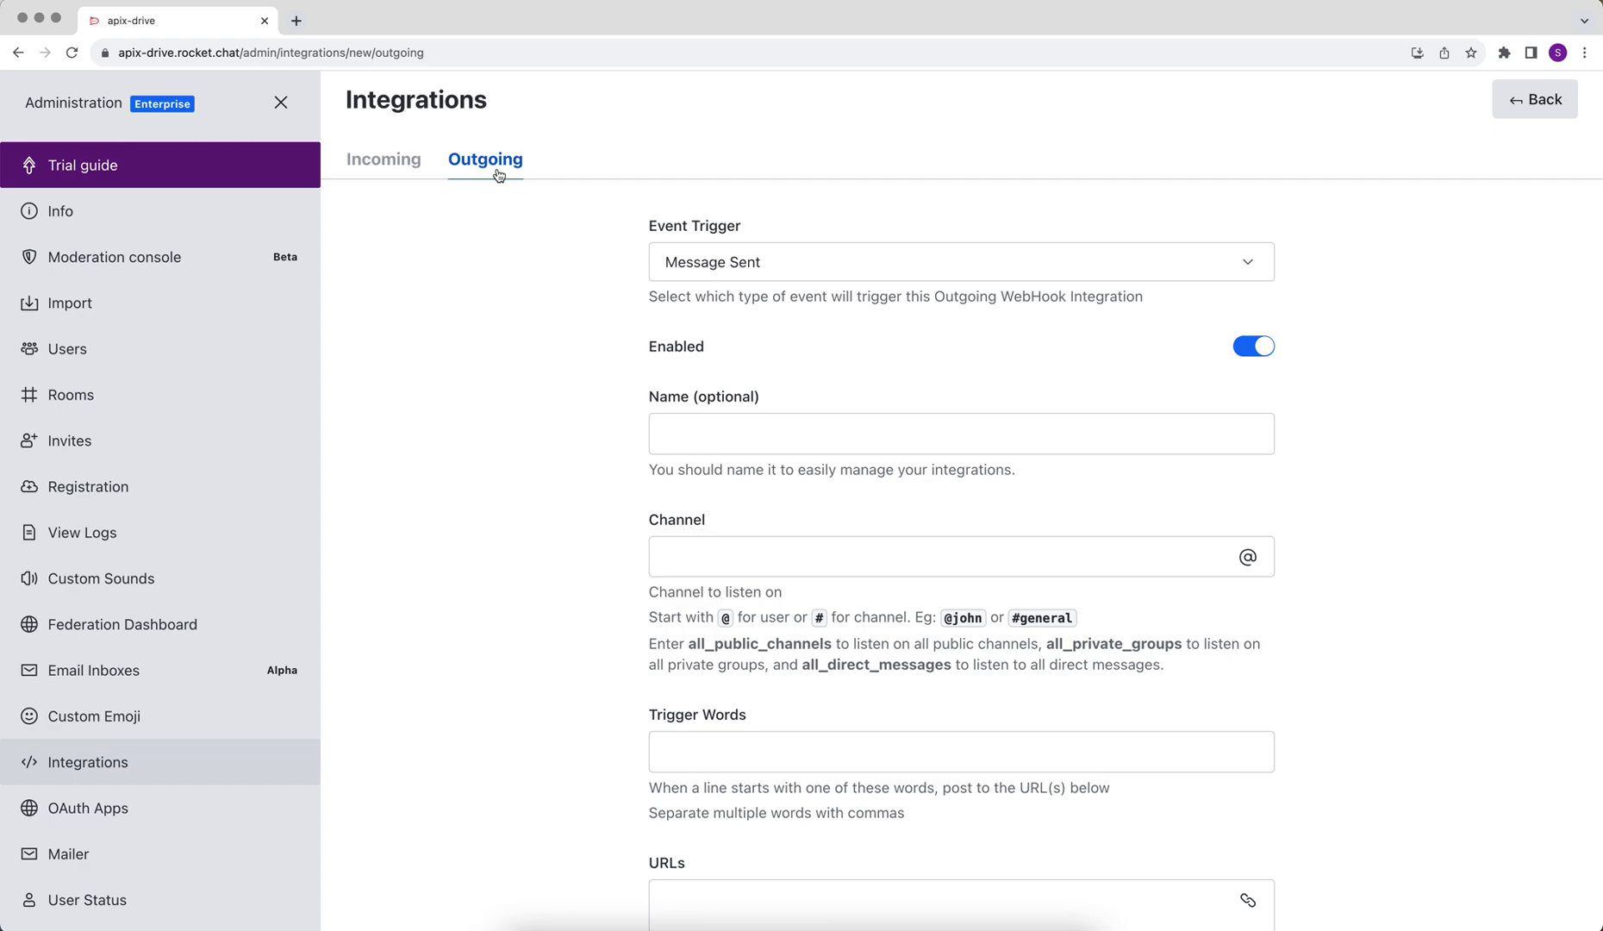
{"action": "left_click", "coordinate": [685, 266]}
{"action": "left_click", "coordinate": [696, 315]}
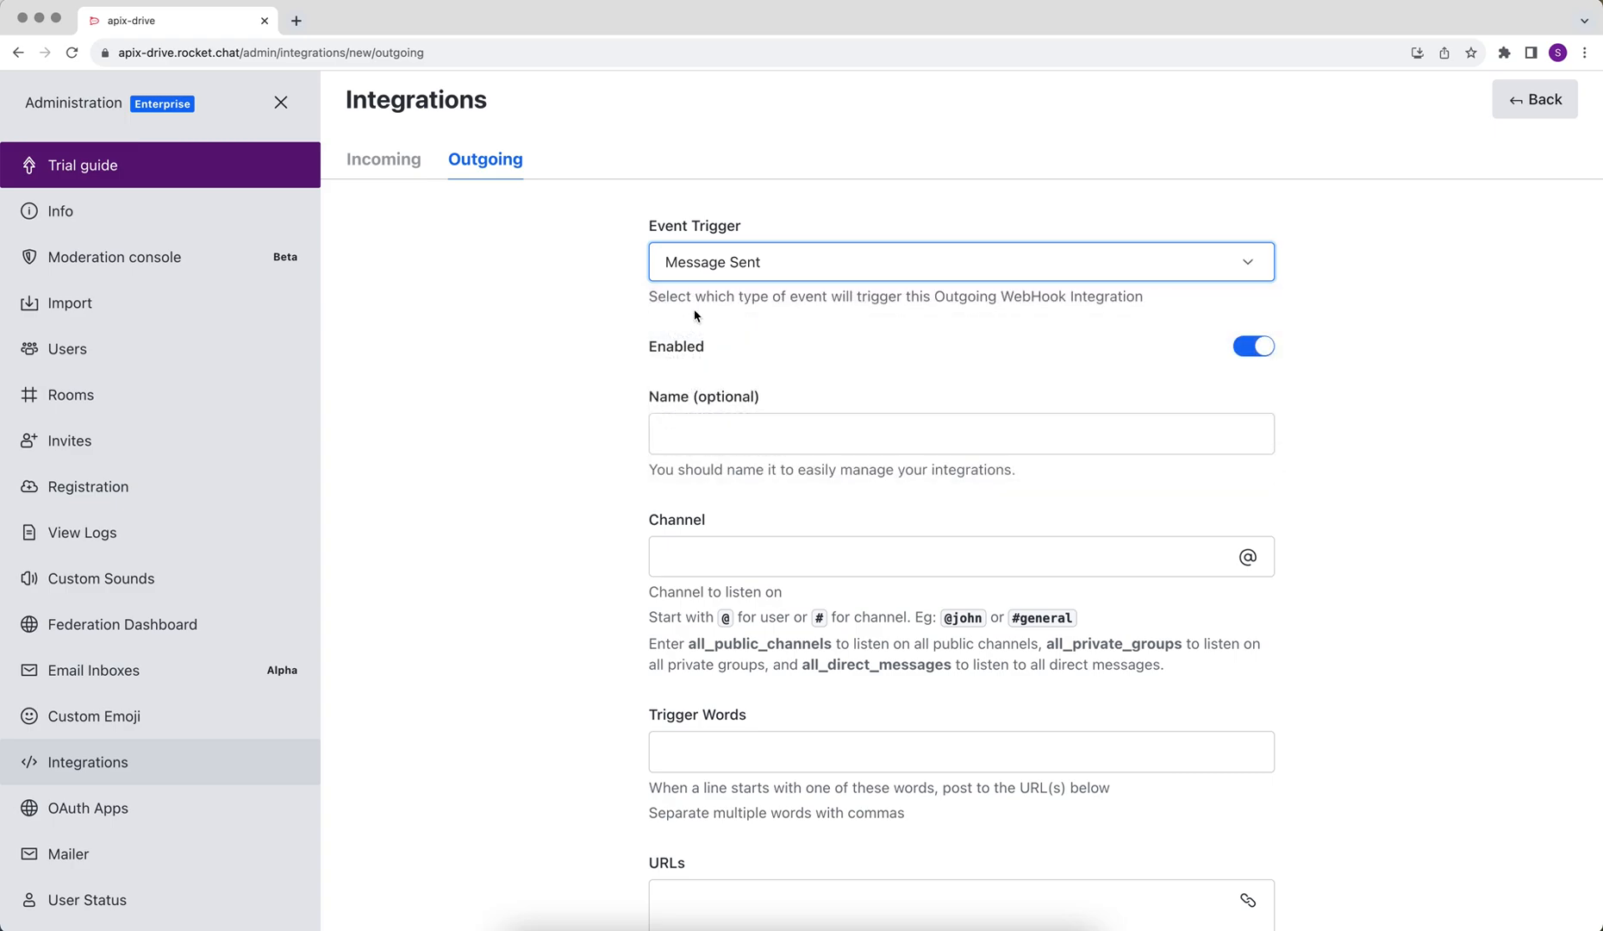
Step: Name the webhook 'ApiX-Drive' and set it to listen on all_public_channels
{"action": "left_click", "coordinate": [700, 435]}
{"action": "type", "text": "Api"}
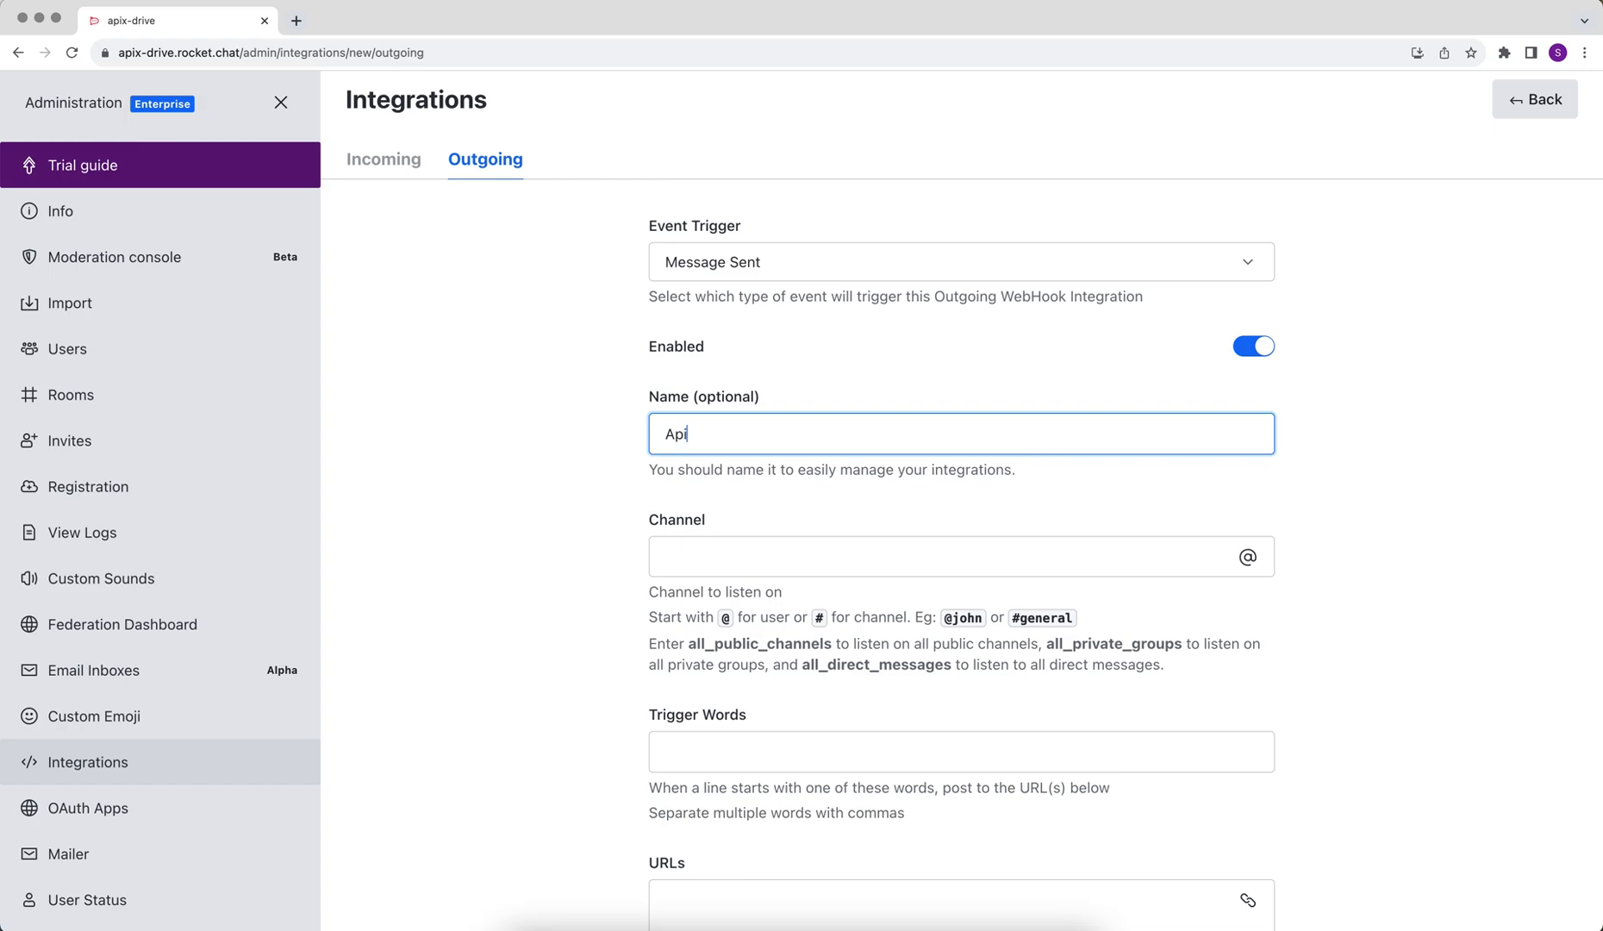
{"action": "type", "text": "X-Drive"}
{"action": "left_click", "coordinate": [707, 555]}
{"action": "type", "text": "al"}
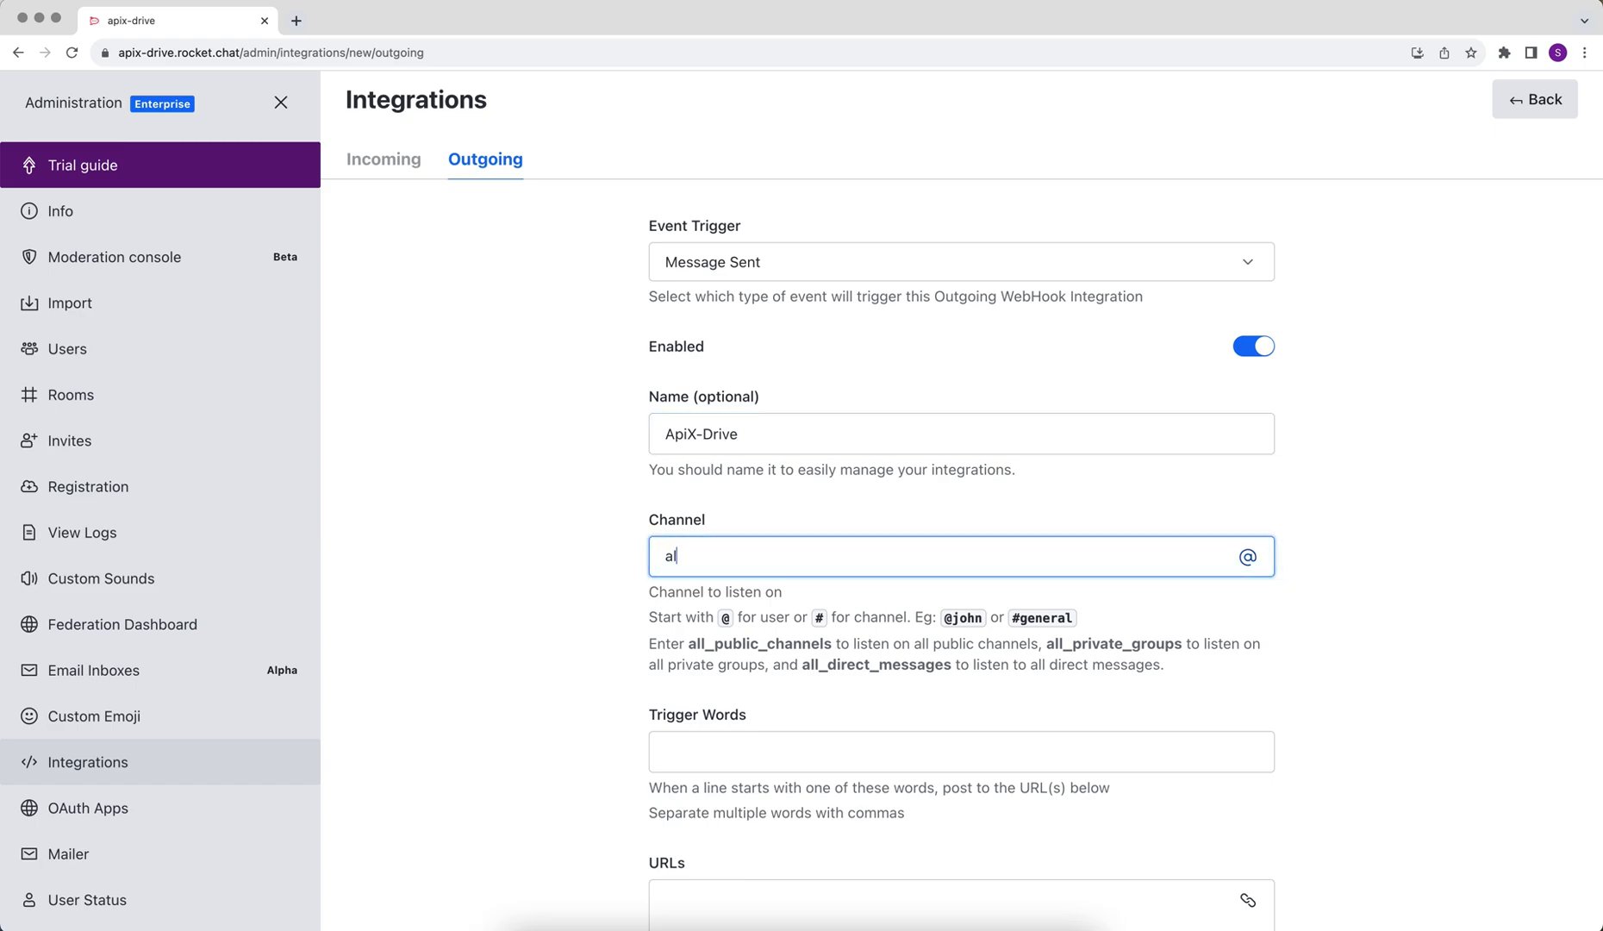
{"action": "type", "text": "l_public_channels"}
Step: Paste the ApiX-Drive webhook URL into URLs and set Post as to 'admin'
{"action": "scroll", "coordinate": [669, 636], "scroll_direction": "down", "scroll_amount": 8}
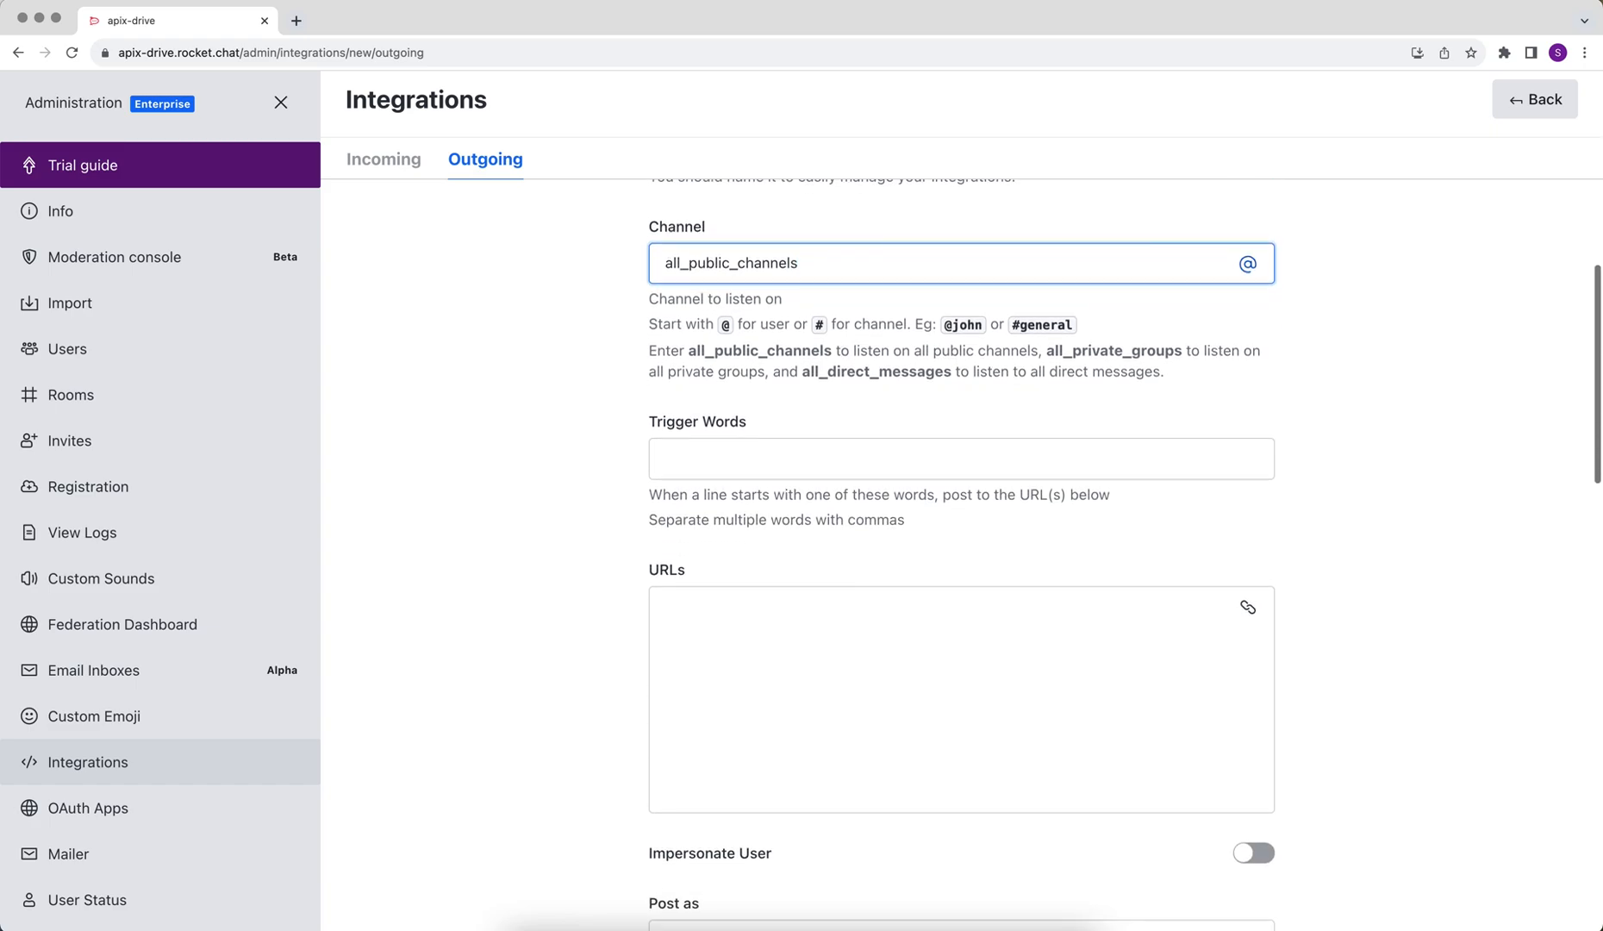
{"action": "right_click", "coordinate": [671, 636]}
{"action": "left_click", "coordinate": [713, 753]}
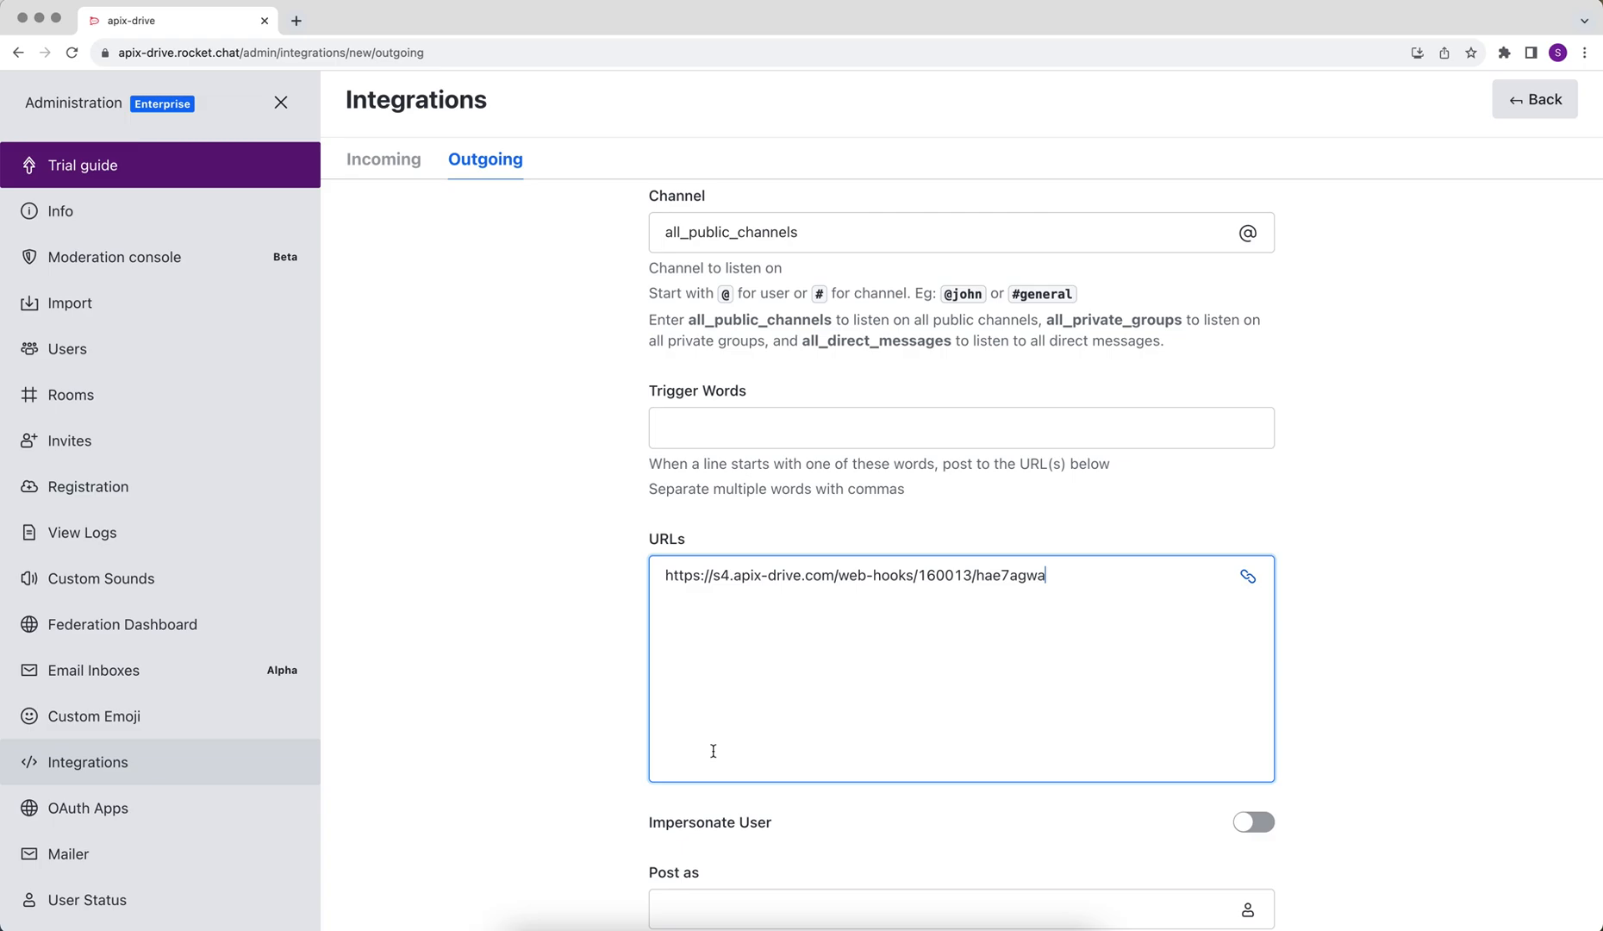
{"action": "scroll", "coordinate": [712, 750], "scroll_direction": "down", "scroll_amount": 3}
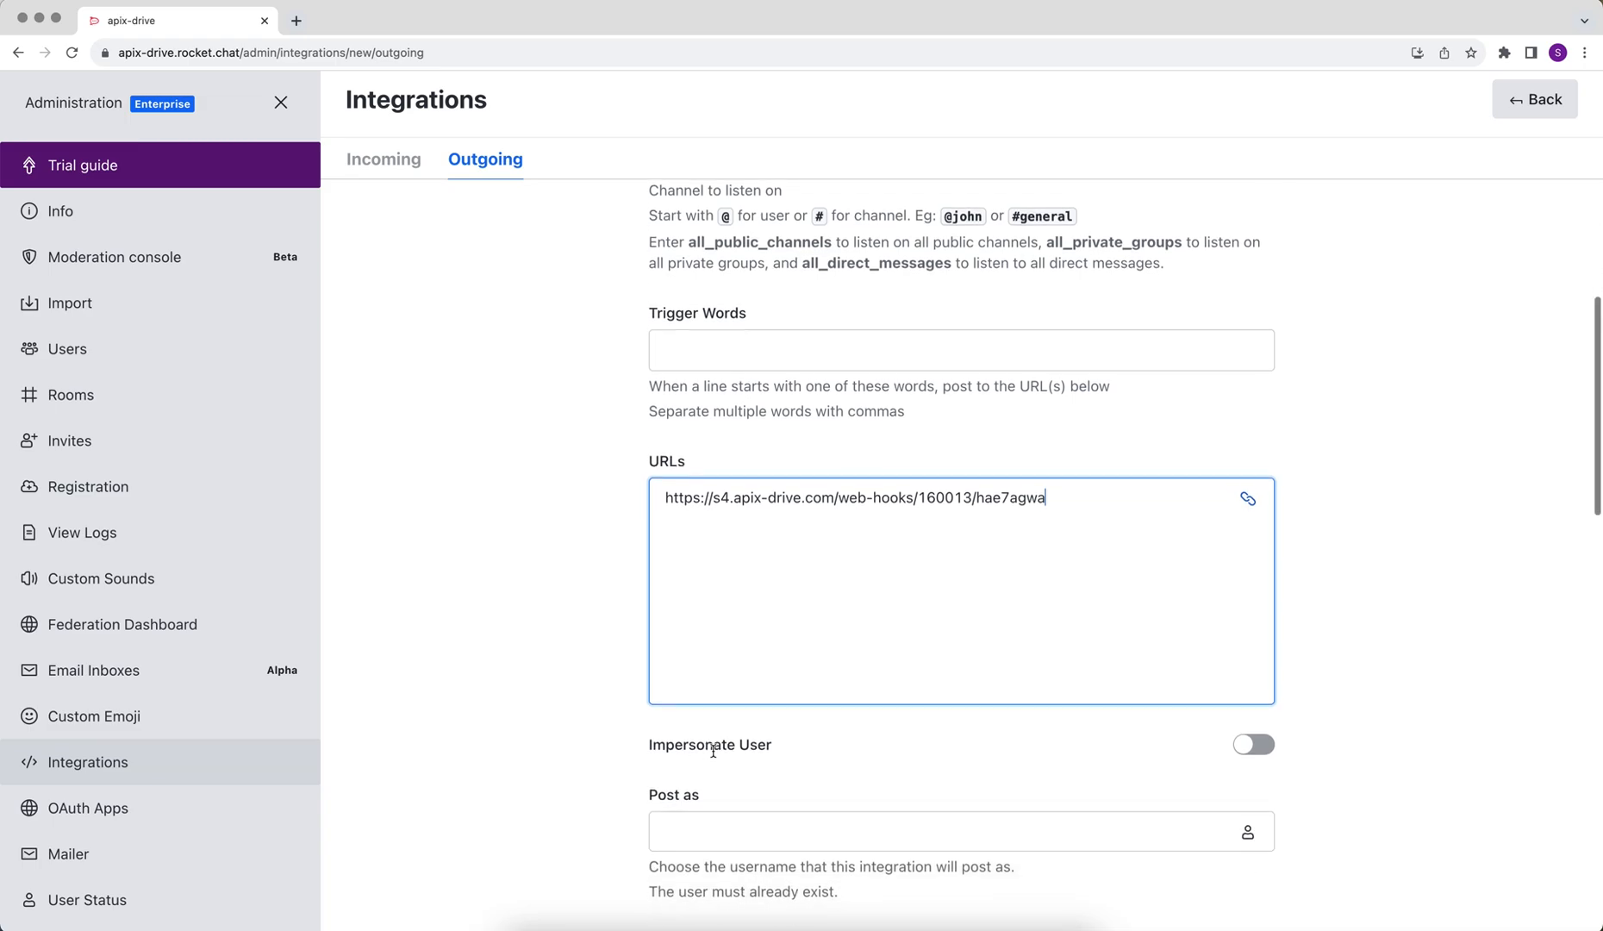
{"action": "left_click", "coordinate": [701, 776]}
{"action": "type", "text": "admin"}
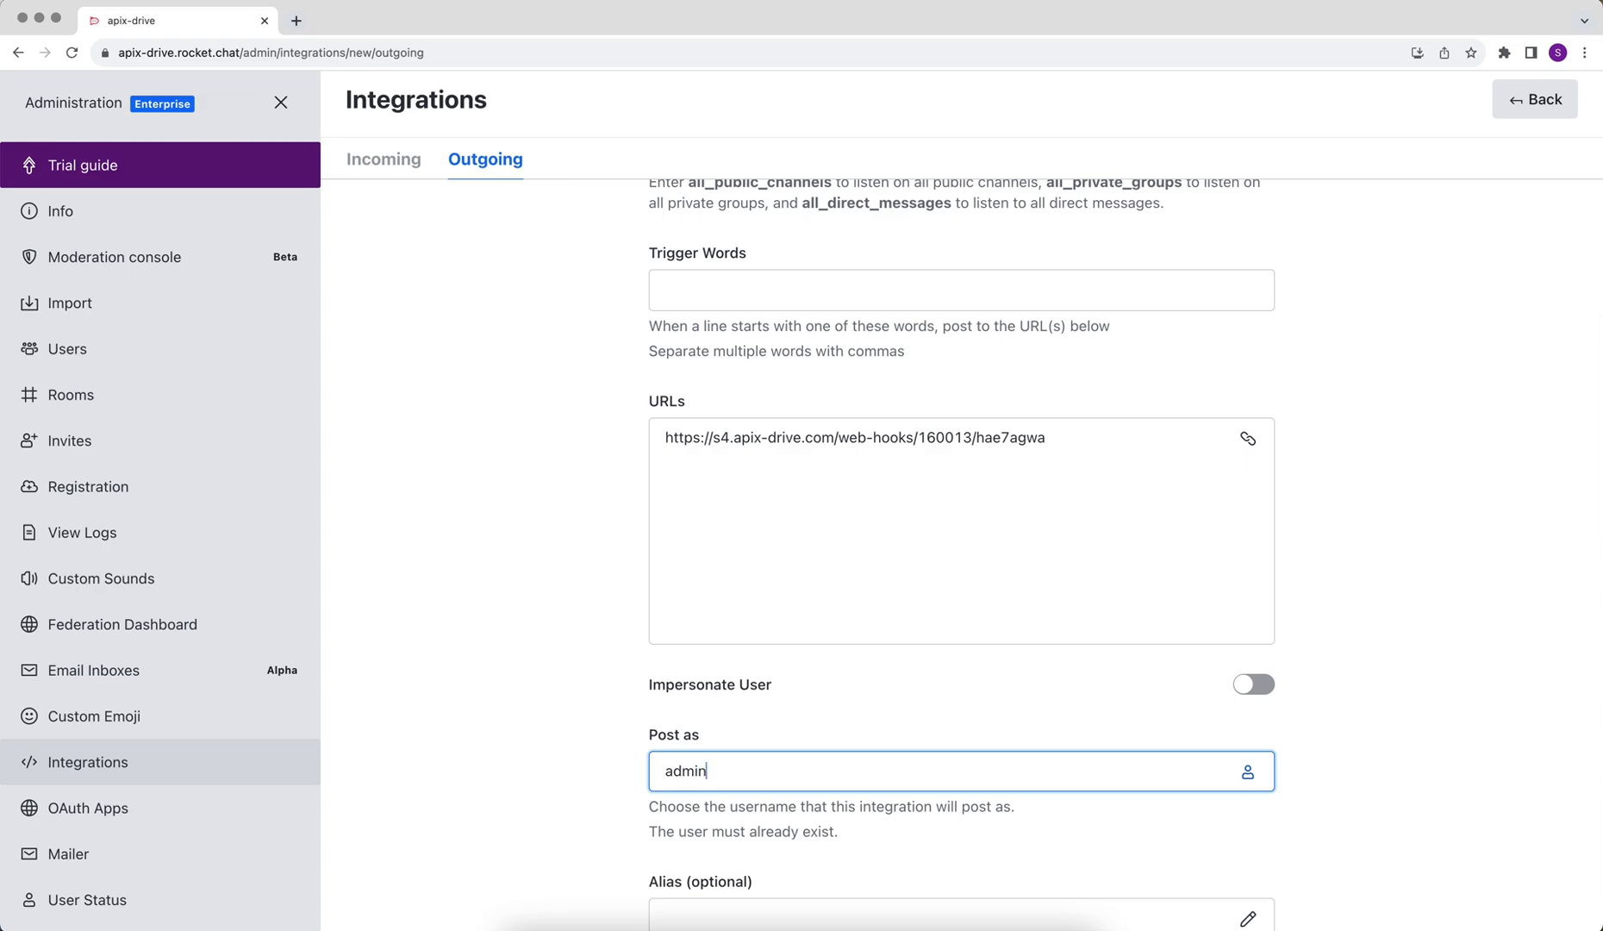
{"action": "scroll", "coordinate": [961, 552], "scroll_direction": "down", "scroll_amount": 10}
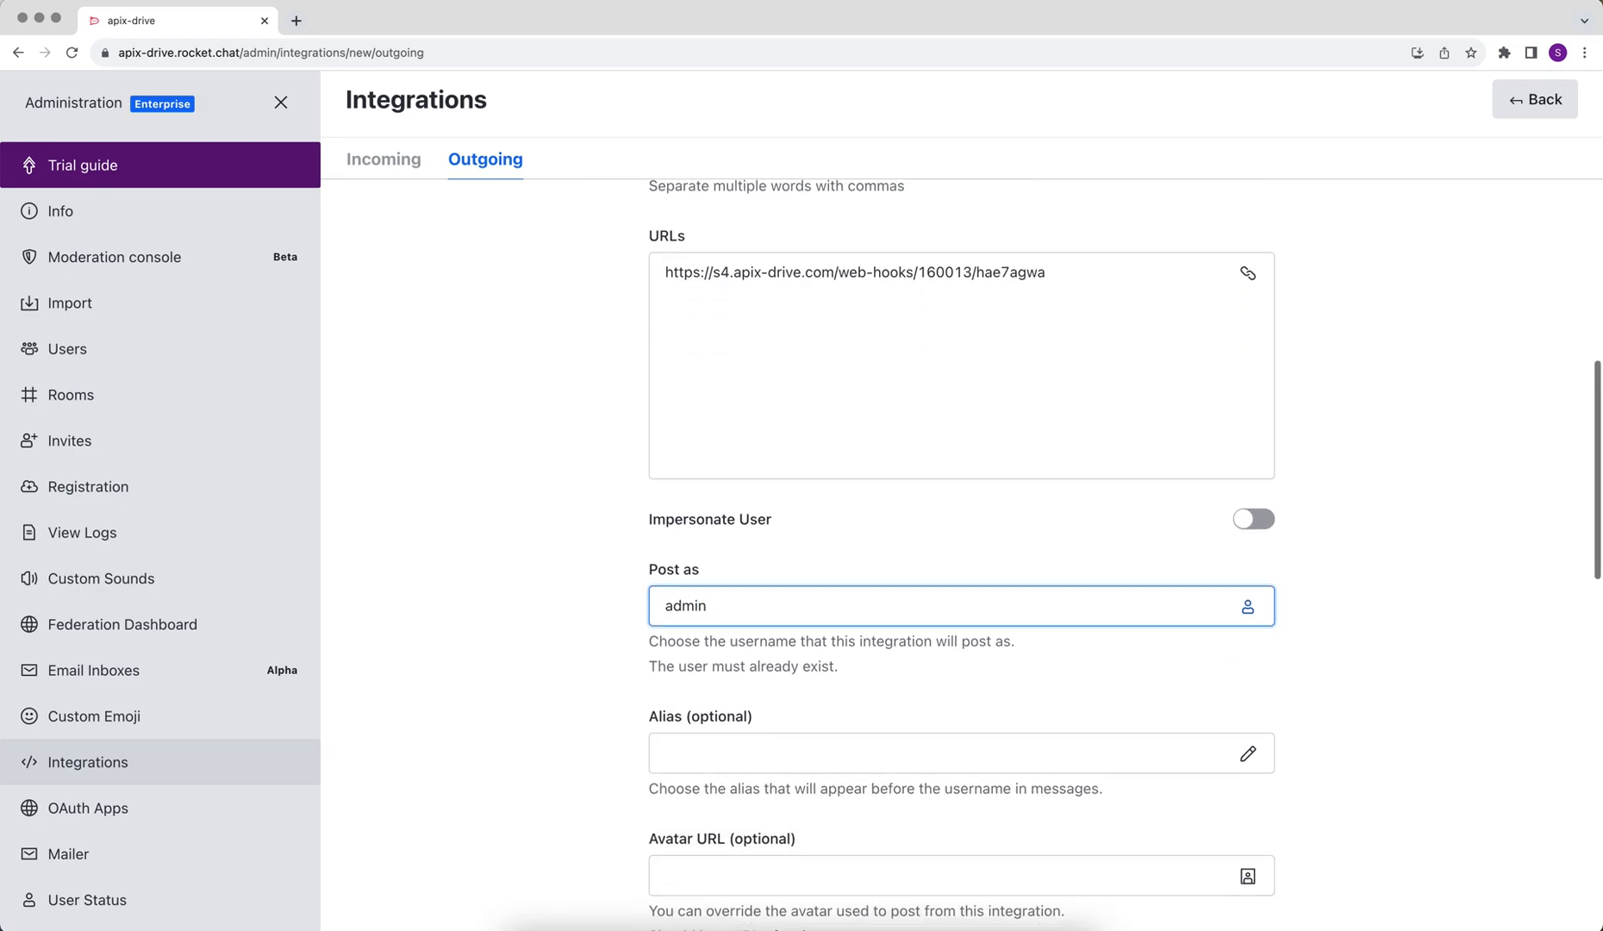
{"action": "scroll", "coordinate": [758, 909], "scroll_direction": "down", "scroll_amount": 8}
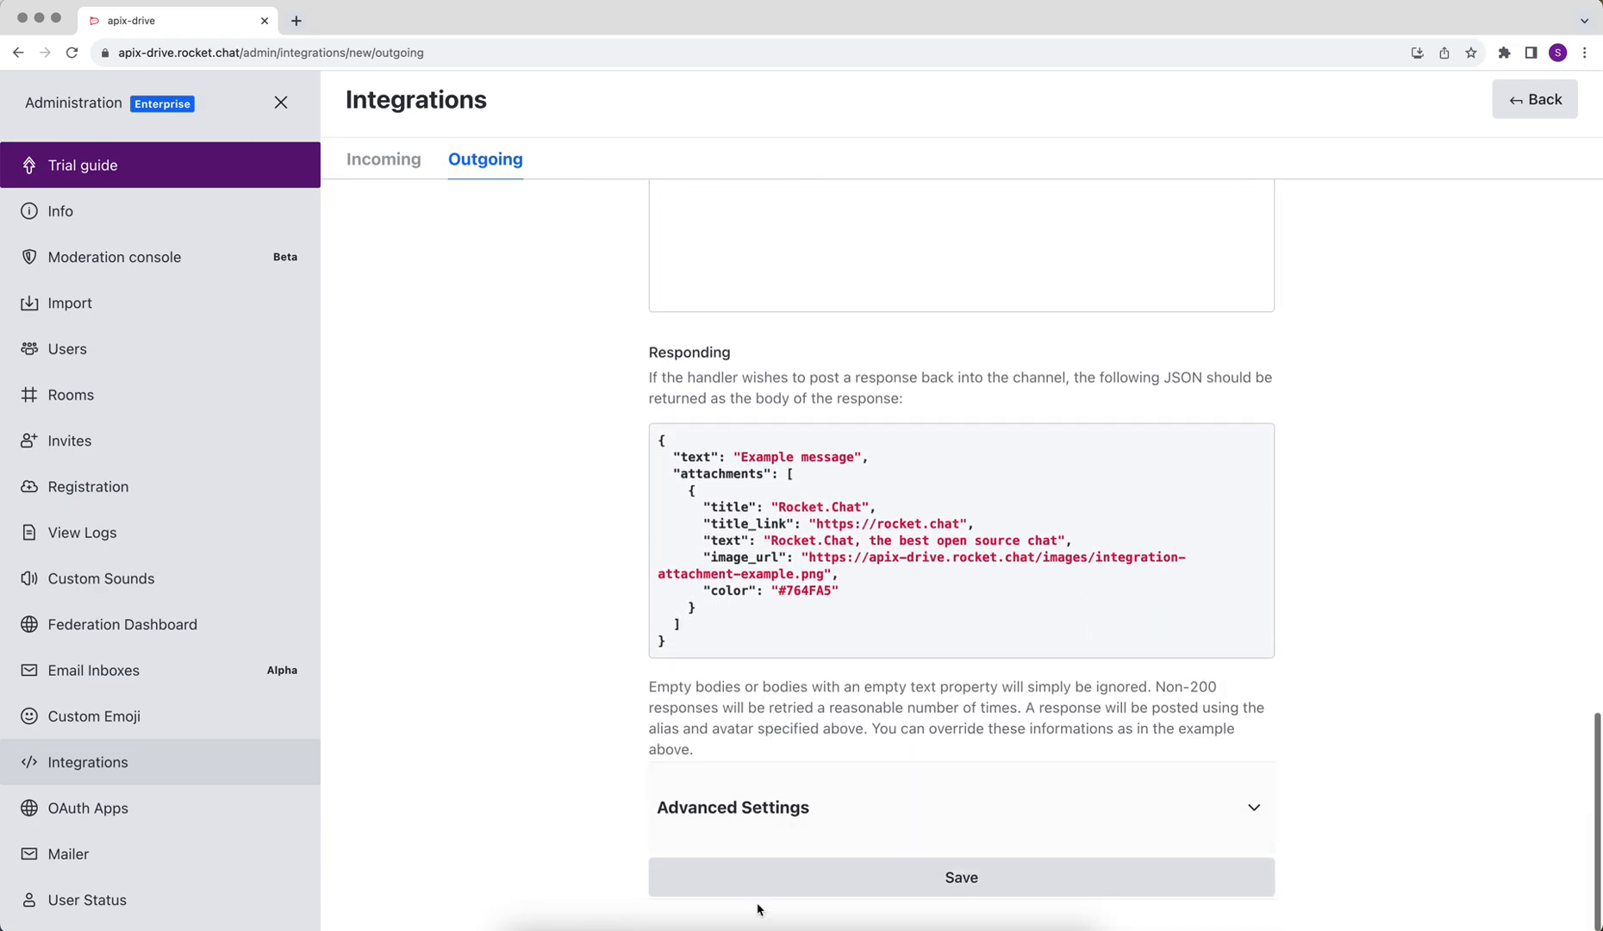
Step: Save the outgoing webhook integration and send a test message in #general
{"action": "left_click", "coordinate": [799, 891]}
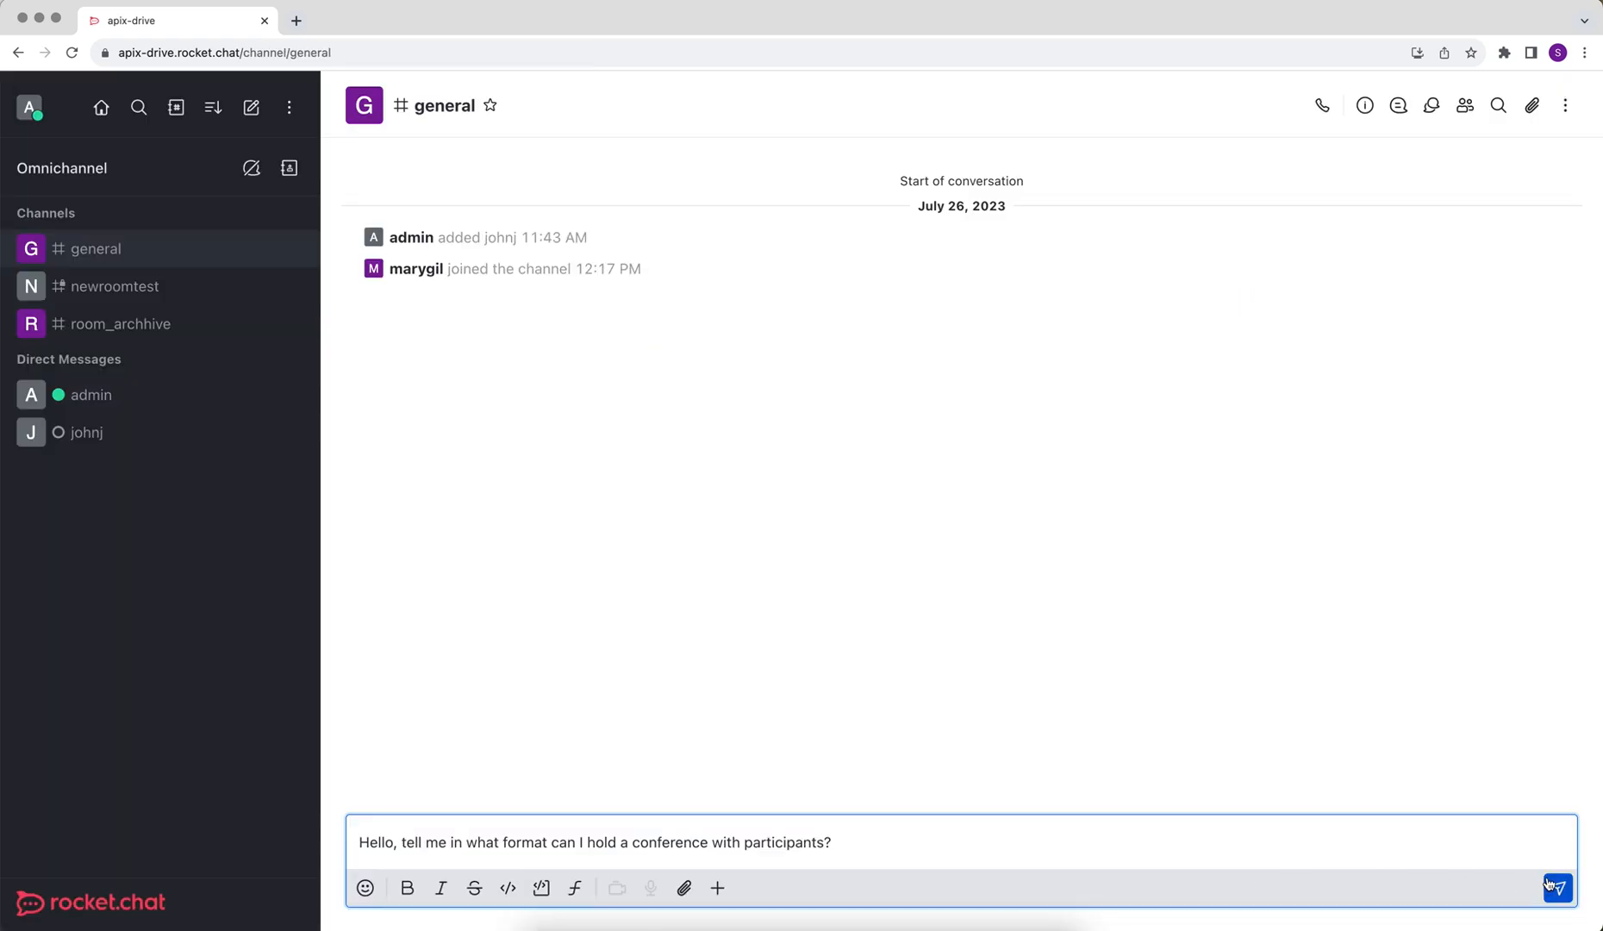
{"action": "left_click", "coordinate": [1552, 888]}
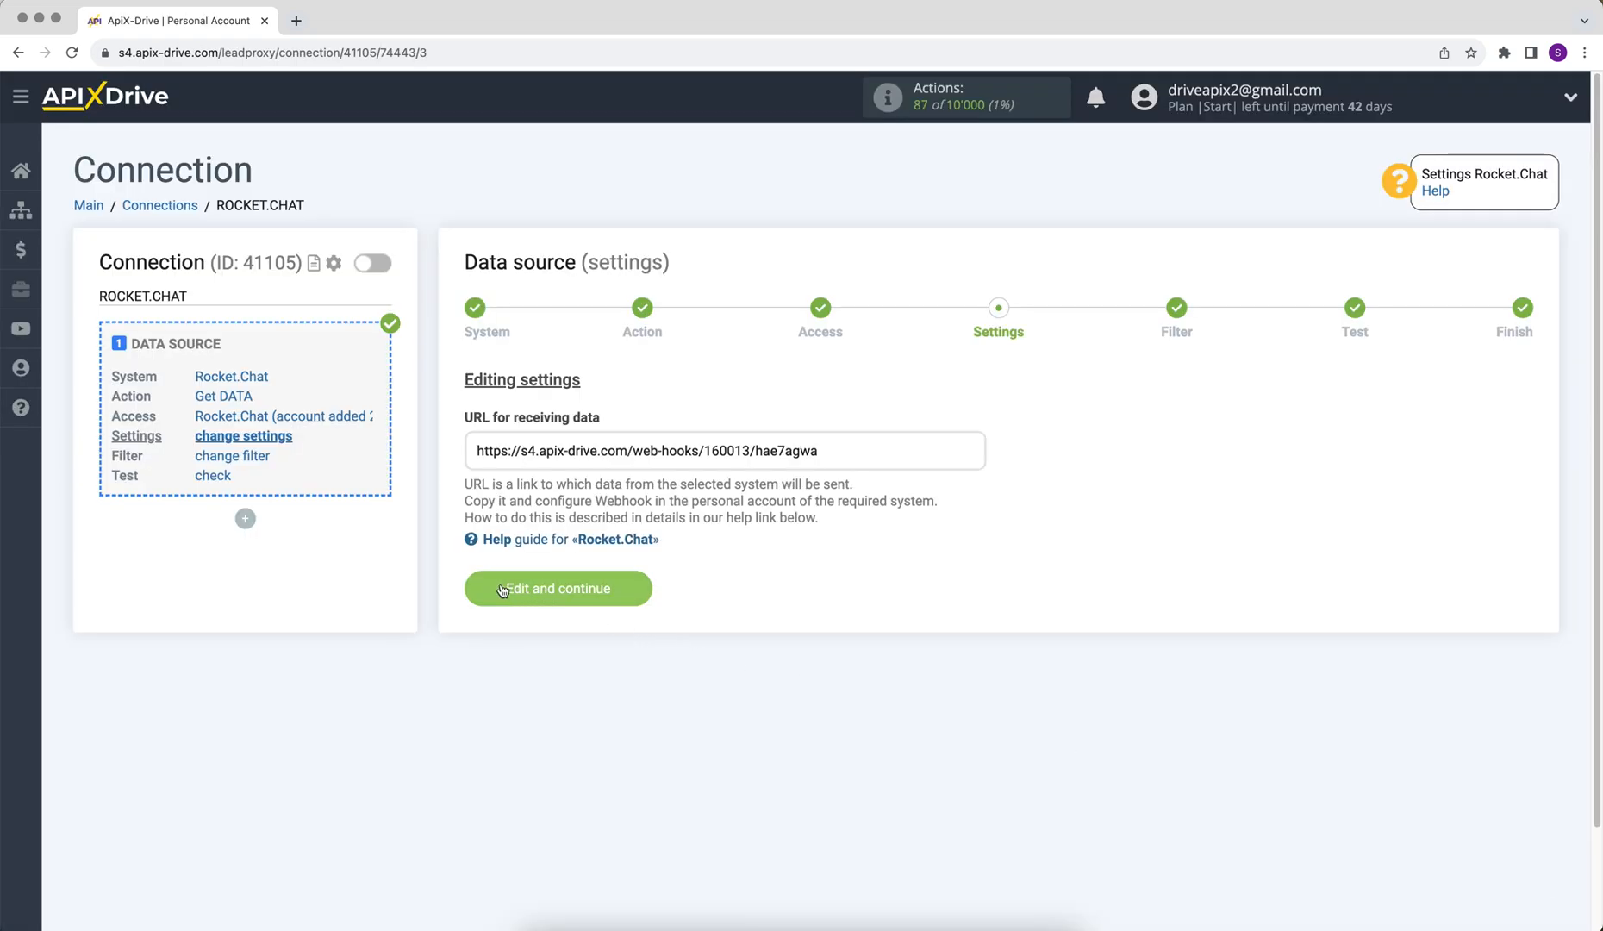
Step: Confirm the webhook settings, skip filtering, accept the Rocket.Chat test data, and begin destination setup
{"action": "left_click", "coordinate": [503, 590]}
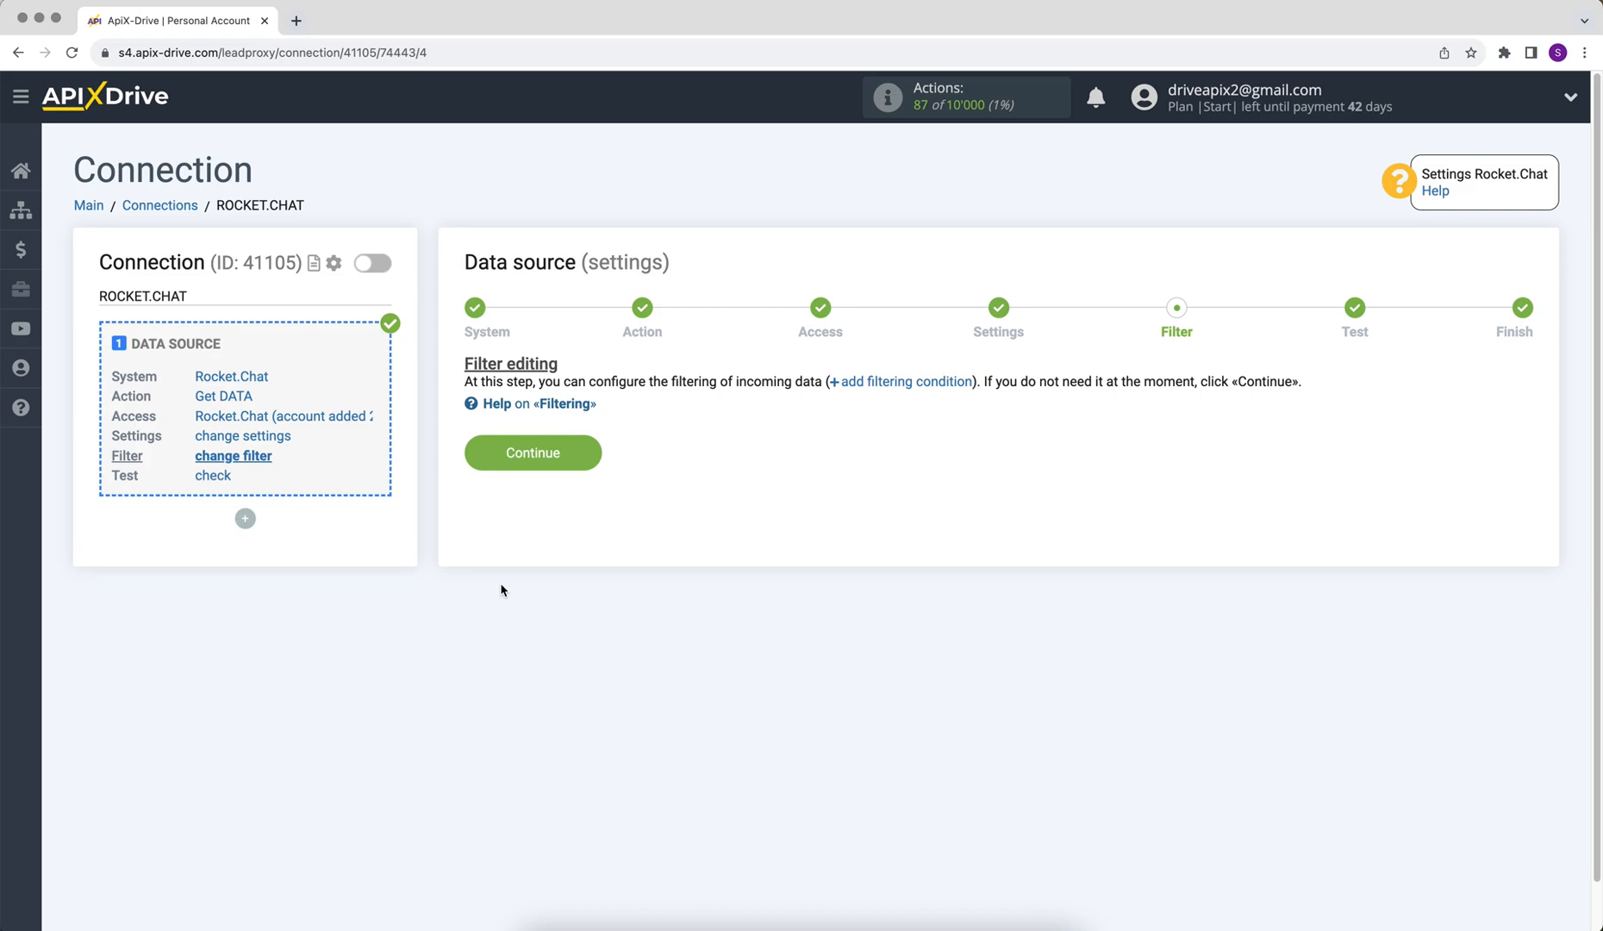
{"action": "left_click", "coordinate": [480, 454]}
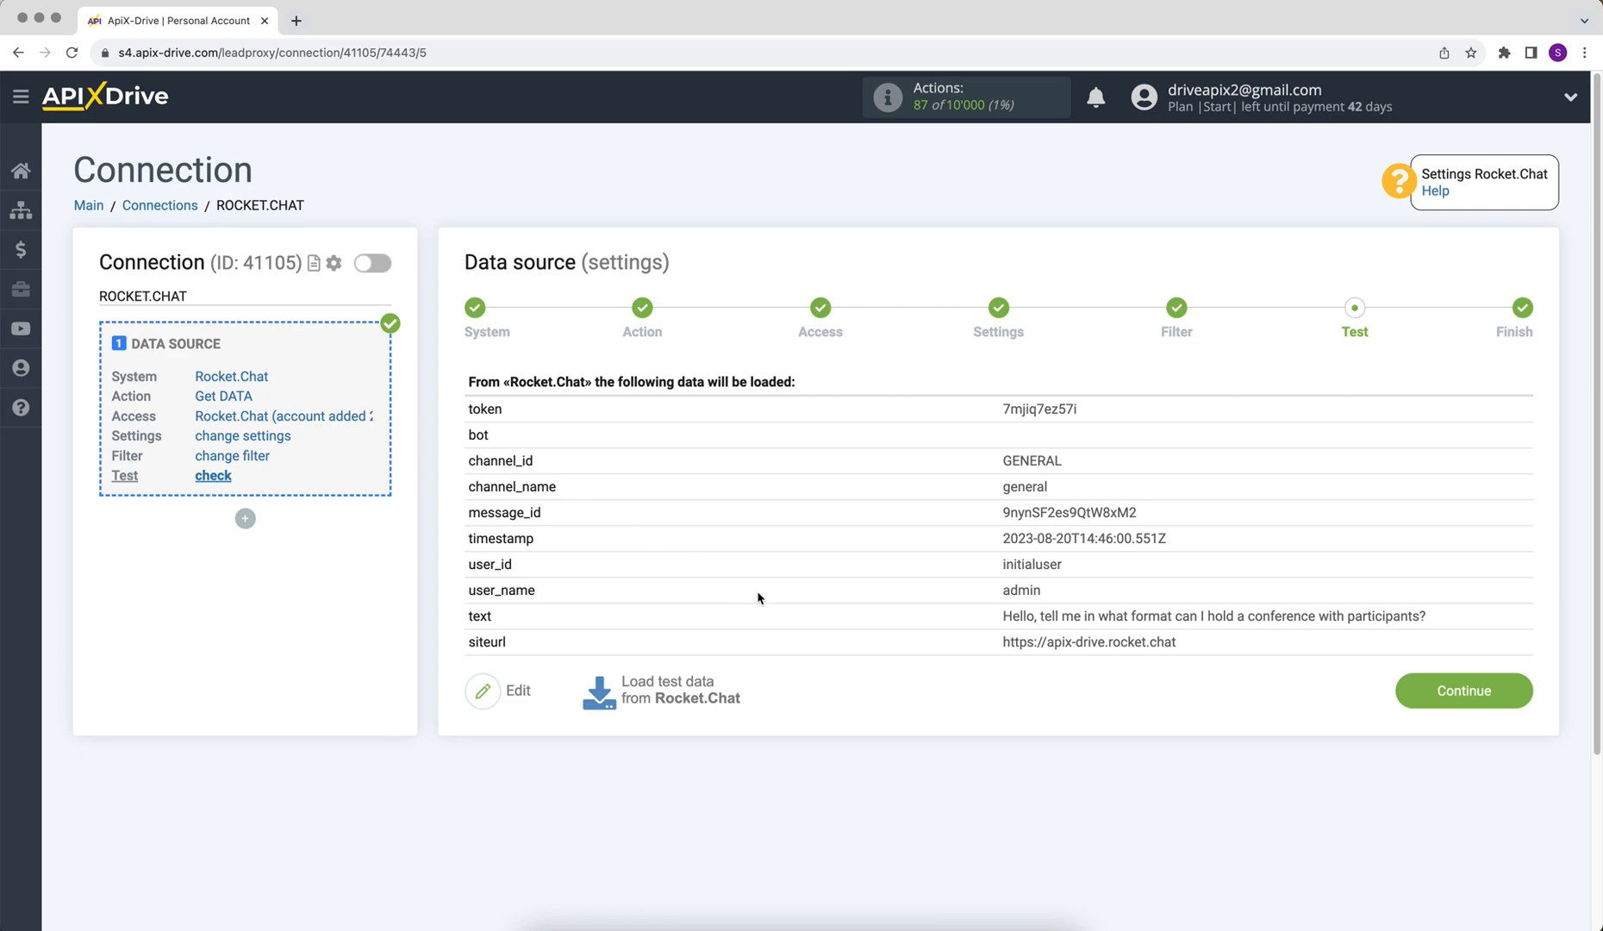
{"action": "left_click", "coordinate": [1400, 692]}
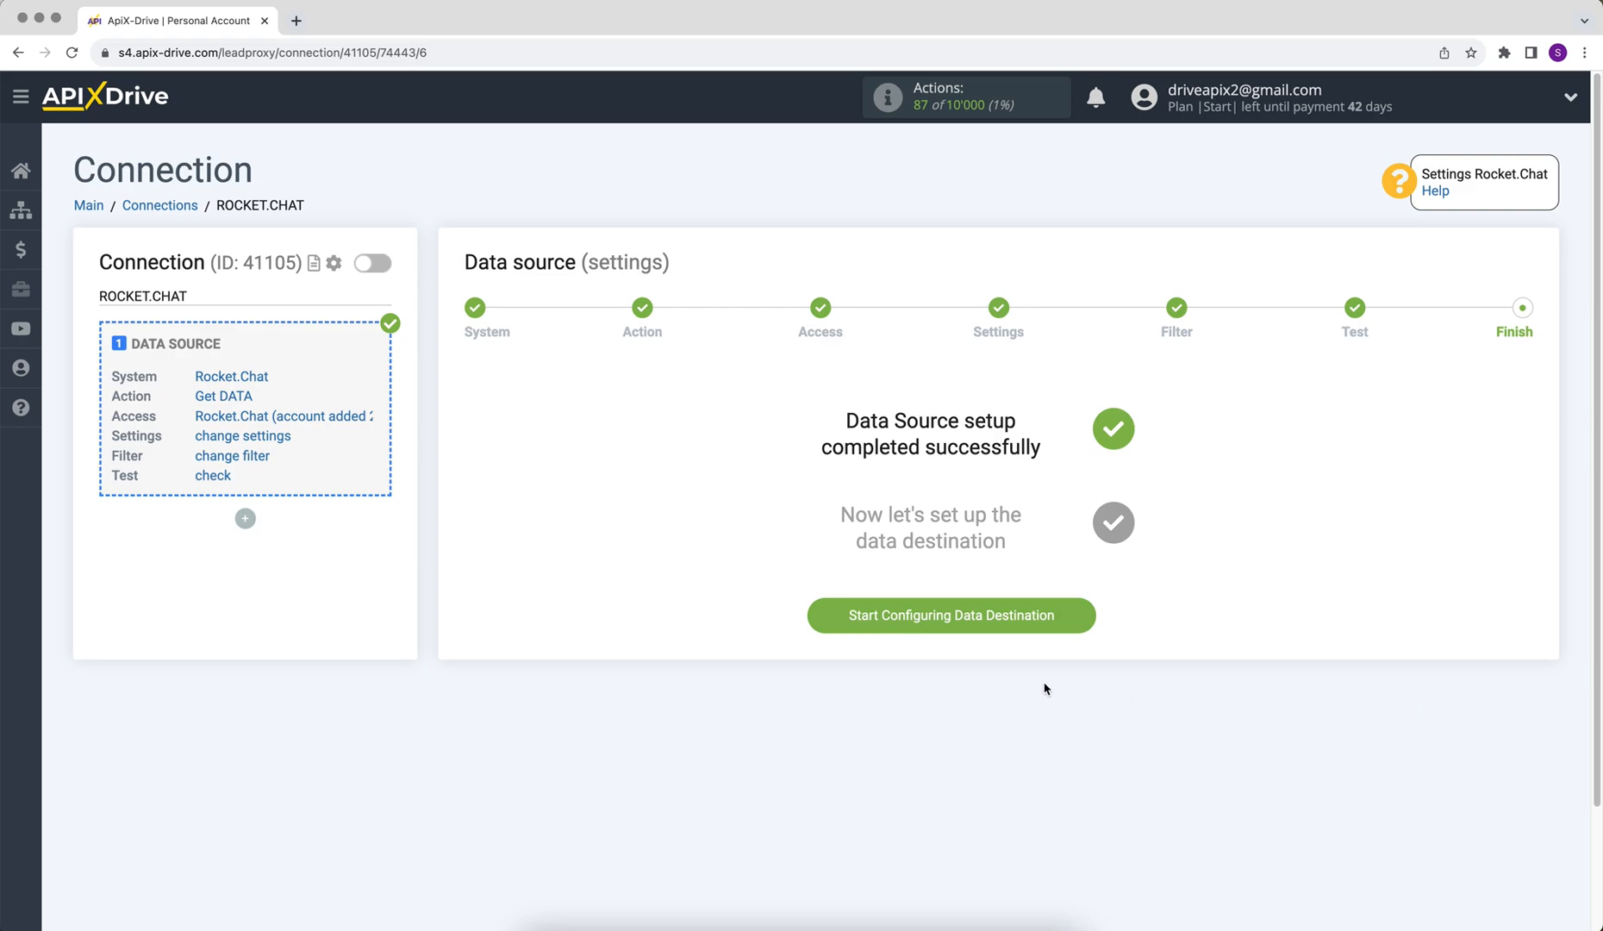
{"action": "left_click", "coordinate": [817, 628]}
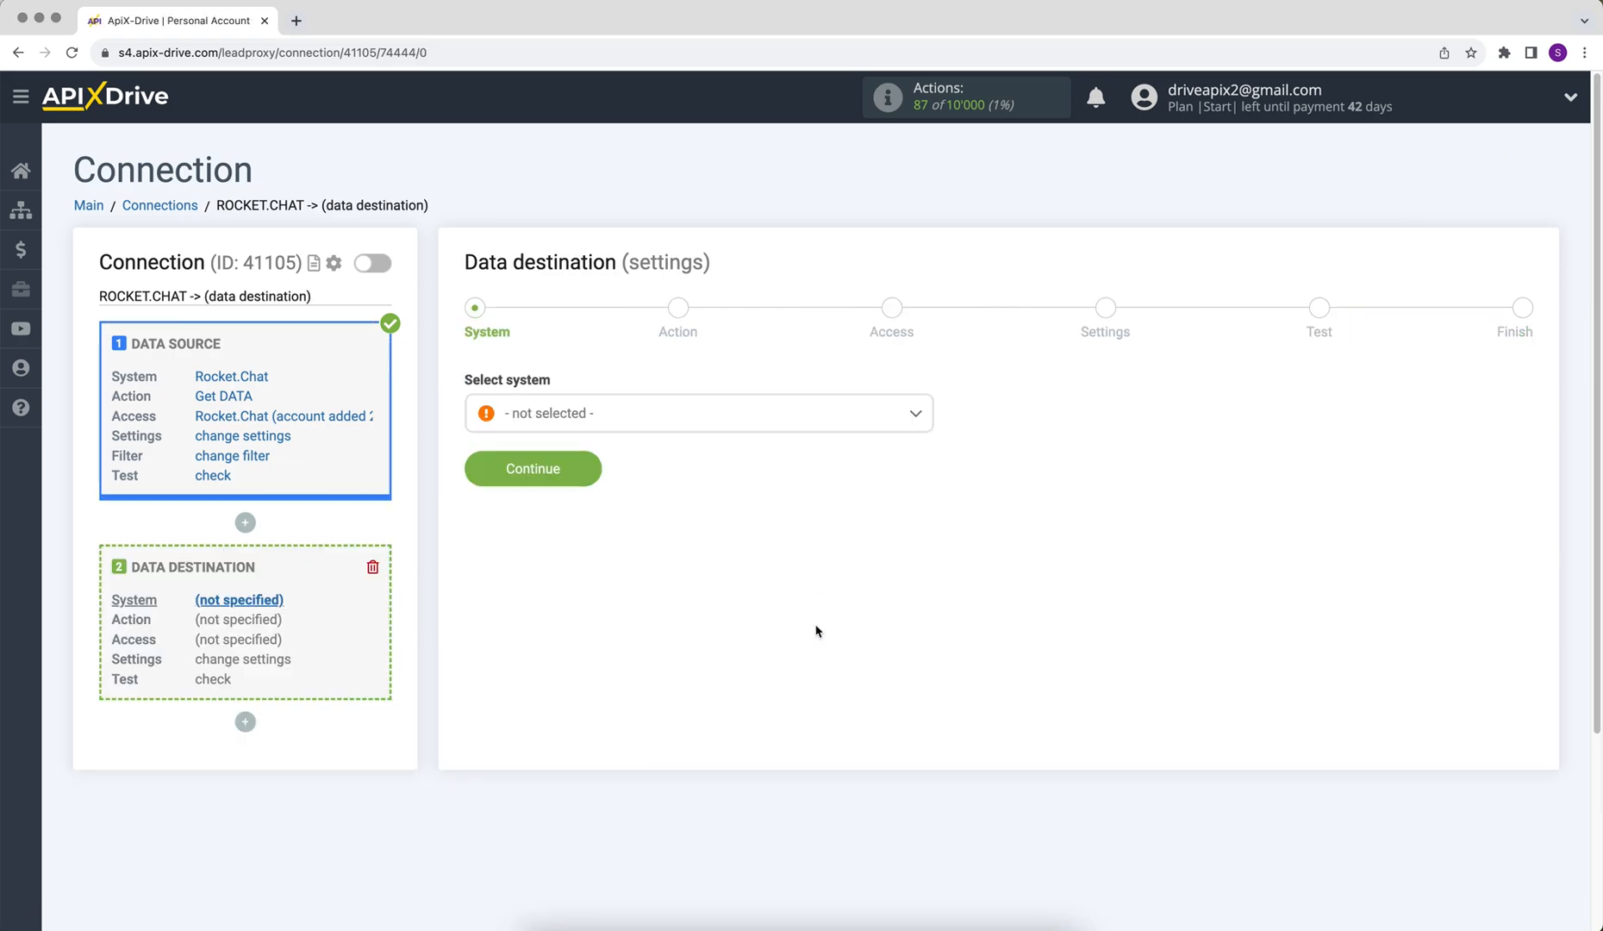
Step: Choose Gmail (send) as the destination system with the Send EMAIL action
{"action": "left_click", "coordinate": [756, 427]}
{"action": "scroll", "coordinate": [931, 445], "scroll_direction": "down", "scroll_amount": 1}
{"action": "left_click_drag", "start_coordinate": [931, 446], "coordinate": [926, 526]}
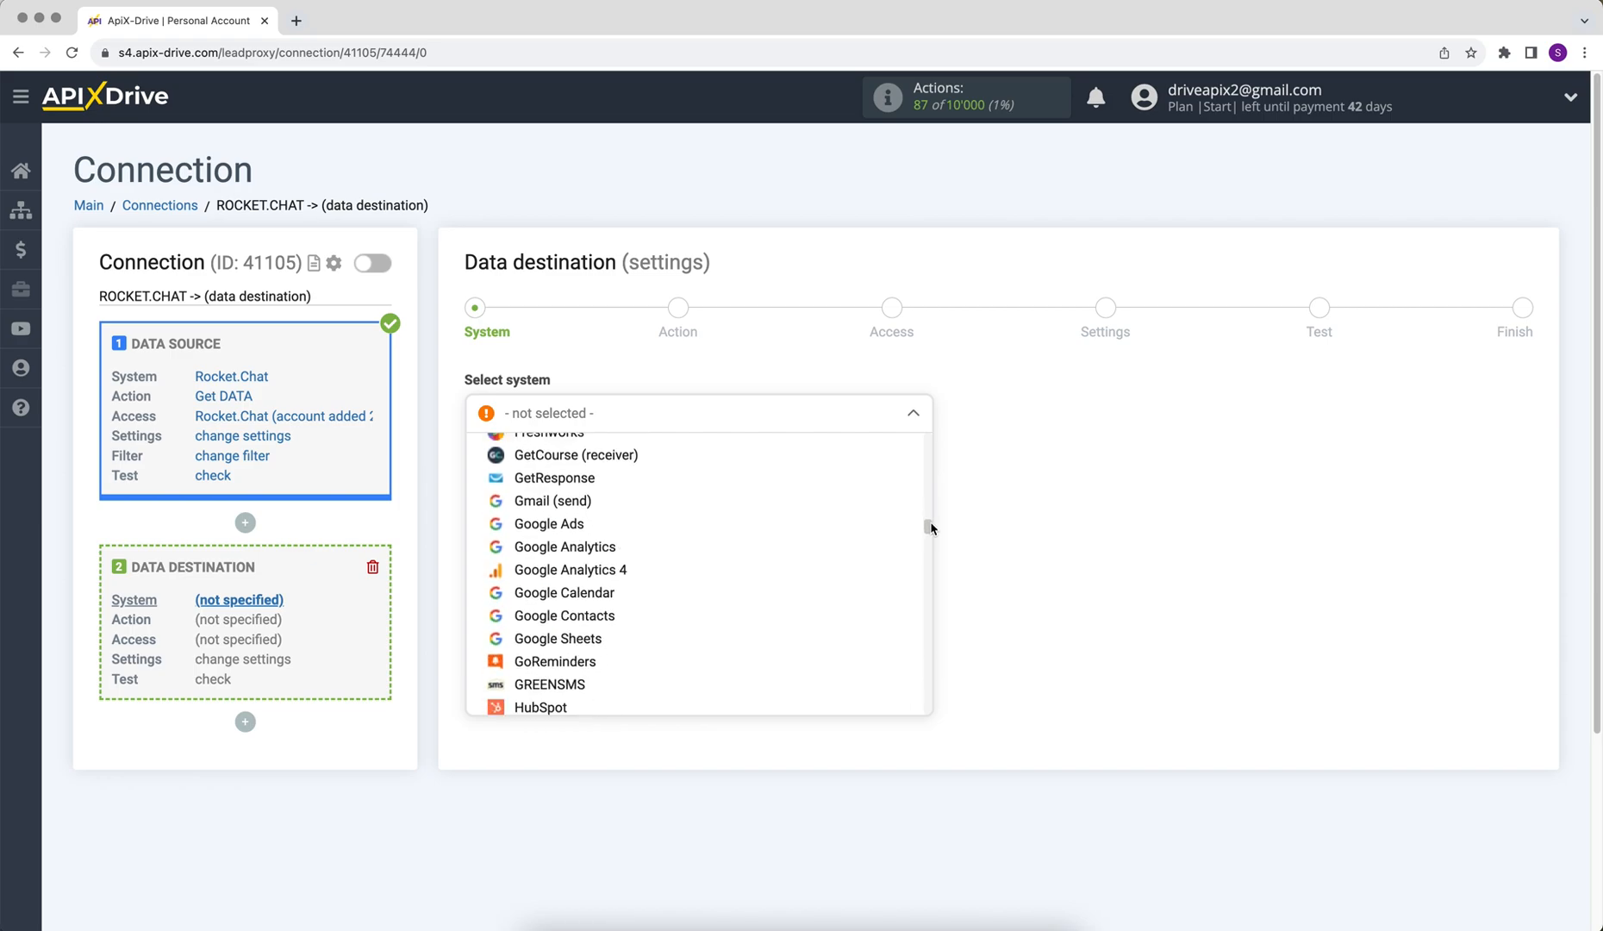
{"action": "left_click", "coordinate": [553, 508]}
{"action": "left_click", "coordinate": [496, 483]}
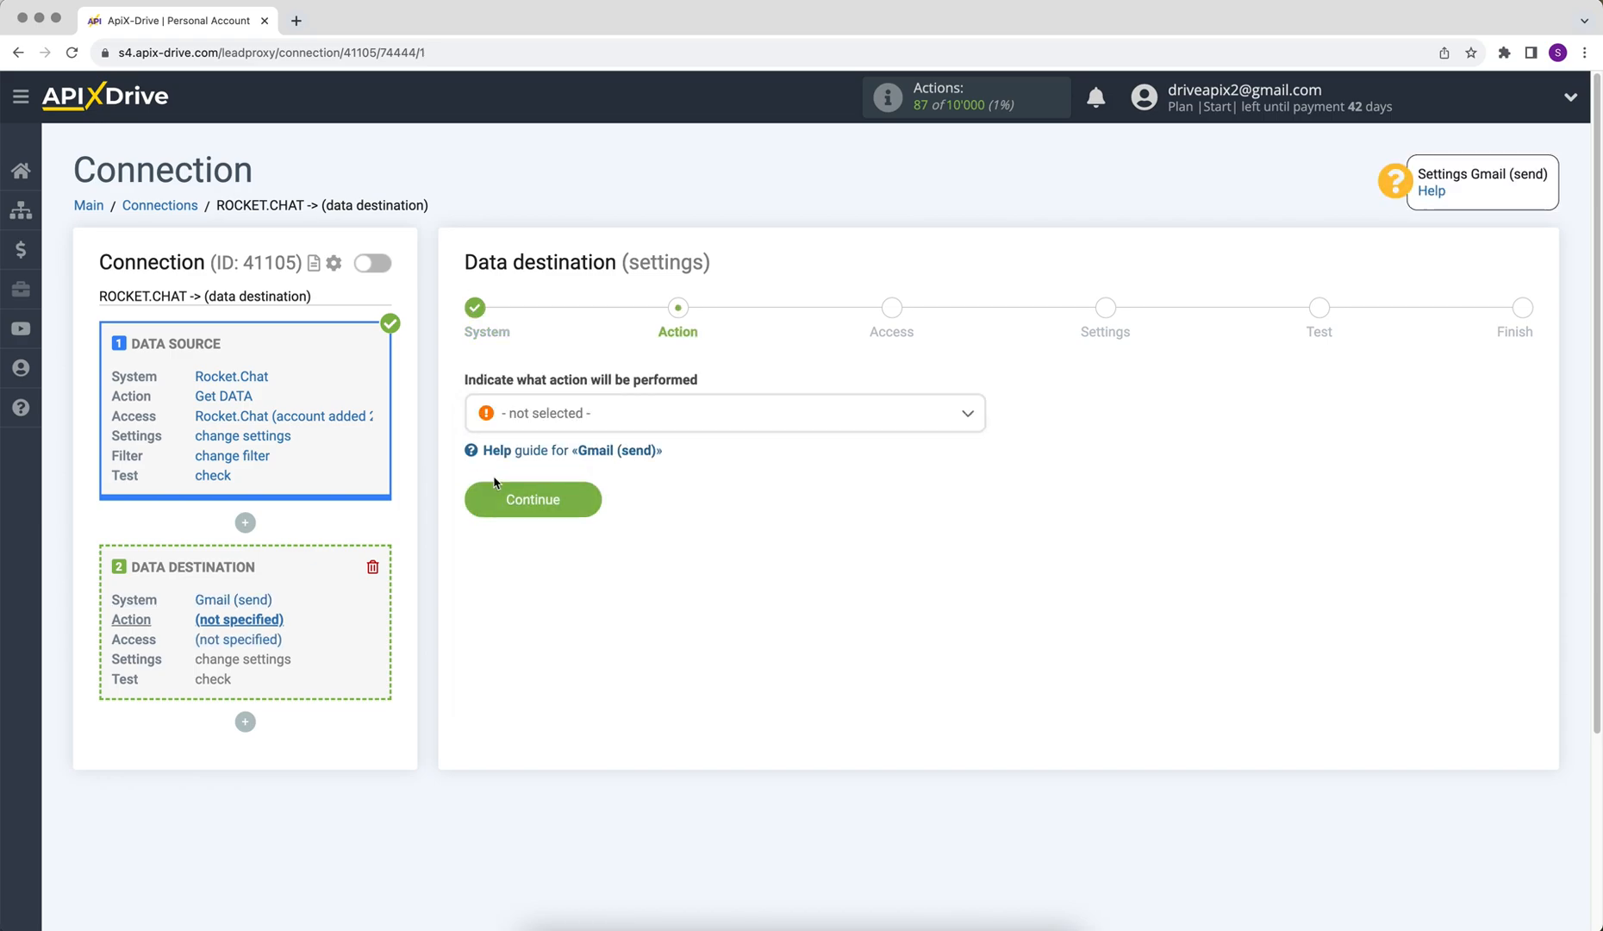
{"action": "left_click", "coordinate": [551, 422]}
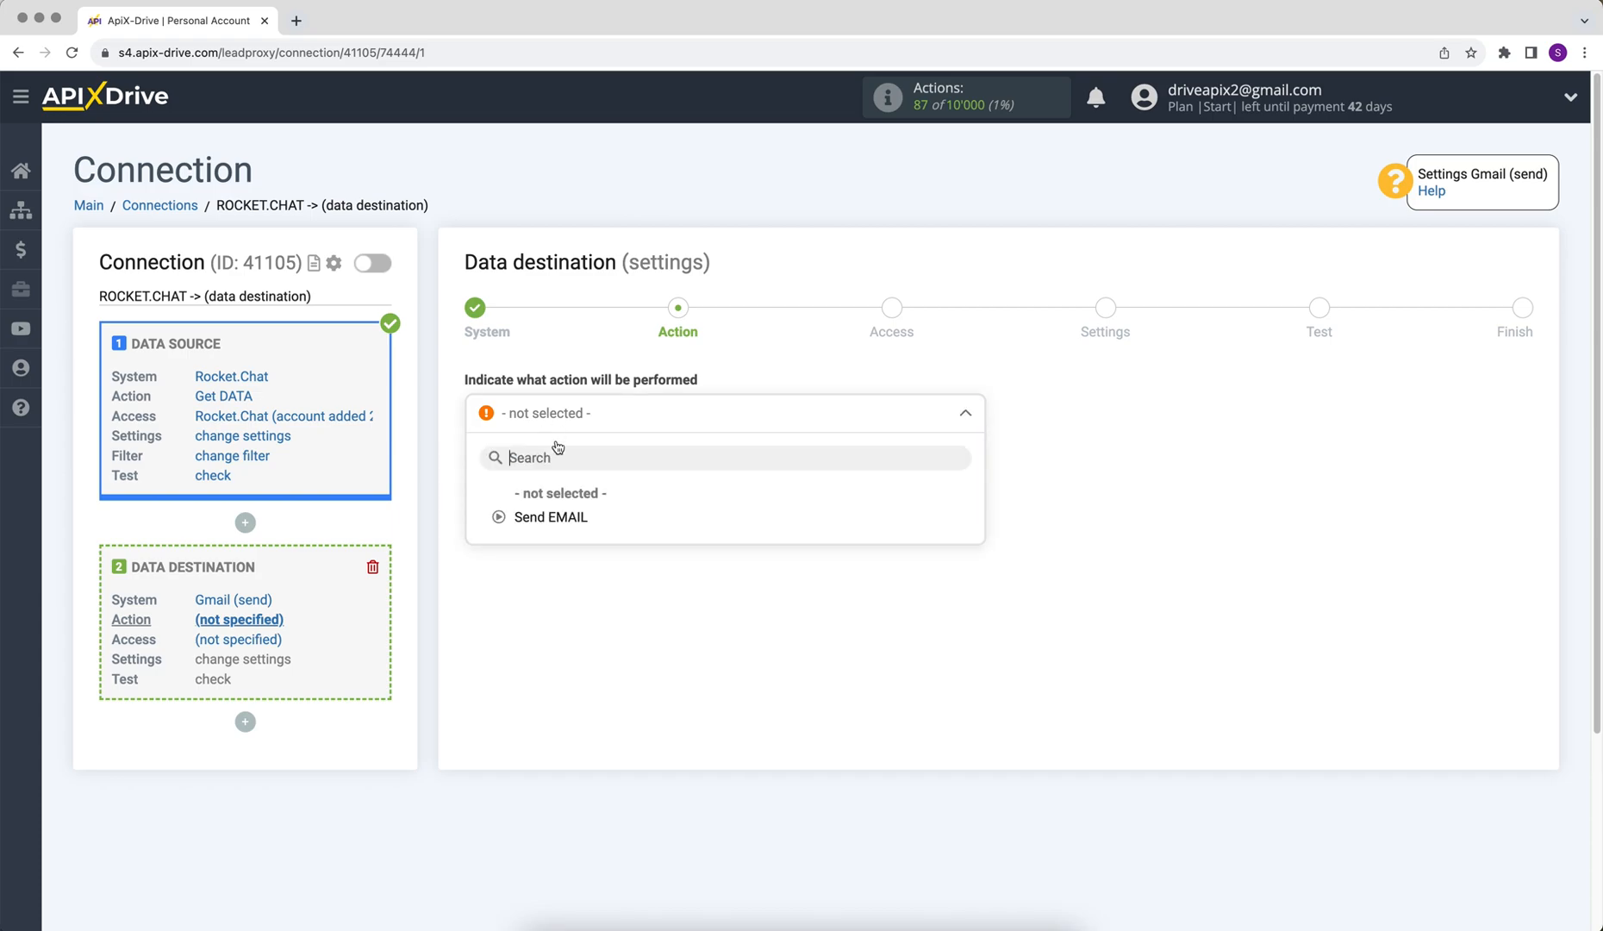
{"action": "left_click", "coordinate": [558, 517]}
{"action": "left_click", "coordinate": [481, 503]}
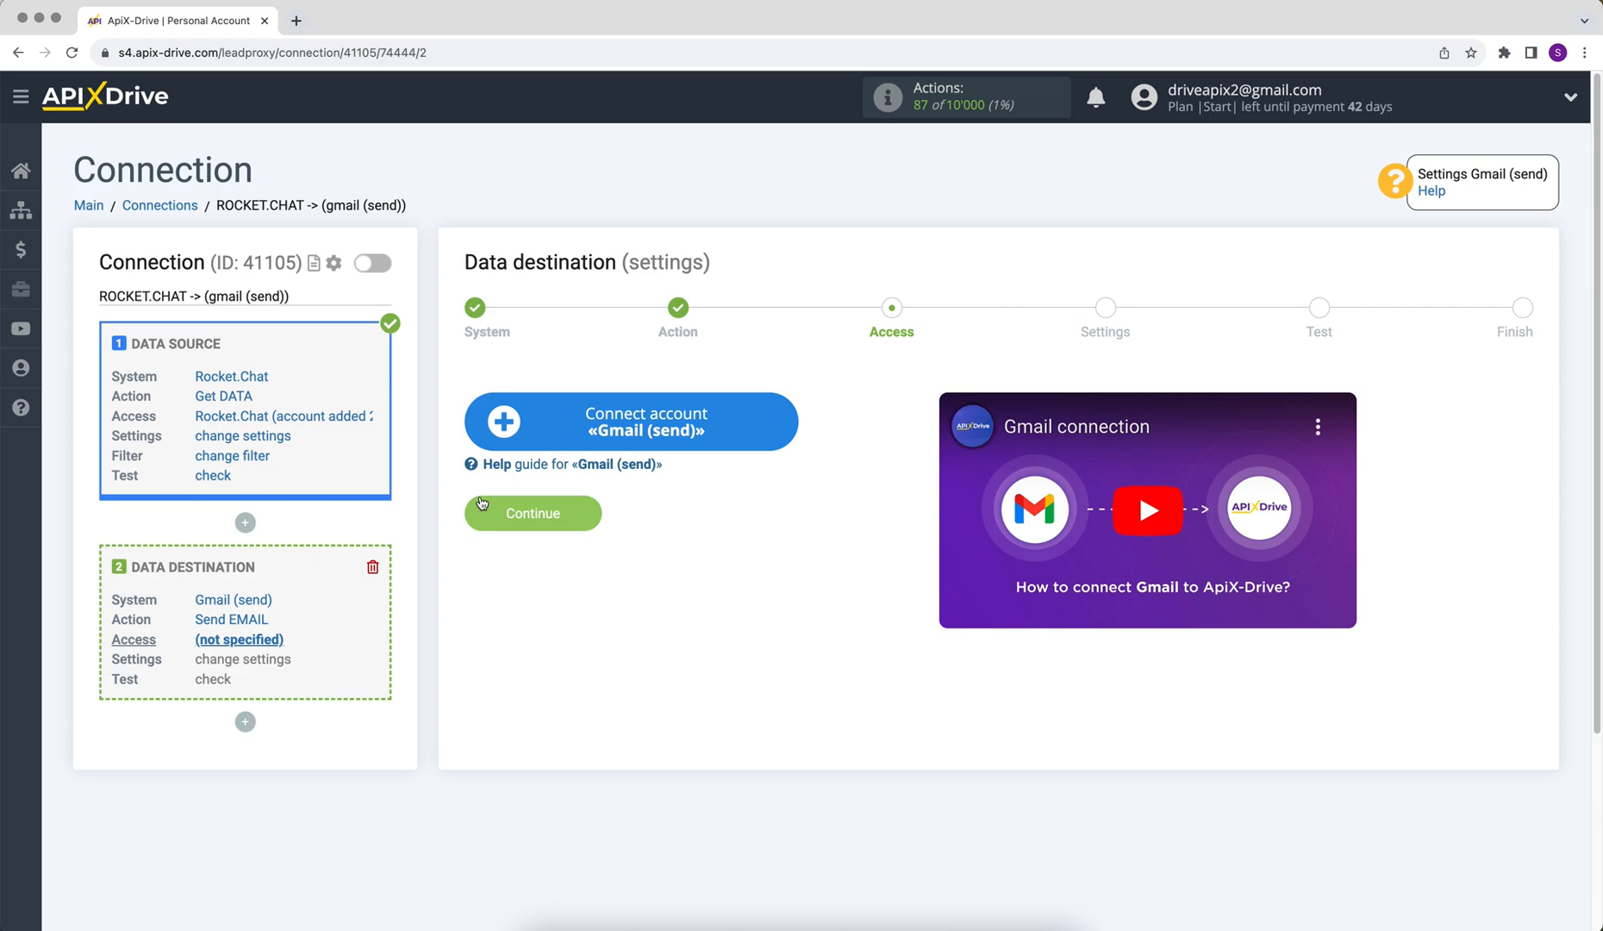
Step: Sign in to the Google account with its e-mail and password and grant ApiX-Drive access
{"action": "left_click", "coordinate": [500, 429]}
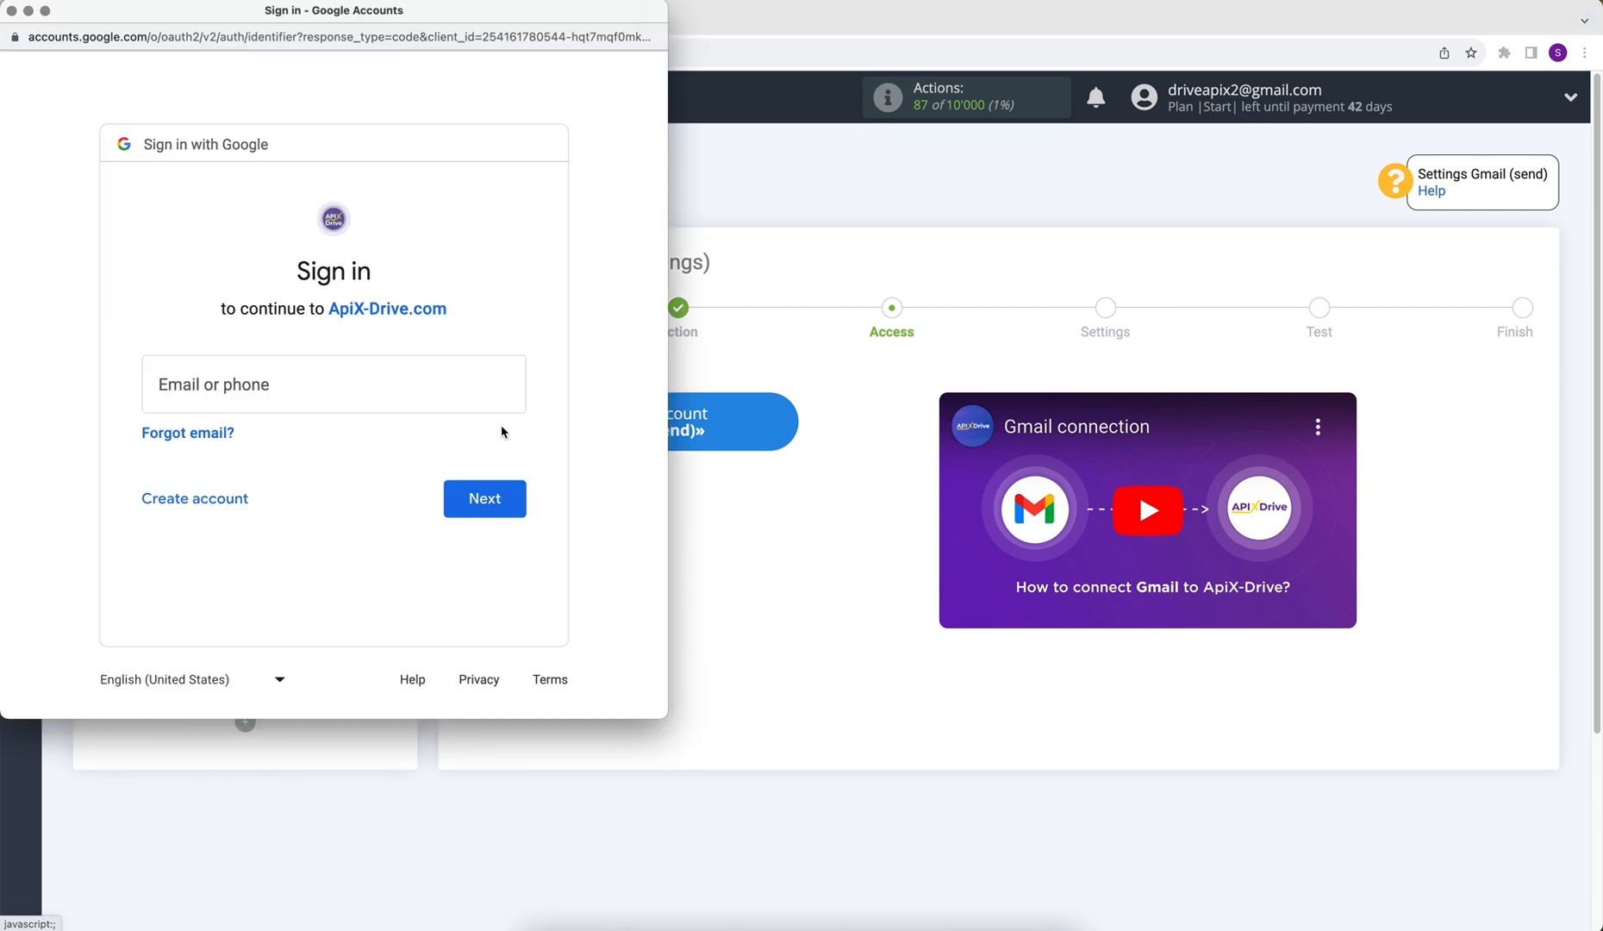
{"action": "left_click", "coordinate": [393, 389]}
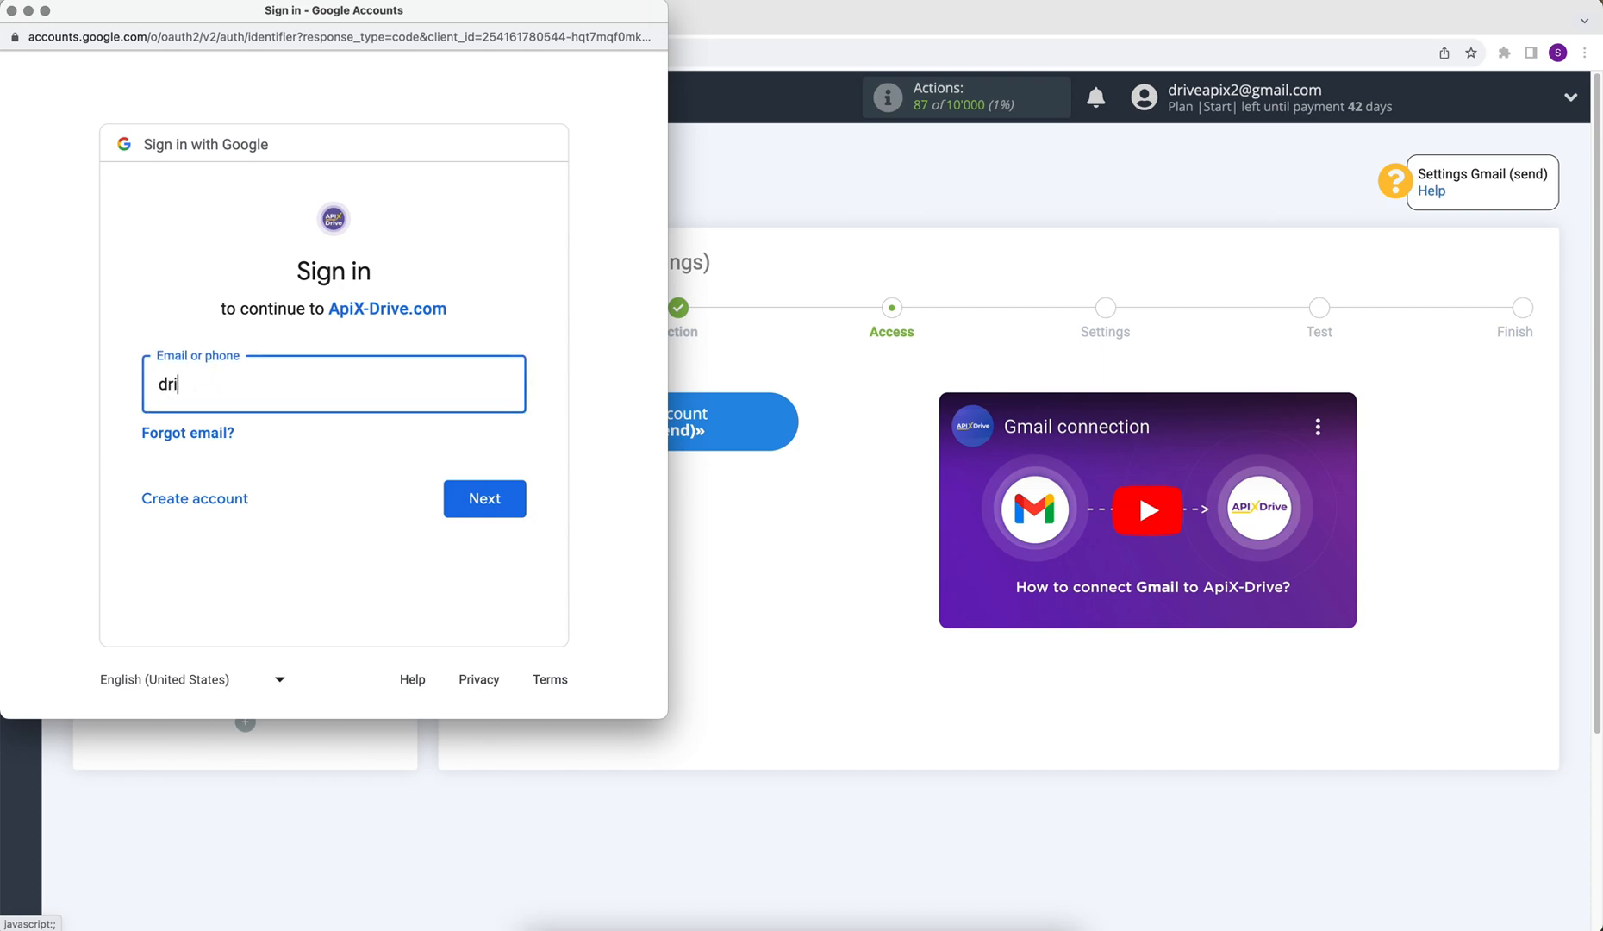
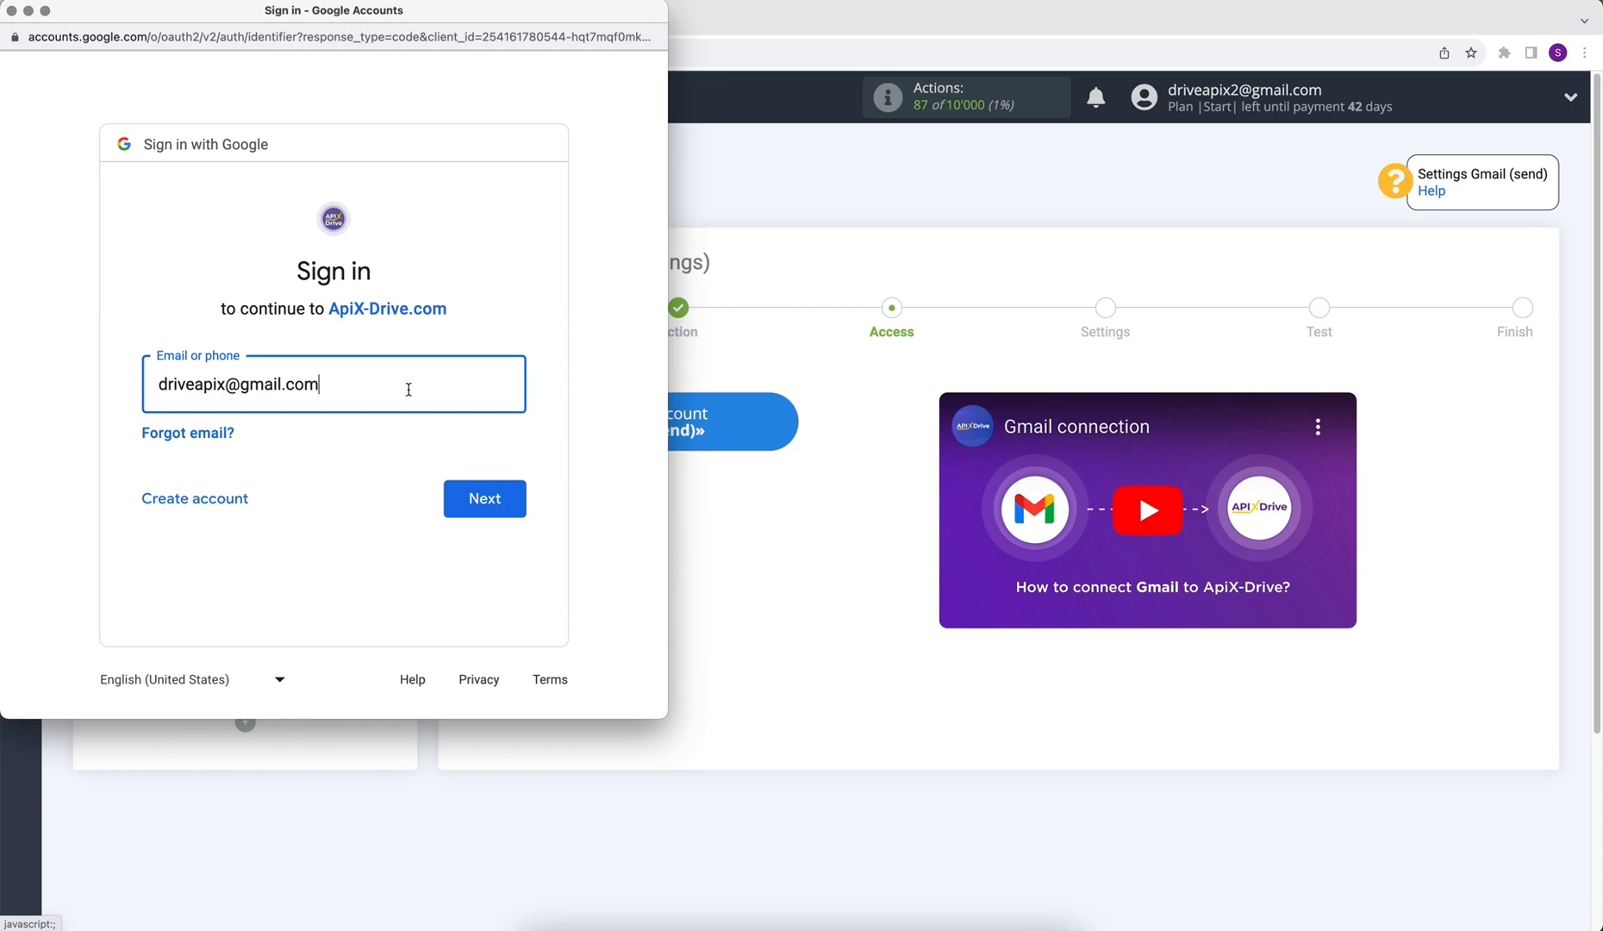
{"action": "left_click", "coordinate": [497, 487]}
{"action": "type", "text": "•••••"}
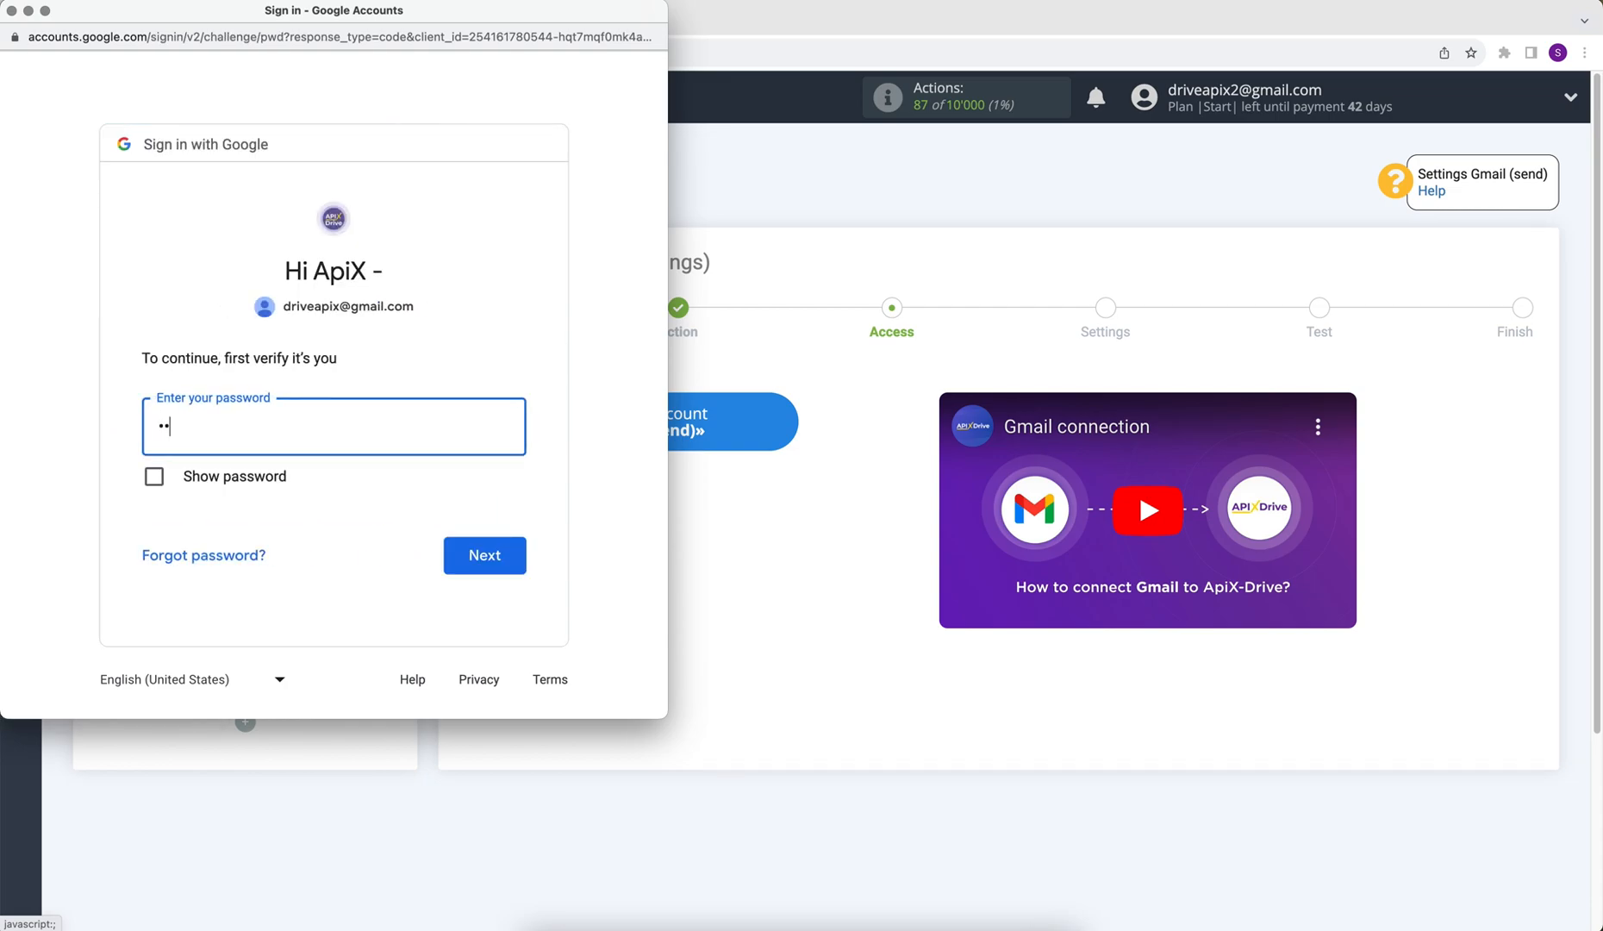
{"action": "type", "text": "•••"}
{"action": "left_click", "coordinate": [519, 564]}
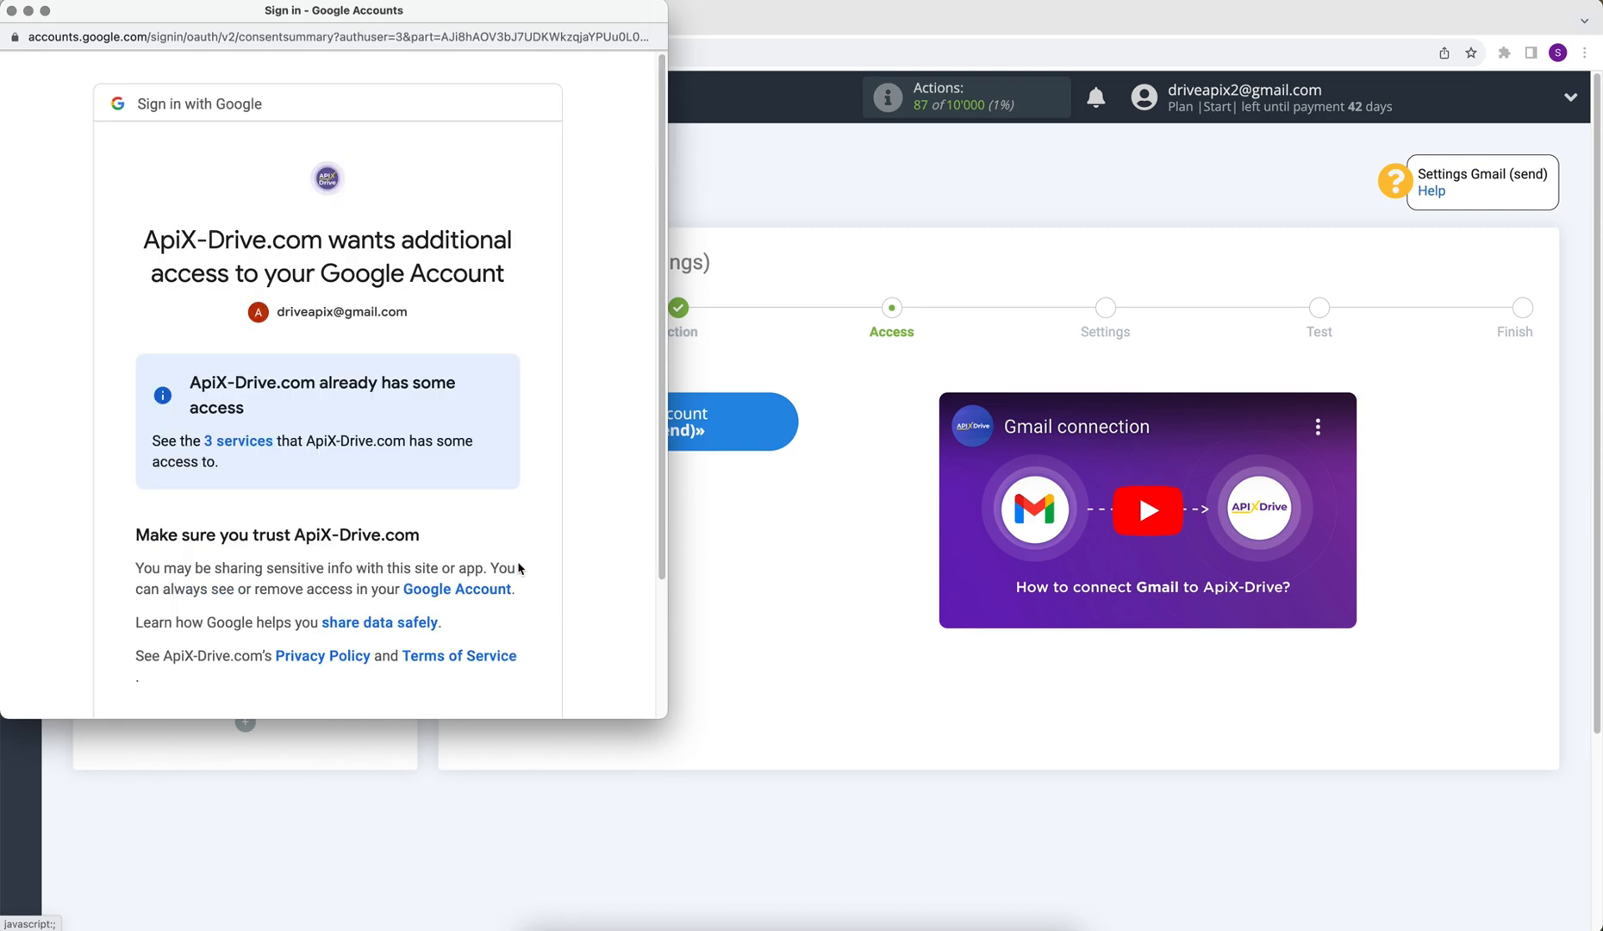
{"action": "scroll", "coordinate": [518, 567], "scroll_direction": "down", "scroll_amount": 5}
{"action": "left_click", "coordinate": [457, 599]}
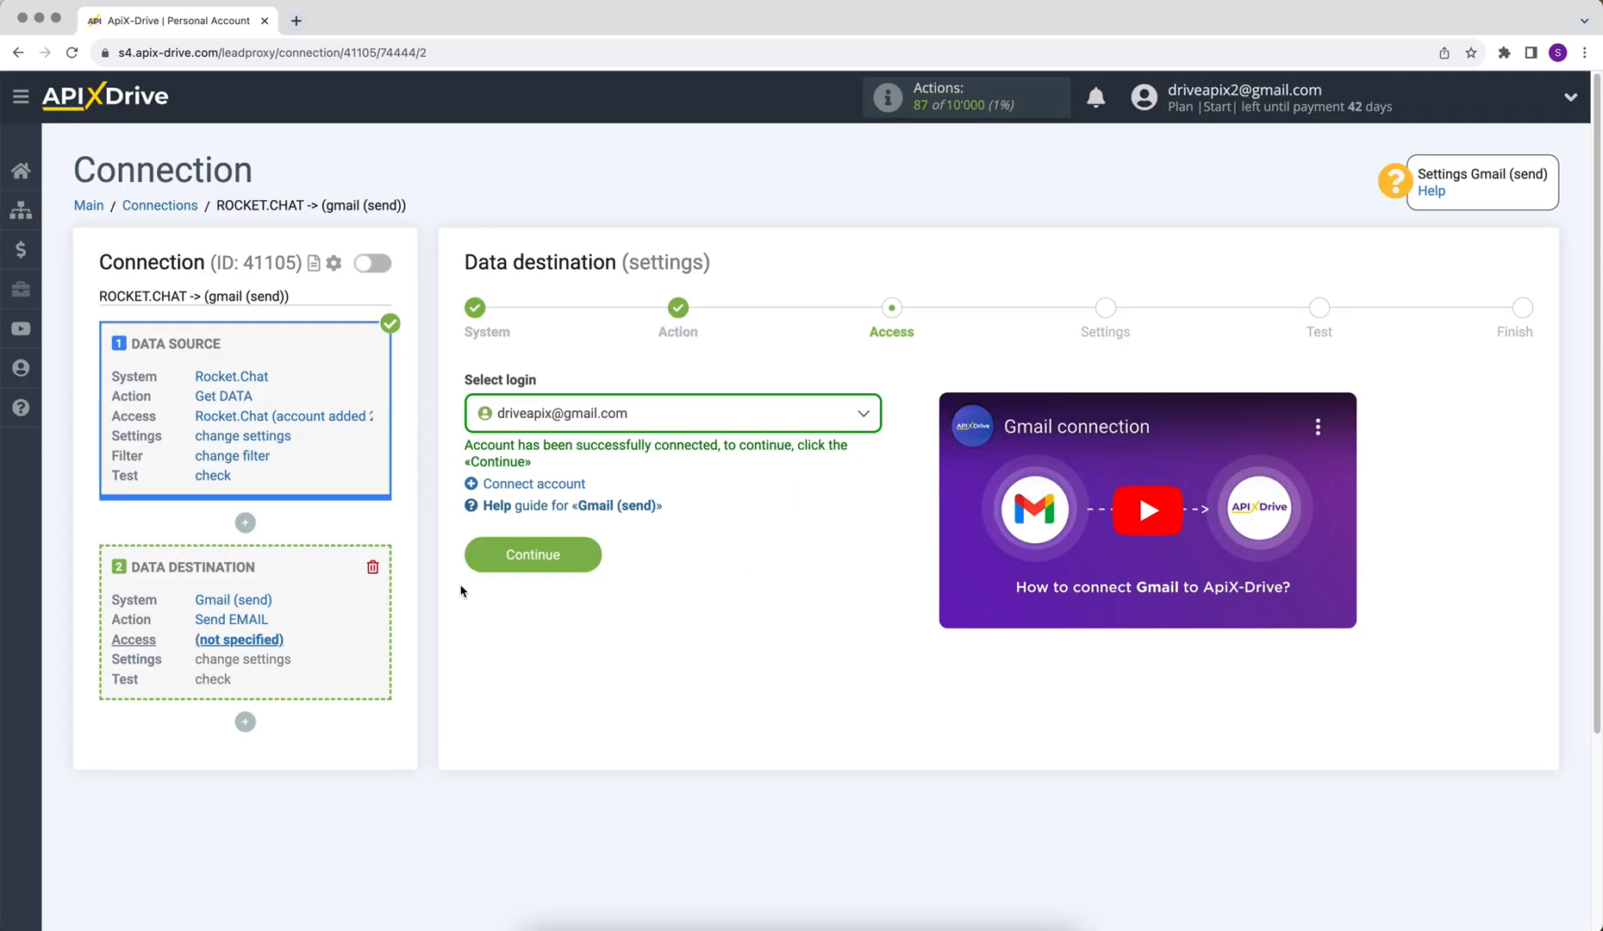
Step: Select the newly connected Gmail account as the login and continue
{"action": "left_click", "coordinate": [566, 425]}
{"action": "left_click", "coordinate": [552, 545]}
{"action": "left_click", "coordinate": [504, 558]}
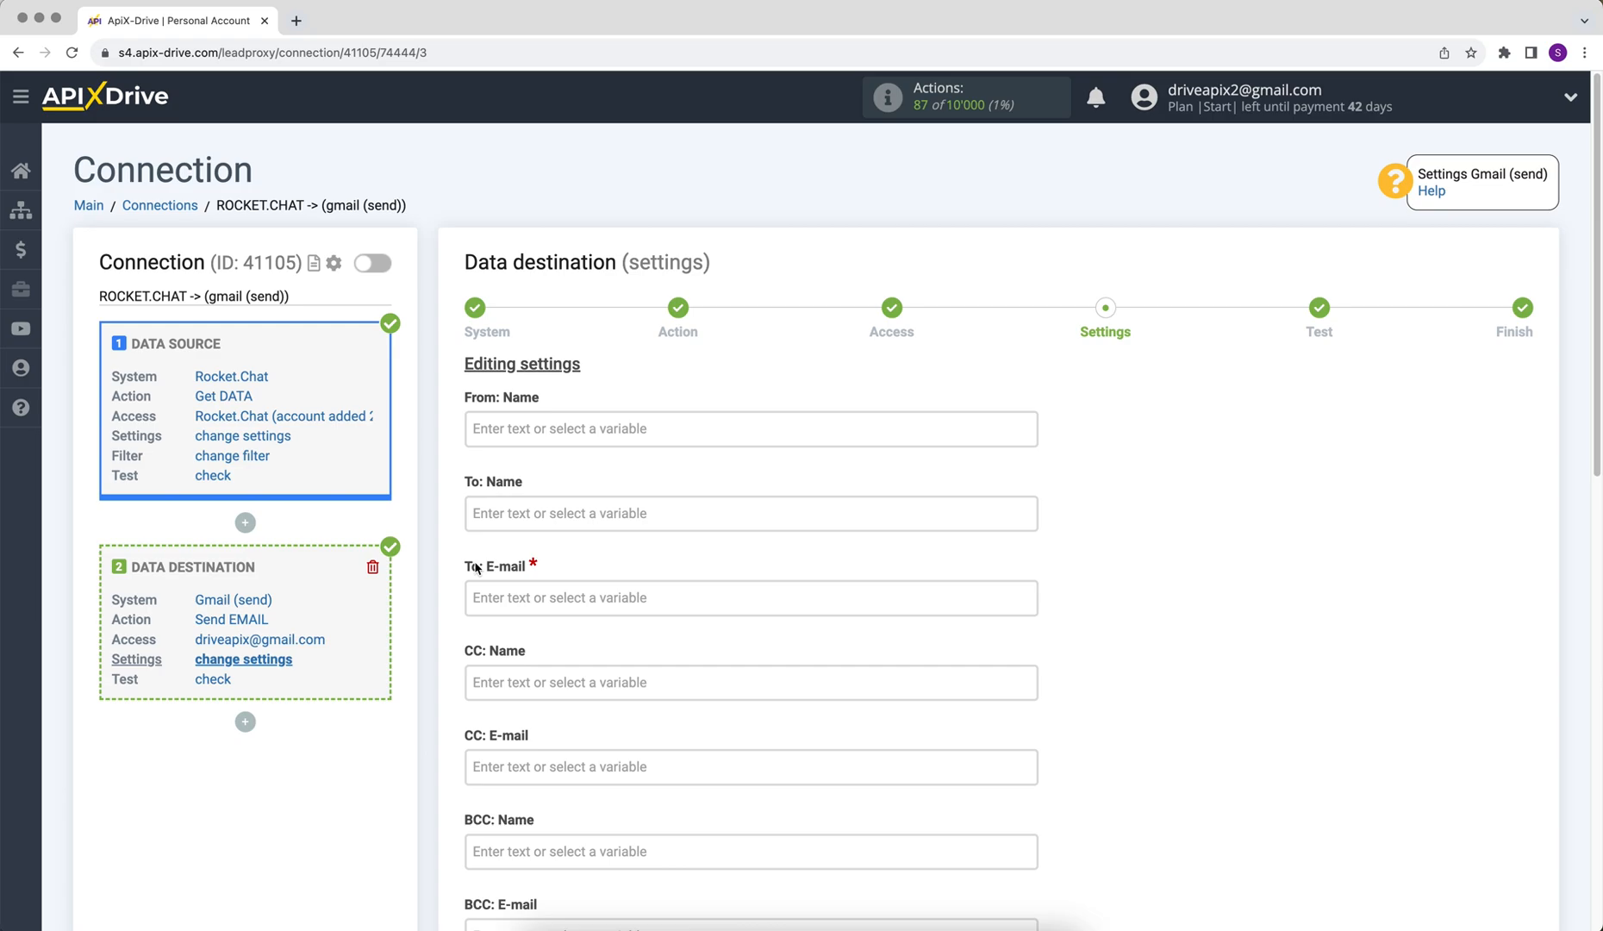
Step: Set Subject to 'New data from Rocket.Chat' followed by the channel_name variable
{"action": "scroll", "coordinate": [476, 569], "scroll_direction": "down", "scroll_amount": 4}
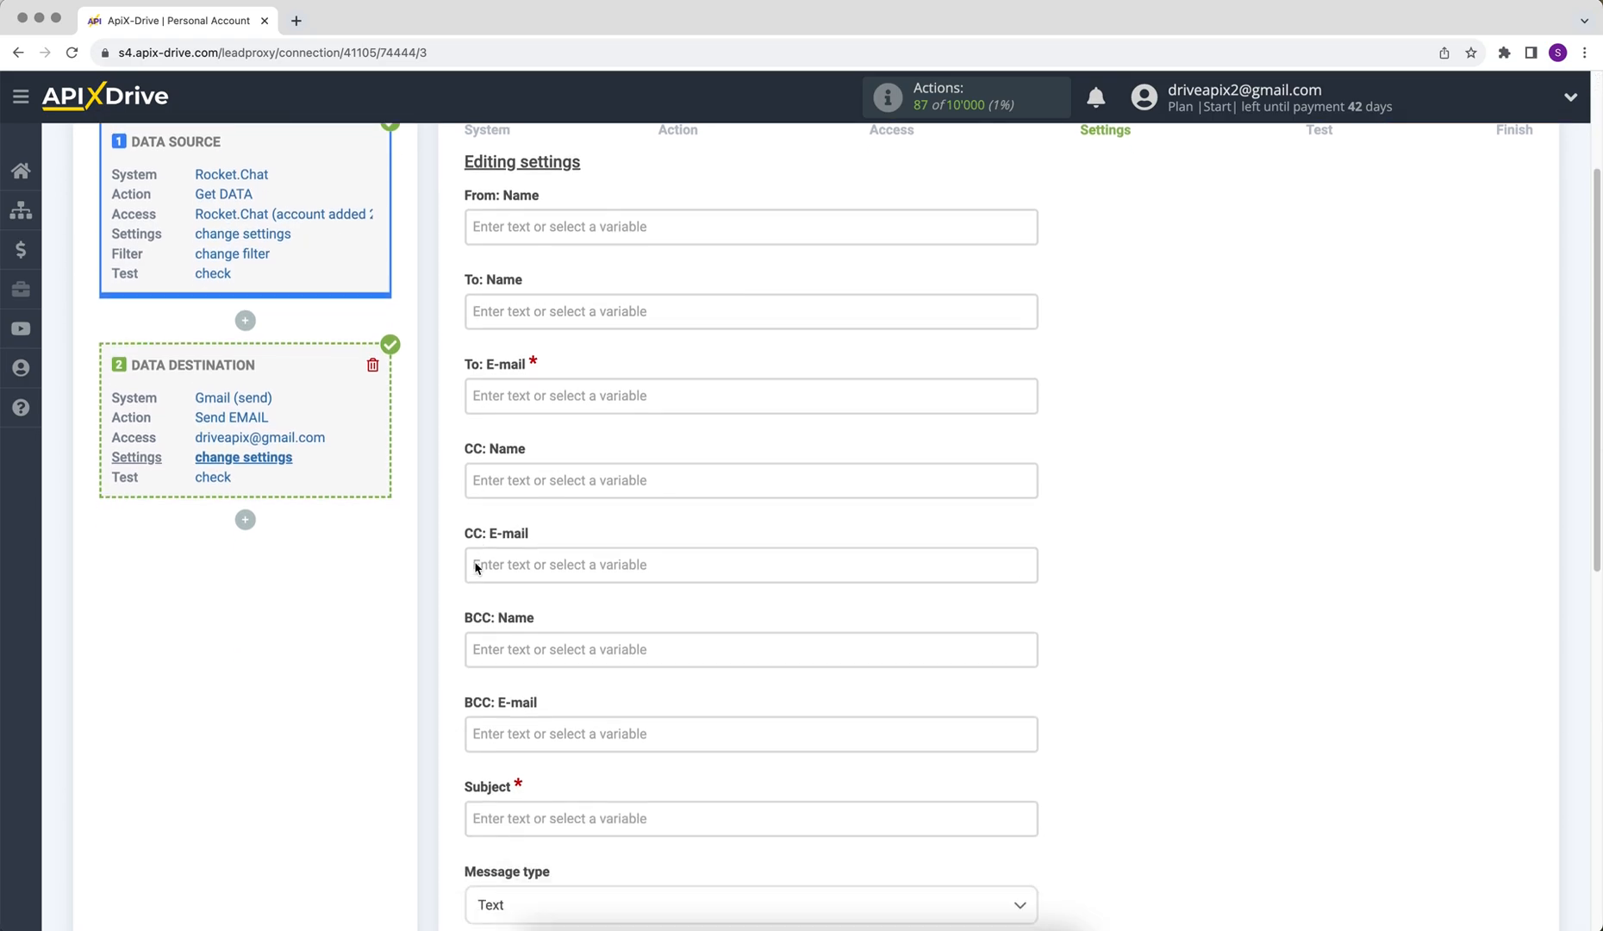
{"action": "left_click", "coordinate": [535, 710]}
{"action": "left_click_drag", "start_coordinate": [1030, 438], "coordinate": [1030, 549]}
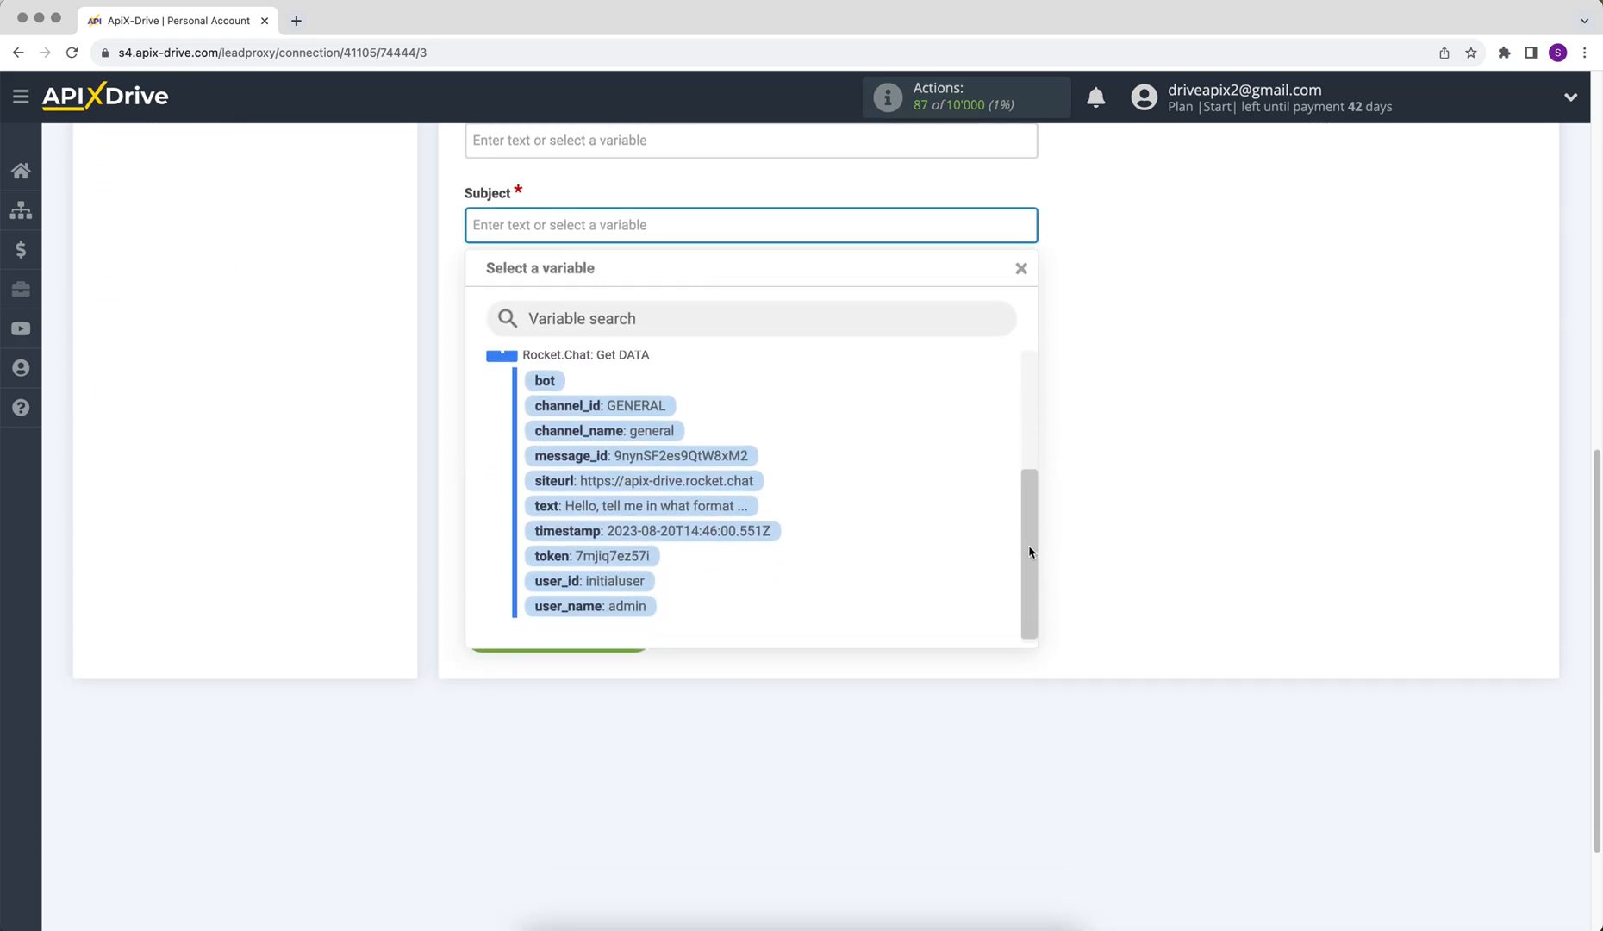
{"action": "left_click", "coordinate": [670, 438]}
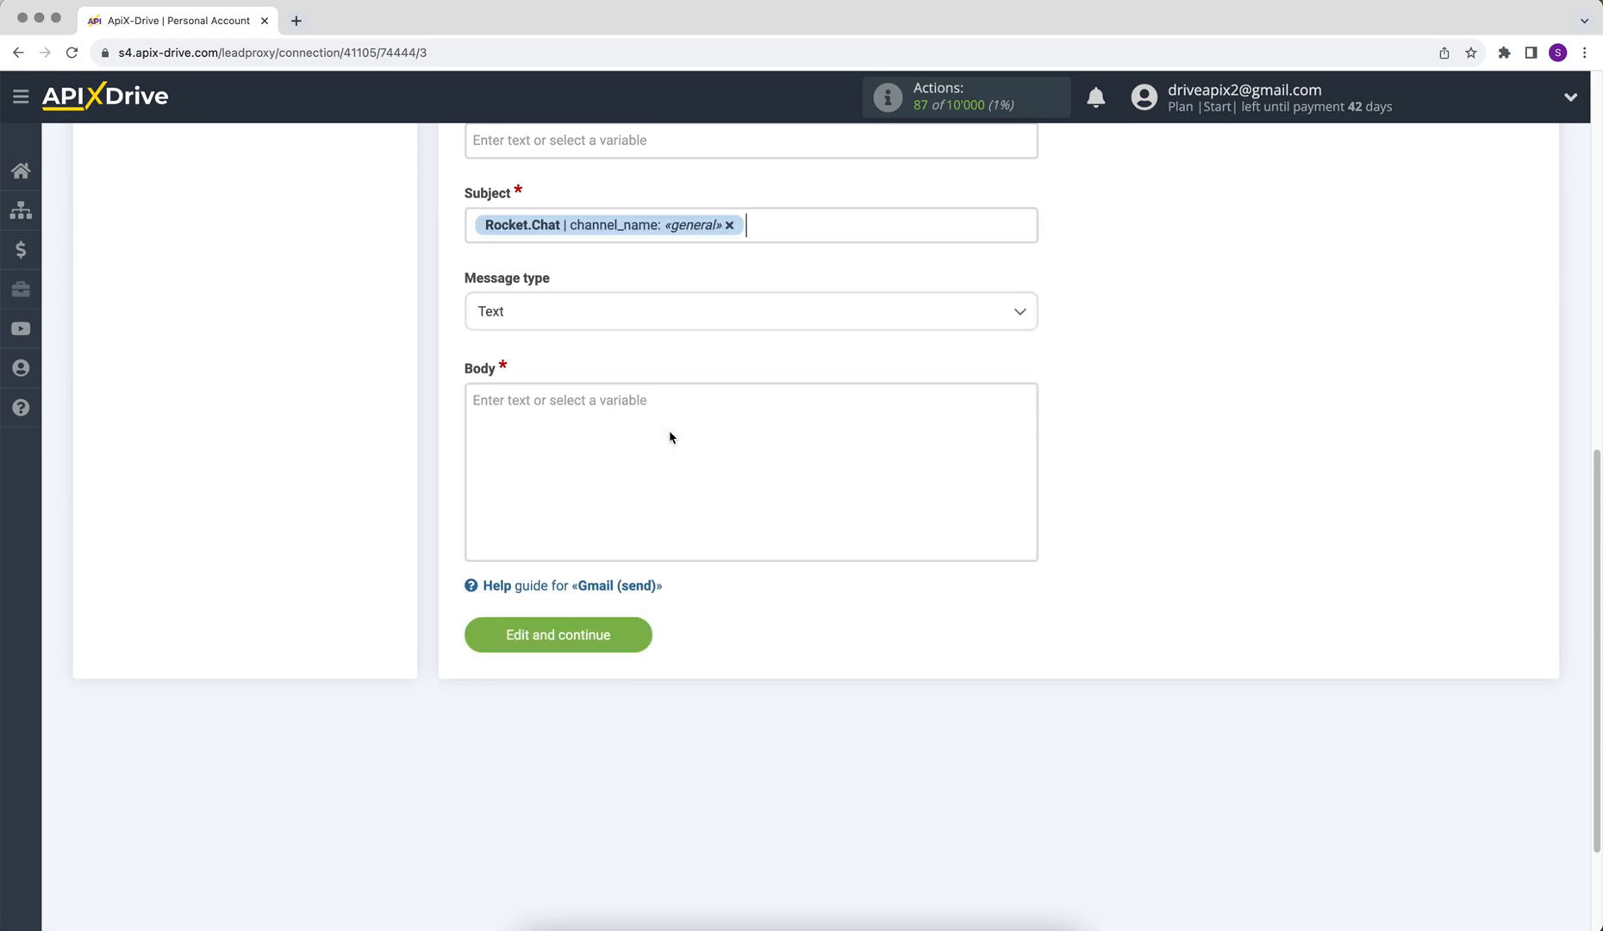
{"action": "left_click", "coordinate": [474, 223]}
{"action": "type", "text": "New"}
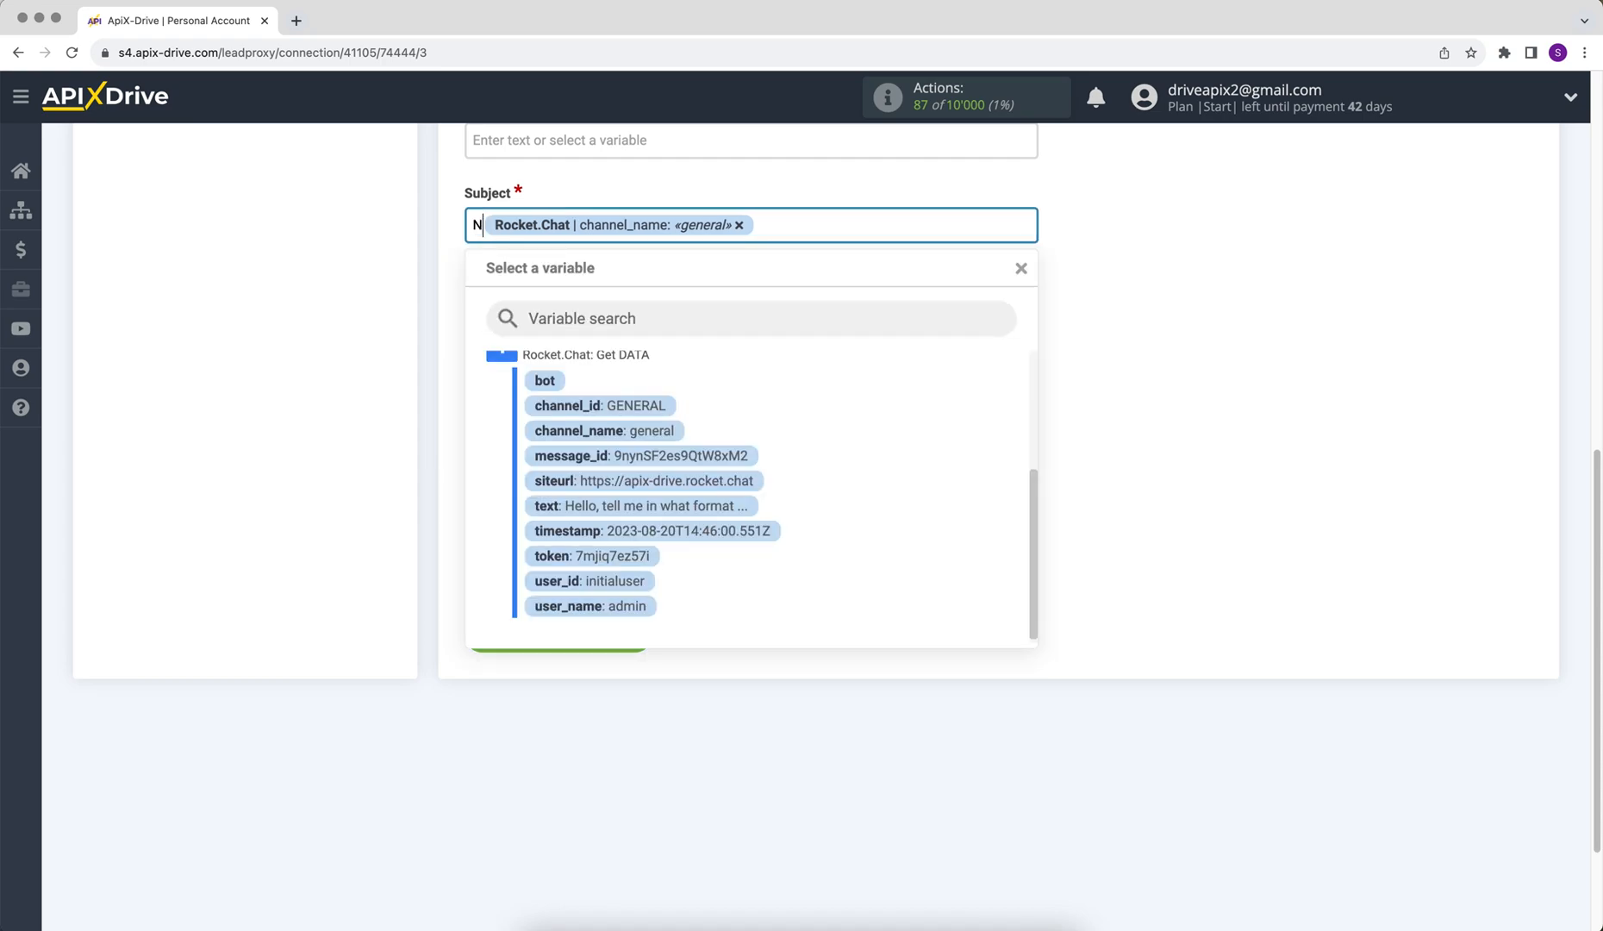
{"action": "type", "text": " data f"}
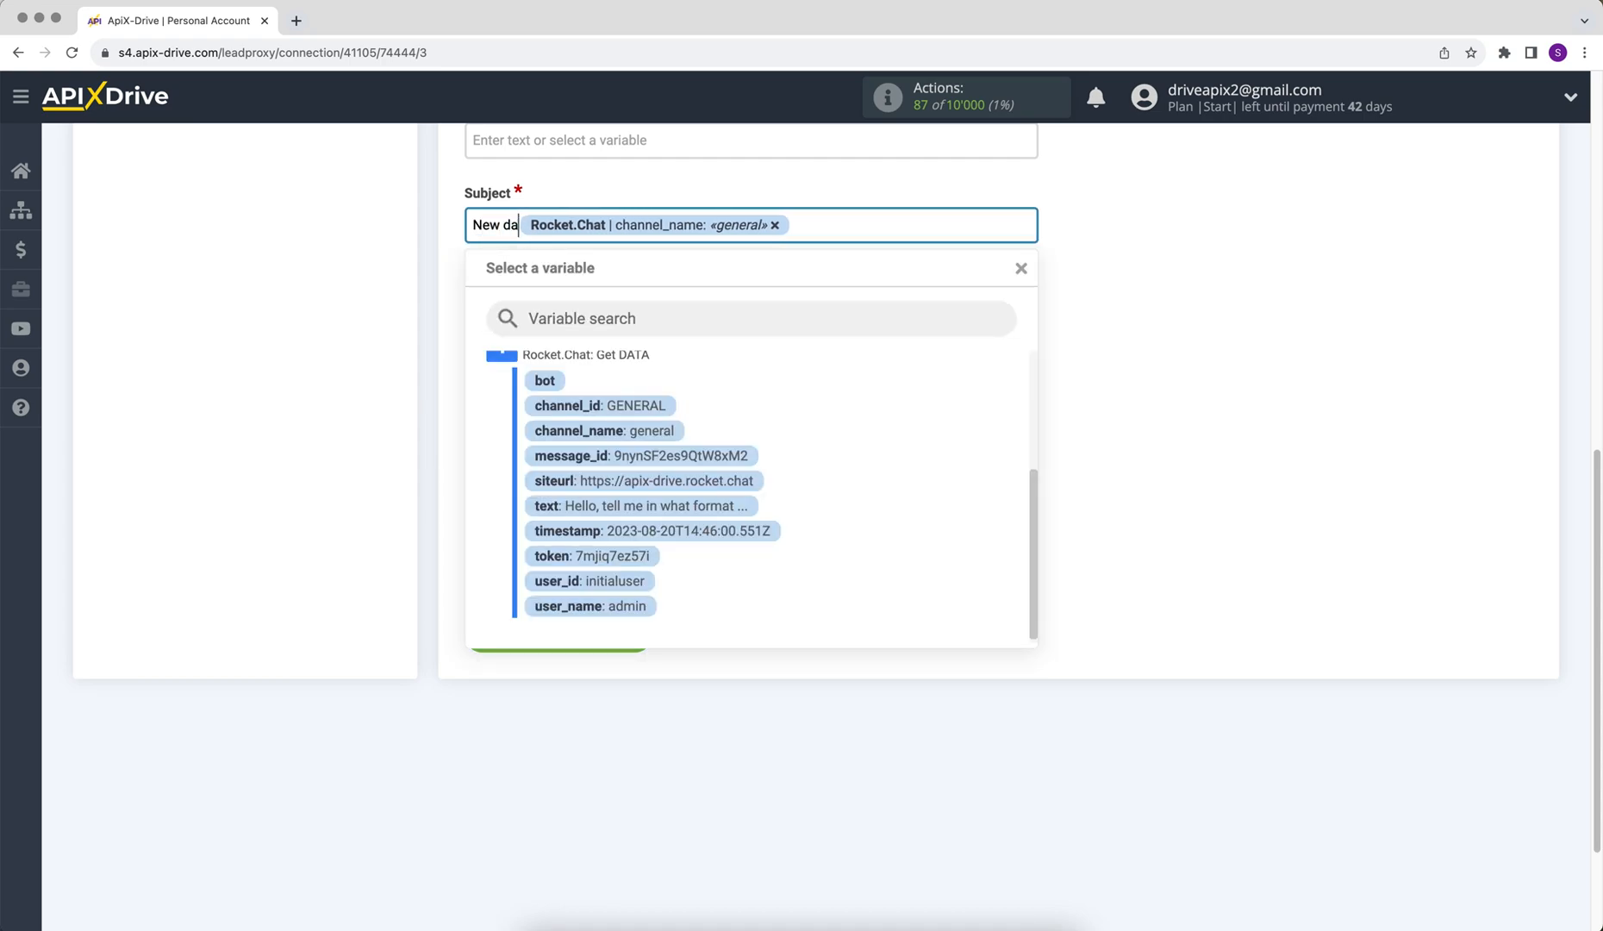
{"action": "type", "text": "rom Roc"}
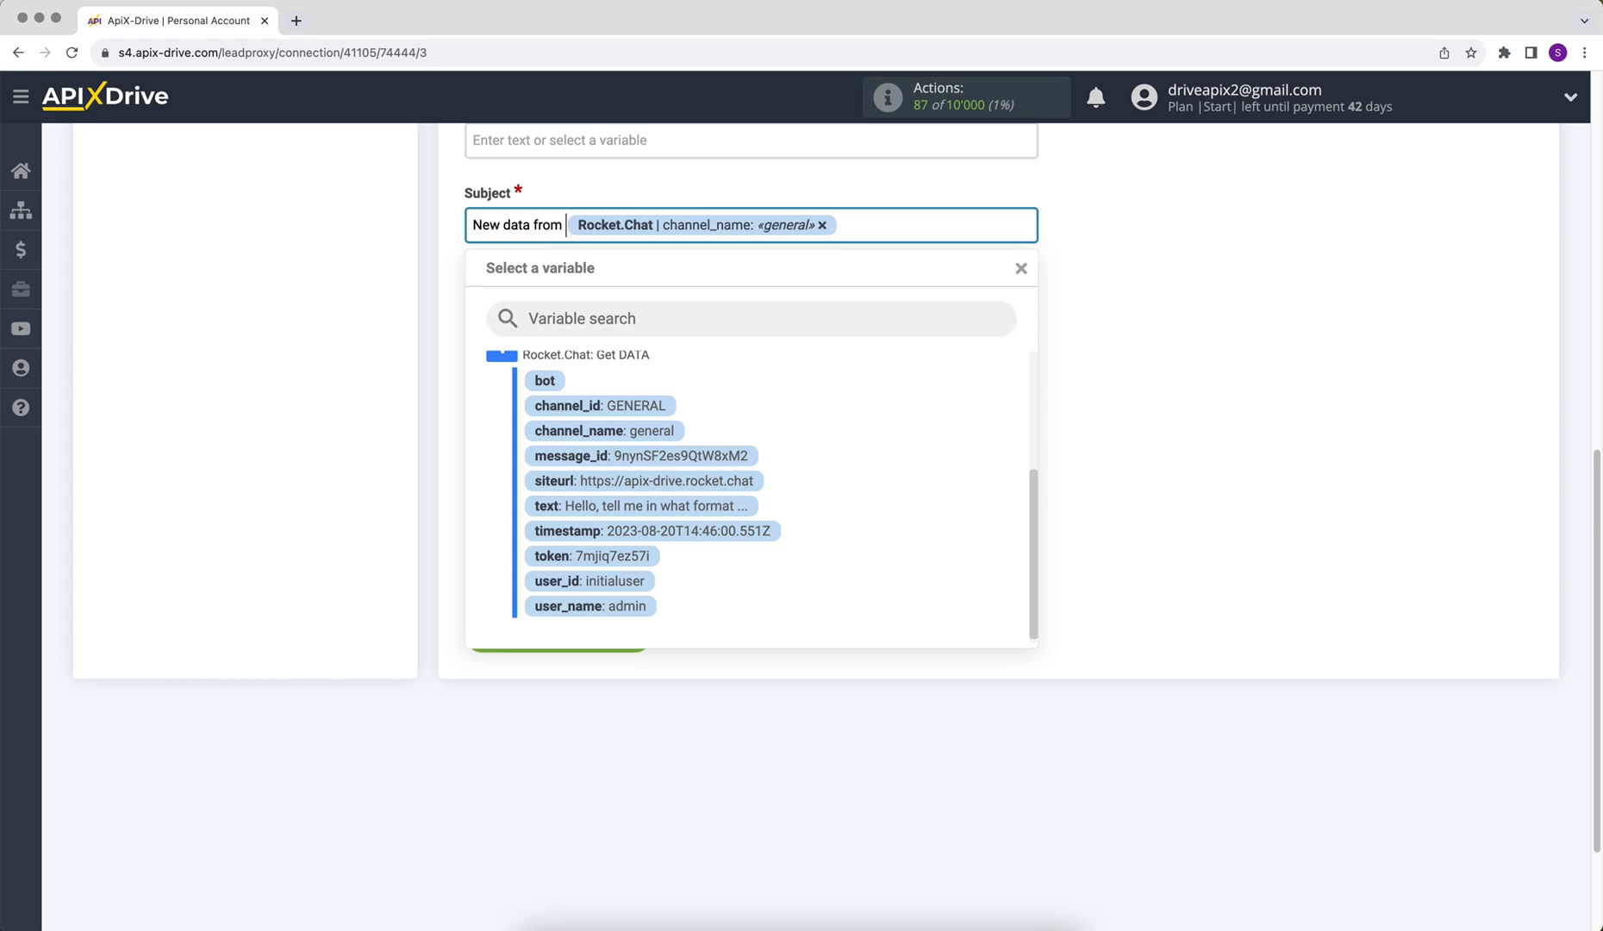
{"action": "type", "text": "ket.Ch"}
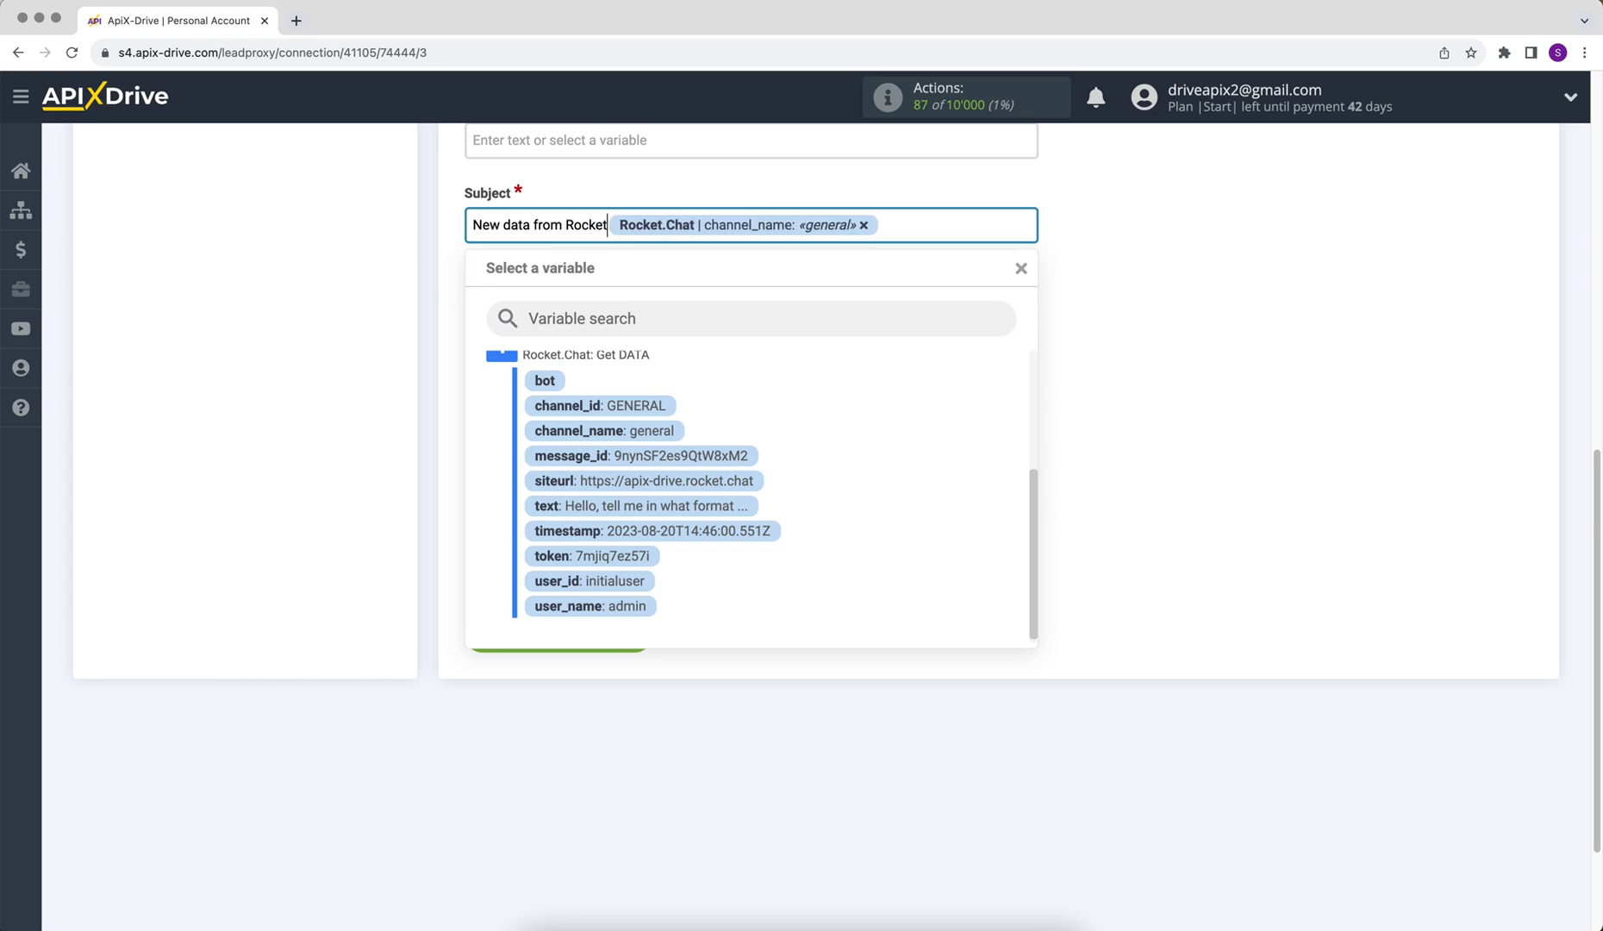
{"action": "type", "text": "at"}
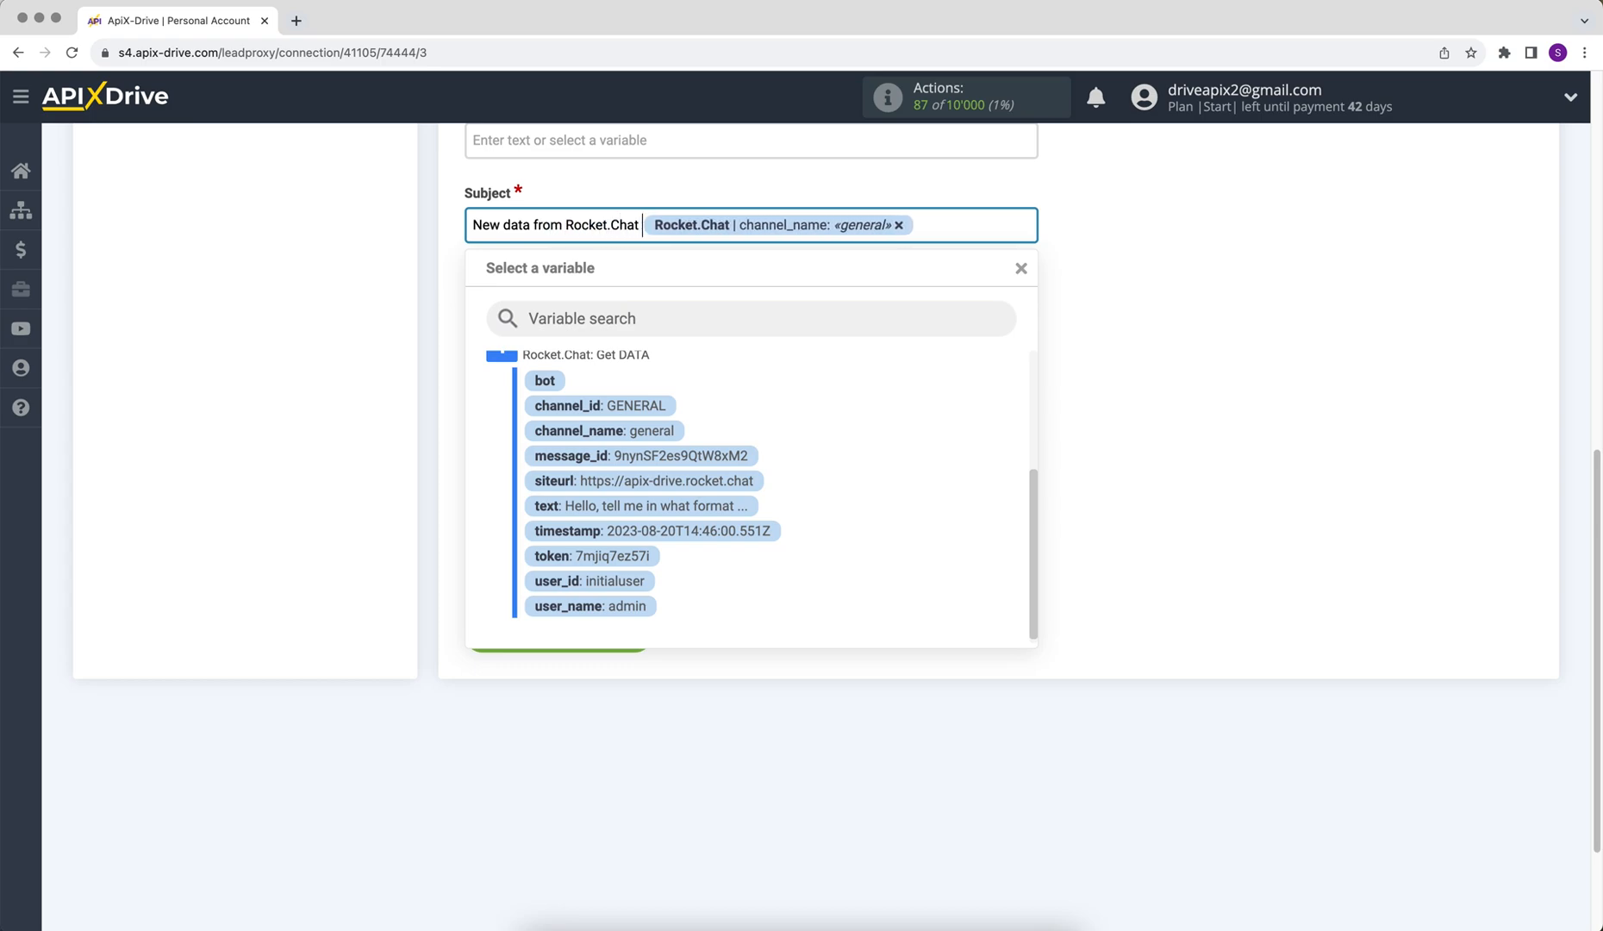
{"action": "left_click", "coordinate": [1122, 335]}
Step: Enter the recipient's e-mail address in To: E-mail and 'ApiX-Drive' as From: Name
{"action": "scroll", "coordinate": [1122, 335], "scroll_direction": "up", "scroll_amount": 6}
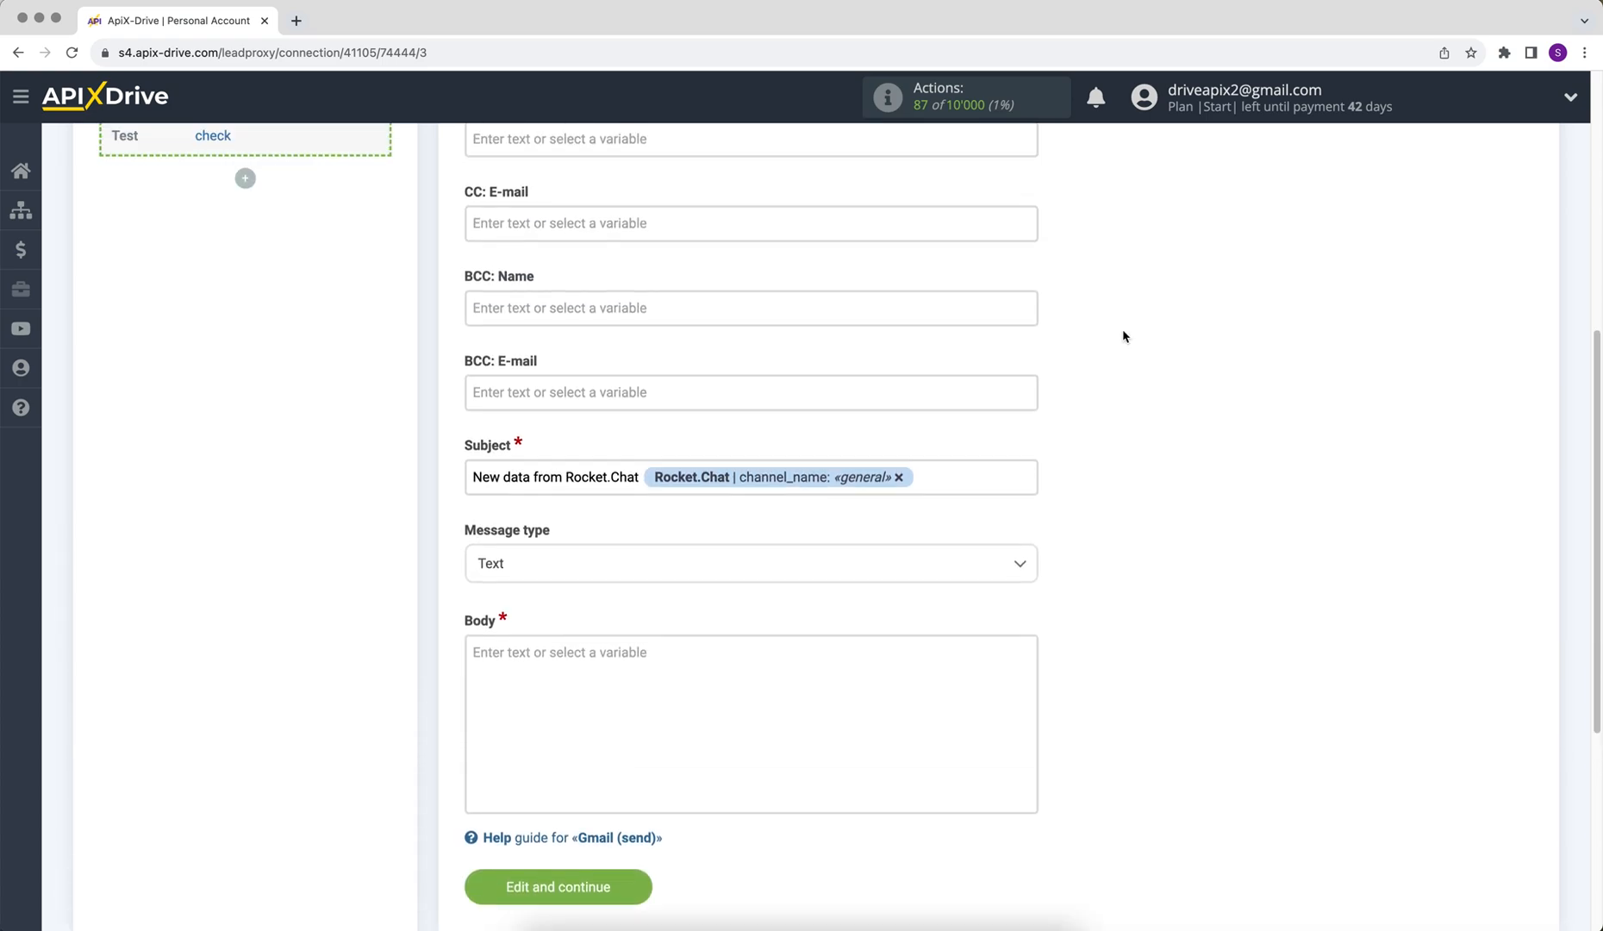
{"action": "left_click", "coordinate": [780, 312]}
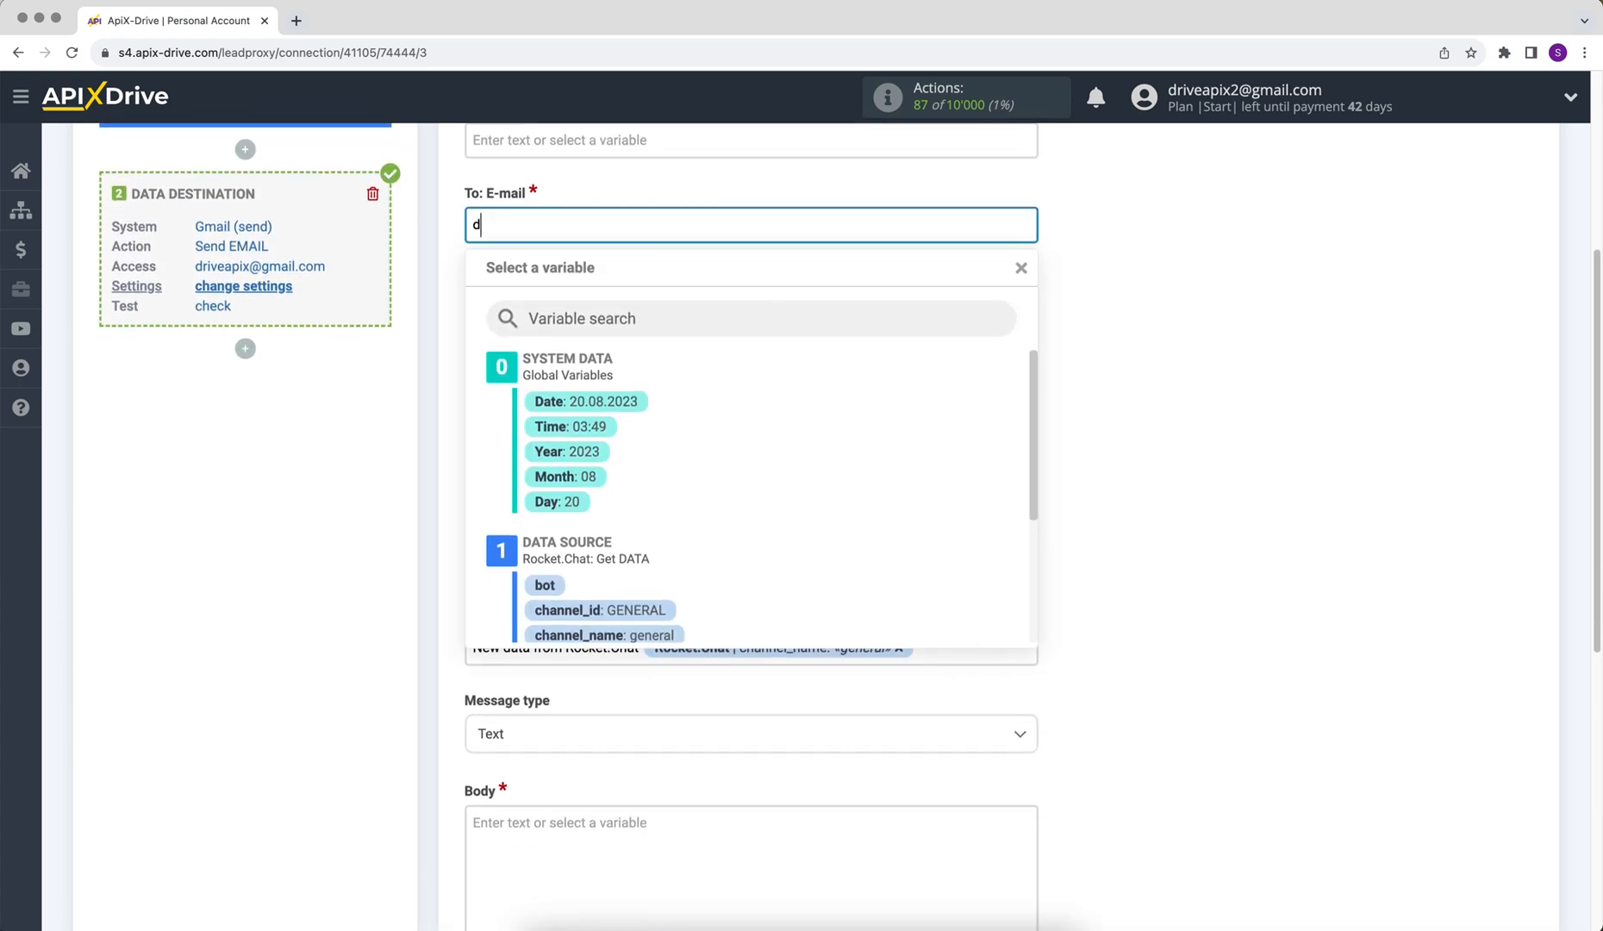
{"action": "scroll", "coordinate": [603, 388], "scroll_direction": "up", "scroll_amount": 5}
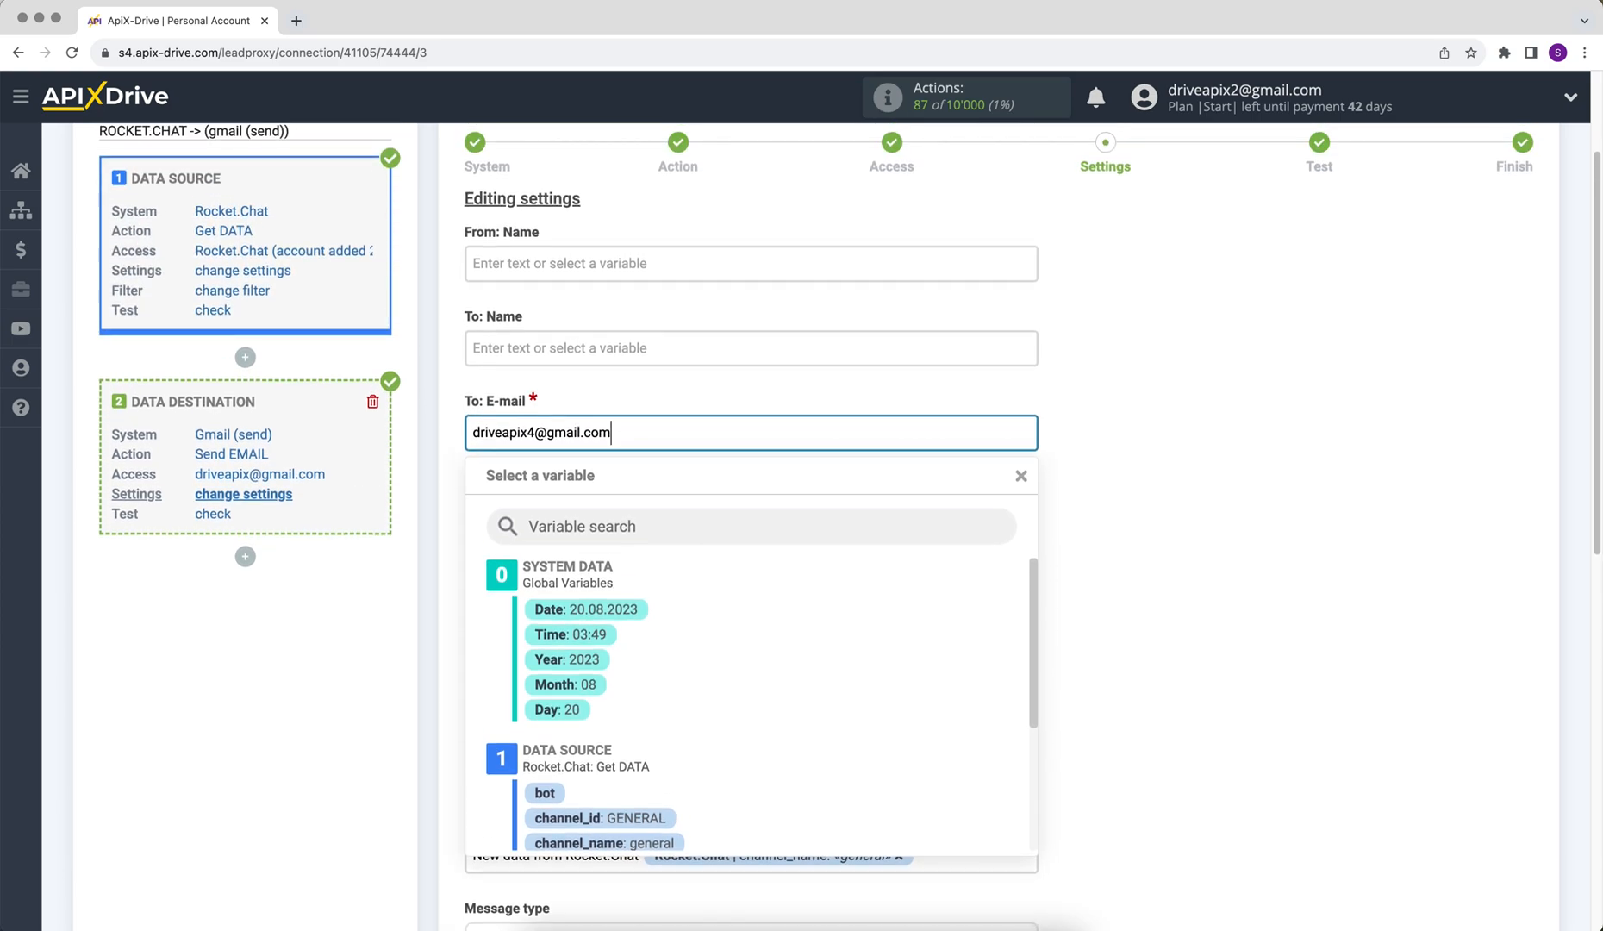
{"action": "left_click", "coordinate": [603, 258]}
{"action": "type", "text": "Api"}
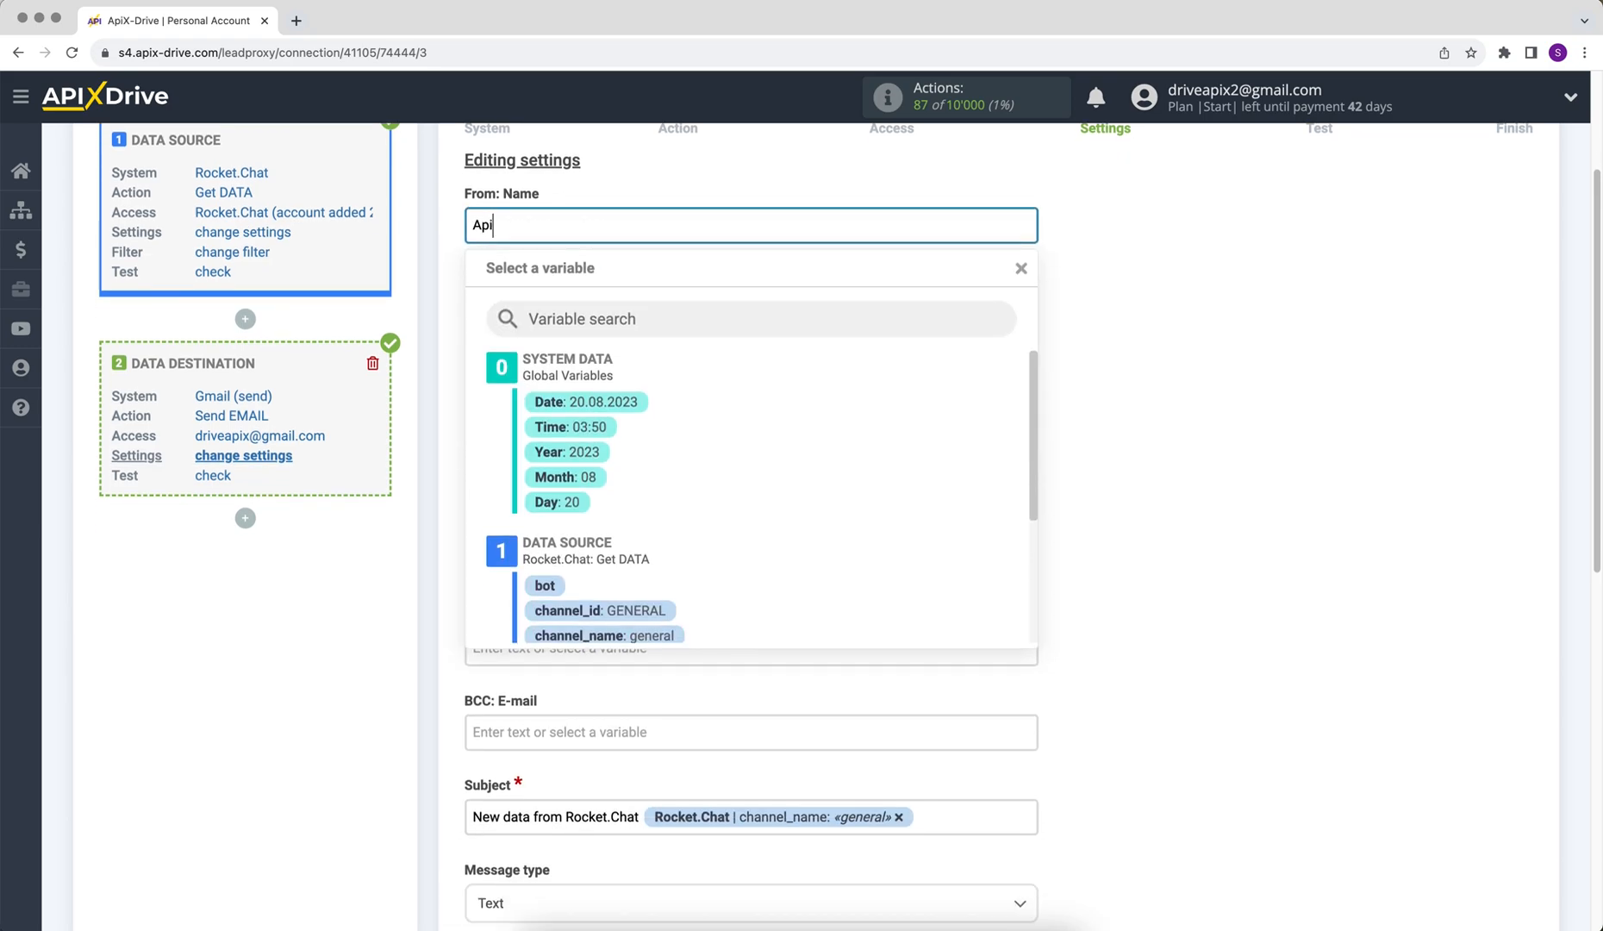
{"action": "type", "text": "X-Drive"}
{"action": "left_click", "coordinate": [1084, 477]}
{"action": "scroll", "coordinate": [1084, 477], "scroll_direction": "down", "scroll_amount": 5}
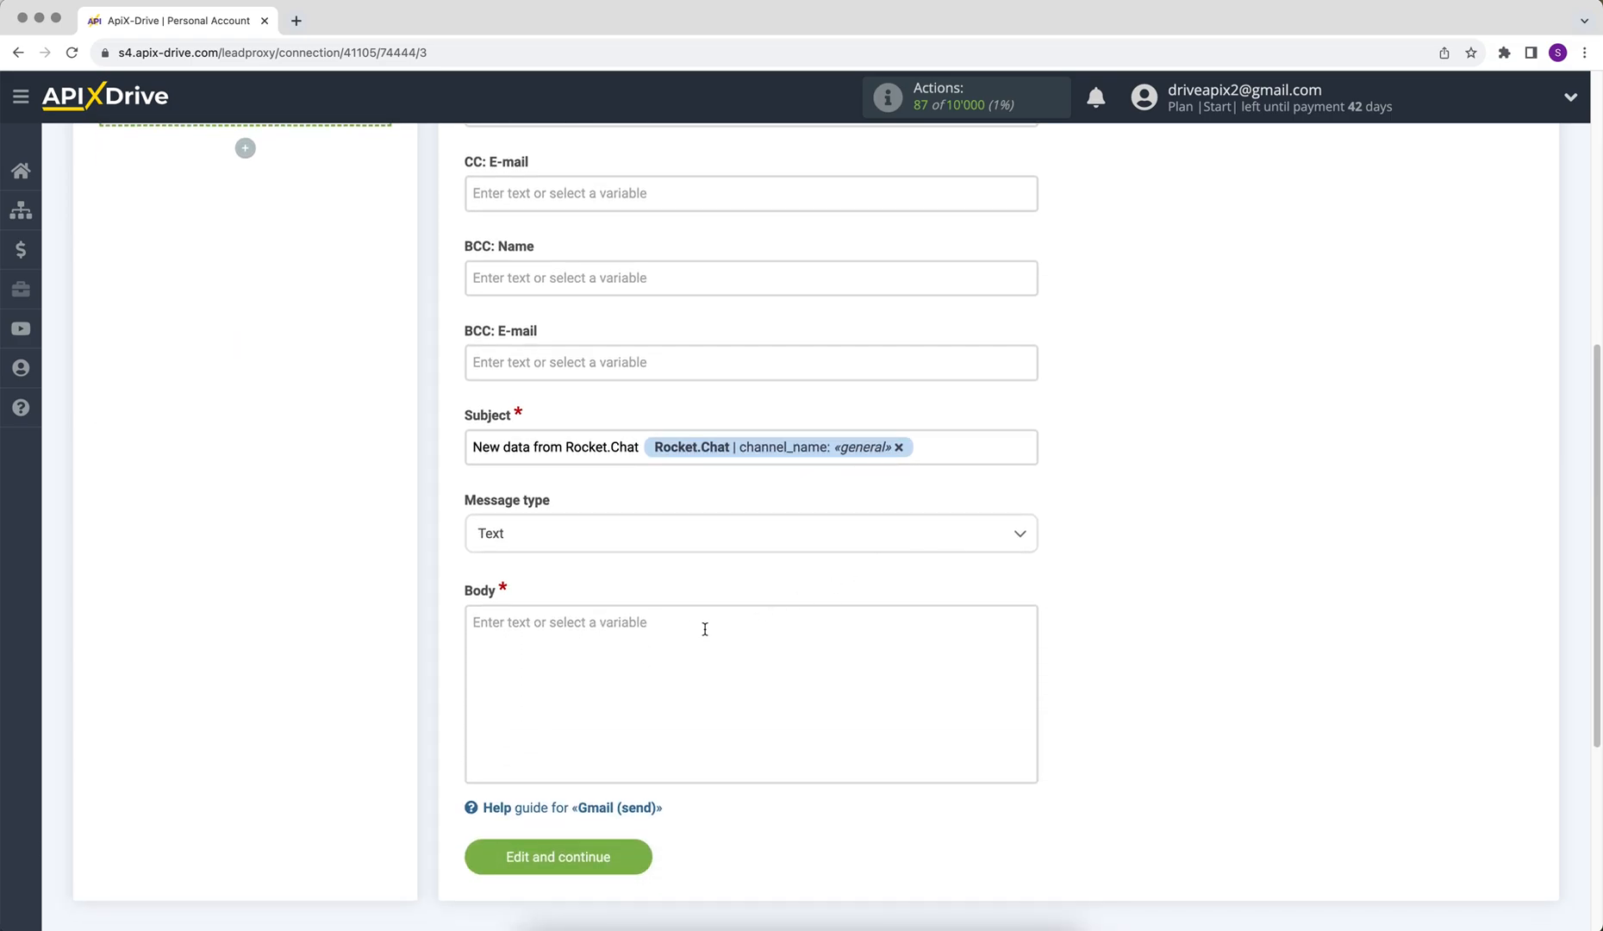
Step: Fill the body with the text variable, a 'Date/Time' timestamp line, and a 'User' user_name line
{"action": "left_click", "coordinate": [687, 648]}
{"action": "left_click_drag", "start_coordinate": [1031, 522], "coordinate": [1036, 689]}
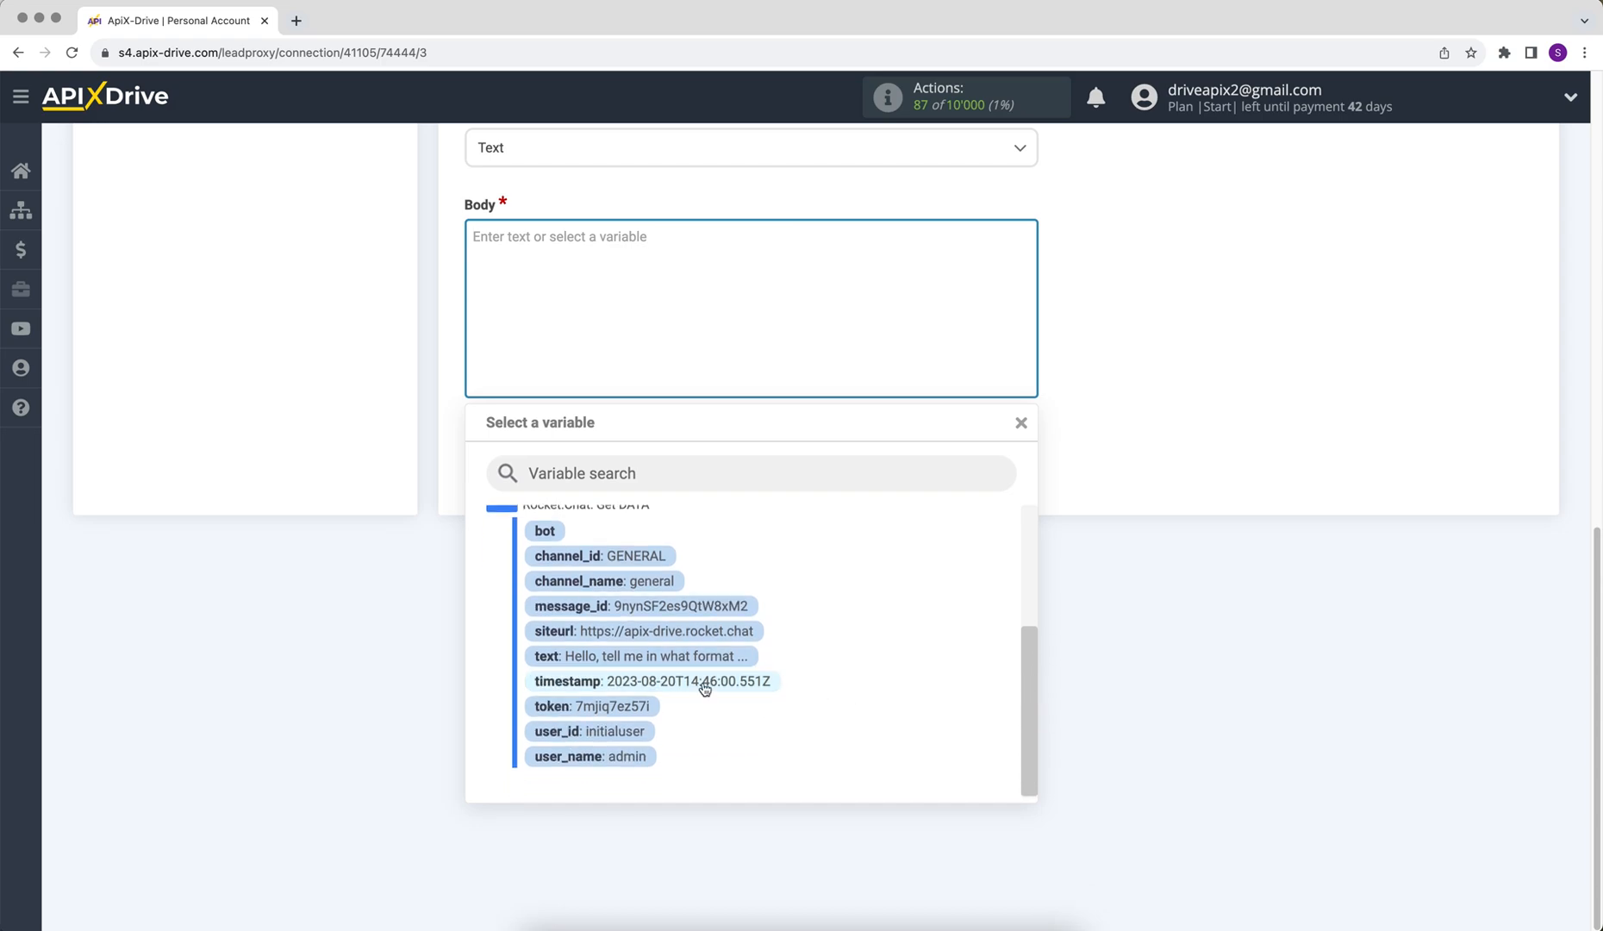
{"action": "left_click", "coordinate": [718, 655]}
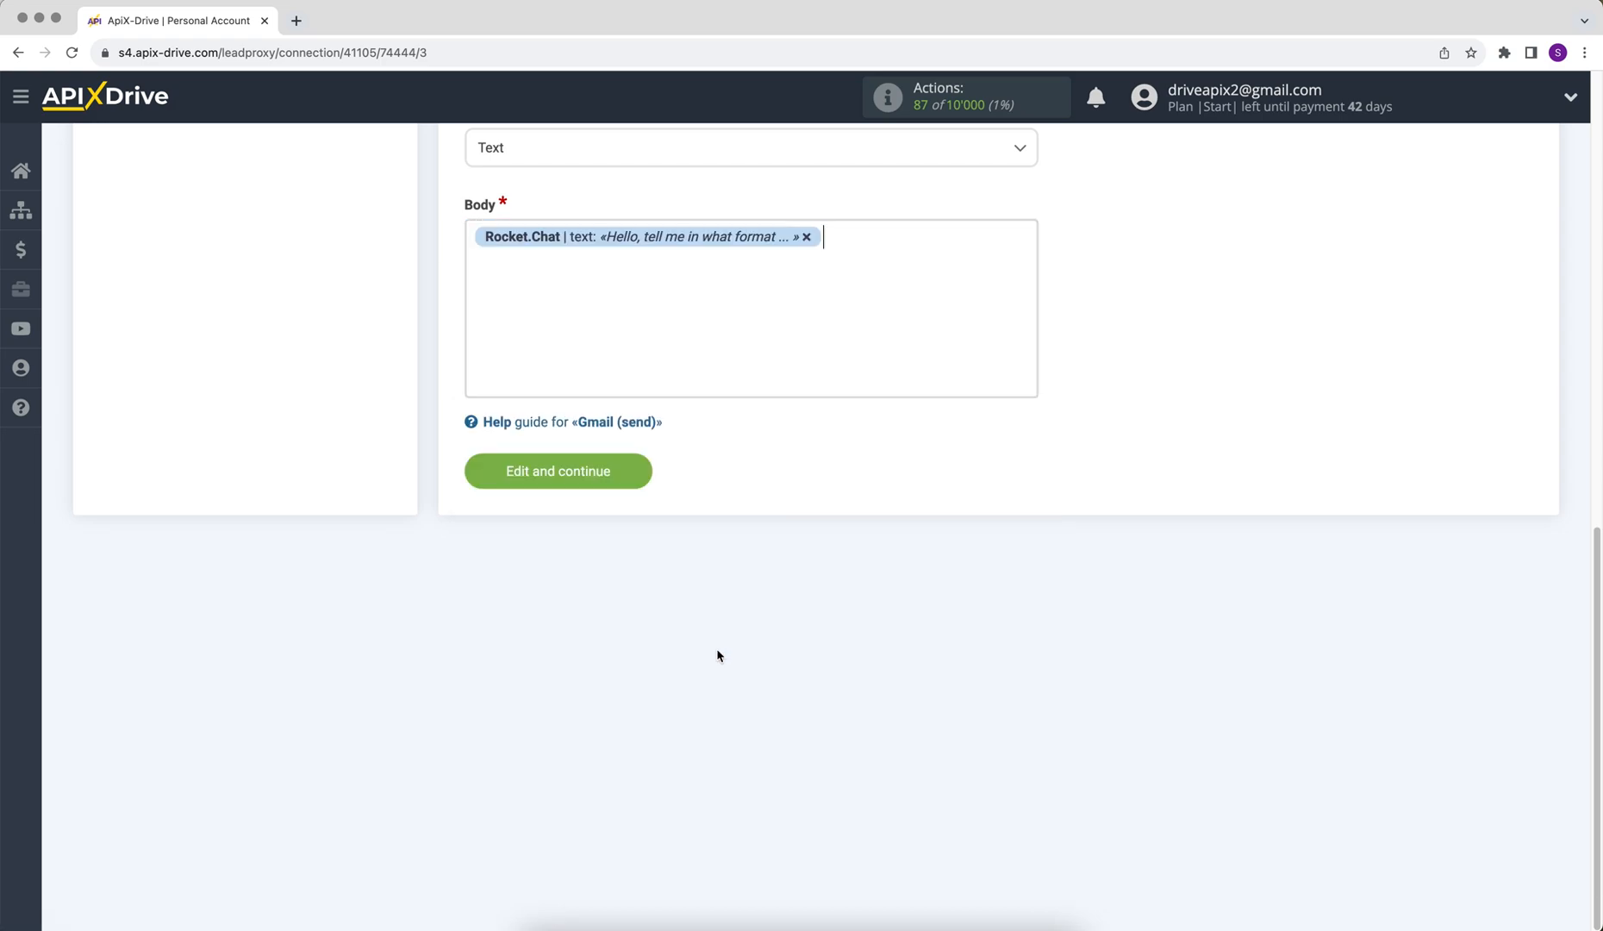
{"action": "key", "text": "Return"}
{"action": "type", "text": "Date/Time"}
{"action": "left_click", "coordinate": [563, 263]}
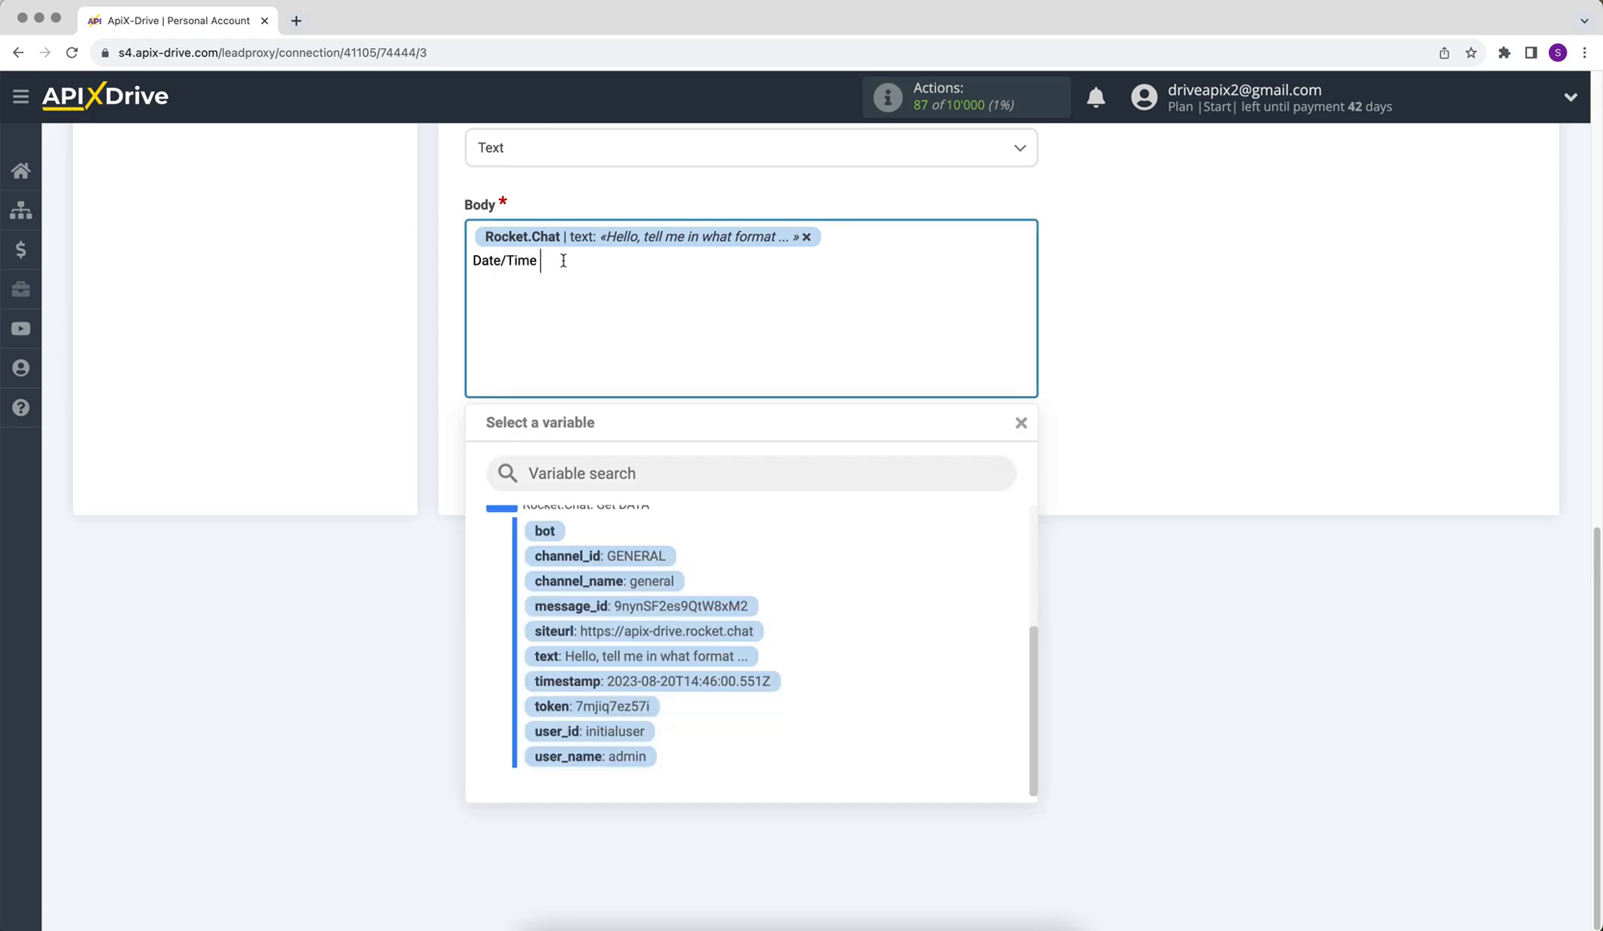
{"action": "left_click", "coordinate": [654, 681]}
{"action": "key", "text": "Return"}
{"action": "type", "text": "User"}
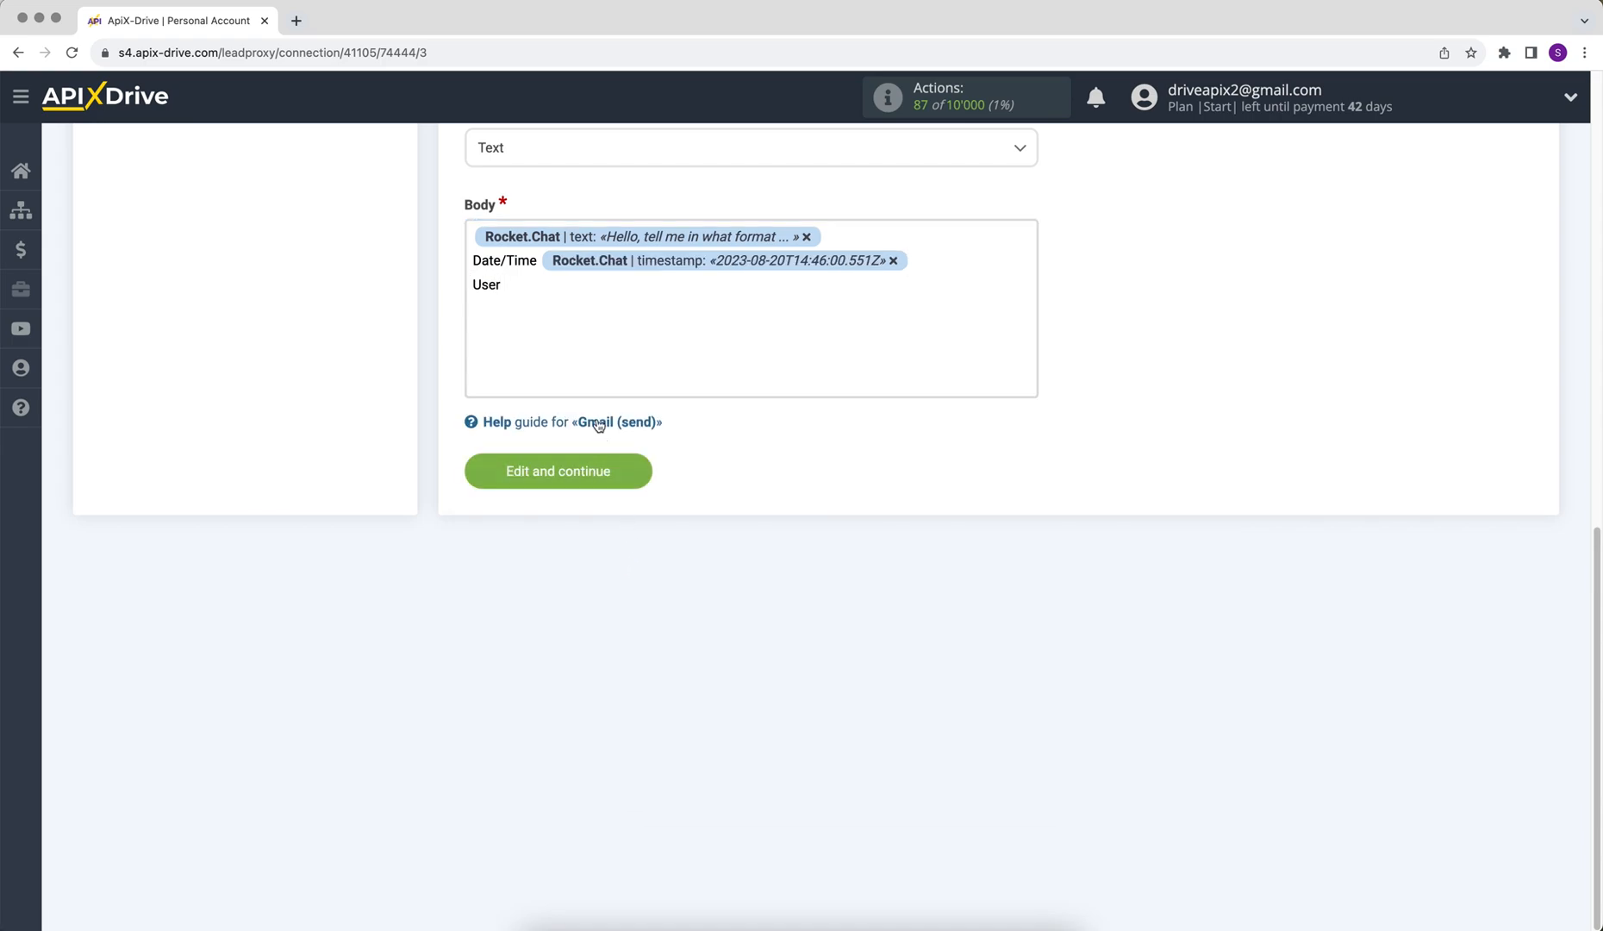
{"action": "left_click", "coordinate": [531, 287]}
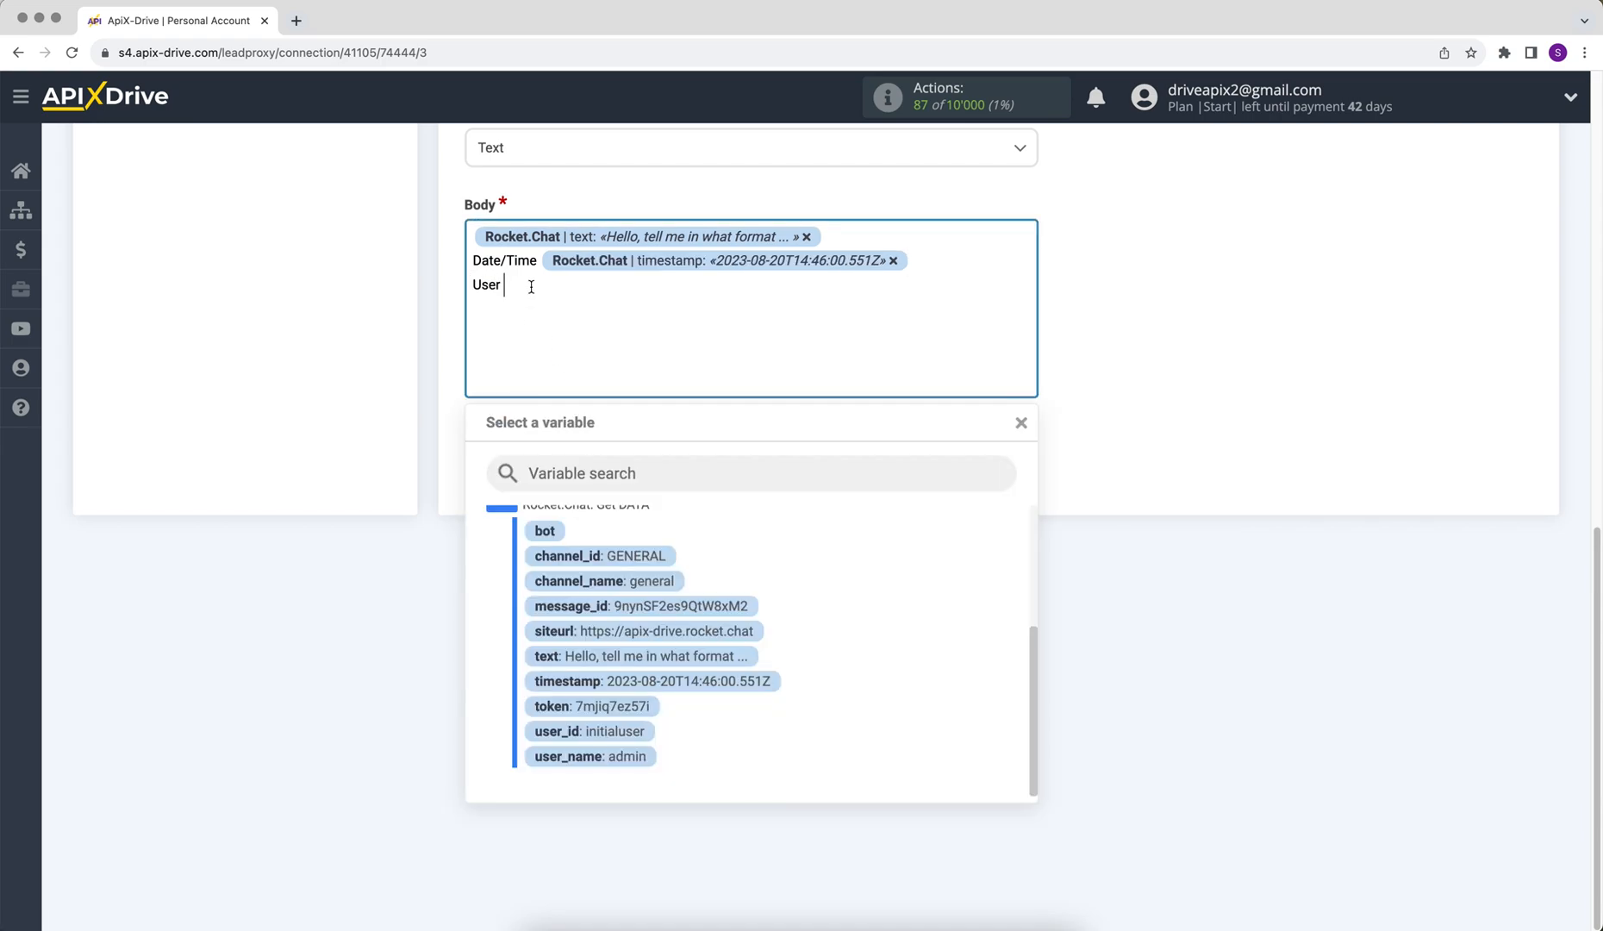
{"action": "left_click", "coordinate": [610, 758]}
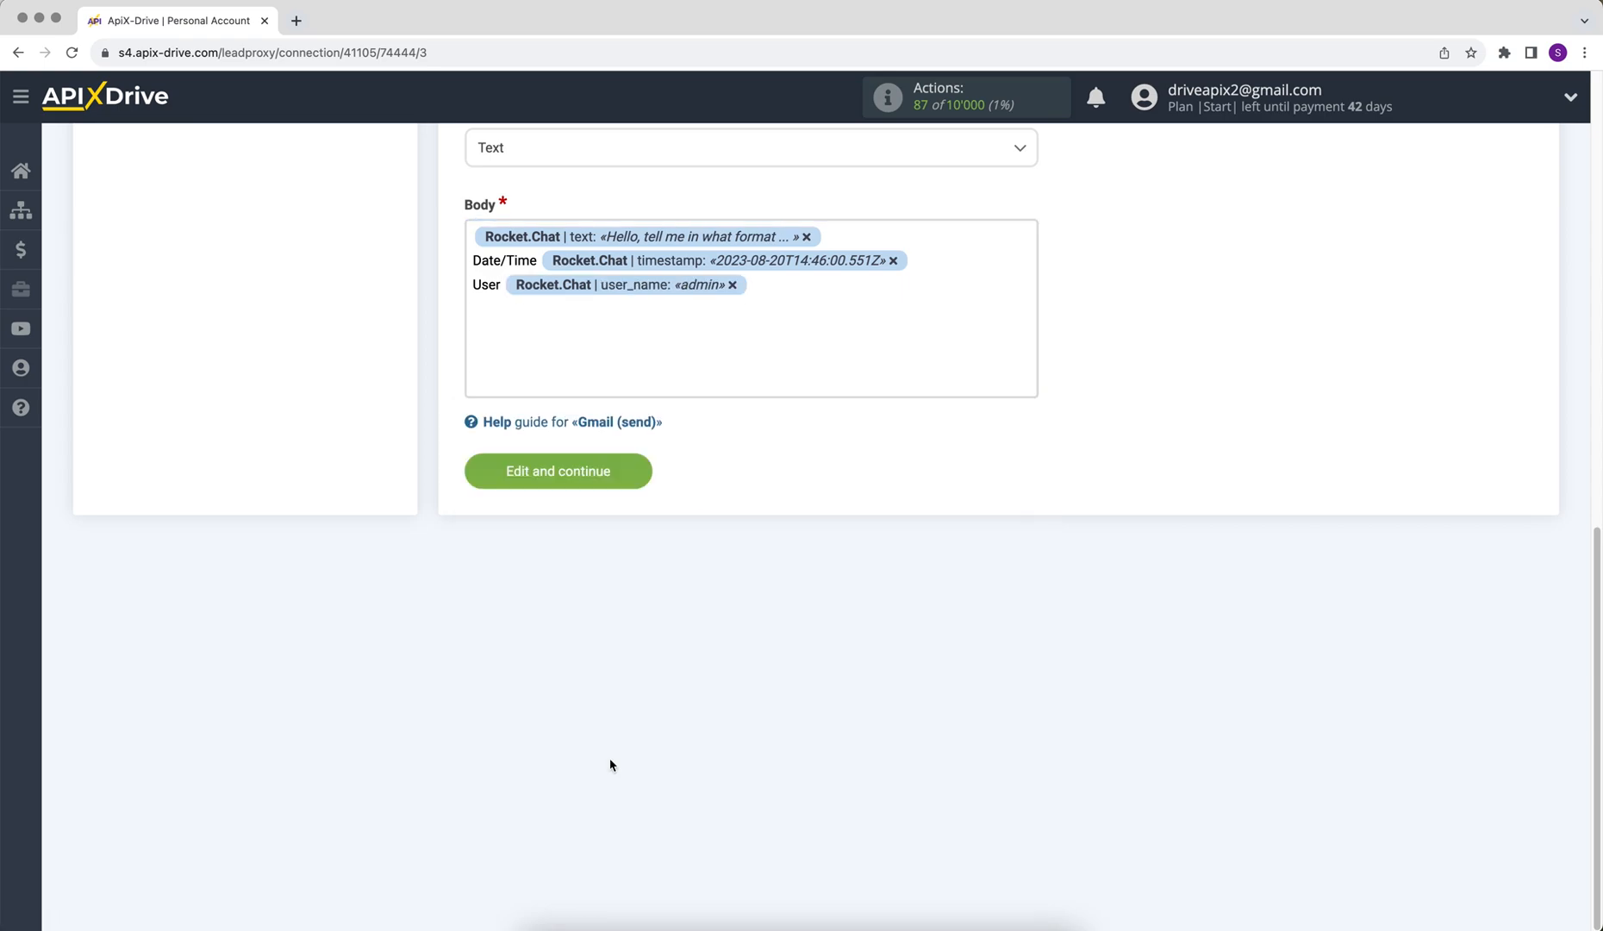
Step: Save the Gmail email settings, send test data, and check the received Rocket.Chat test email
{"action": "left_click", "coordinate": [491, 479]}
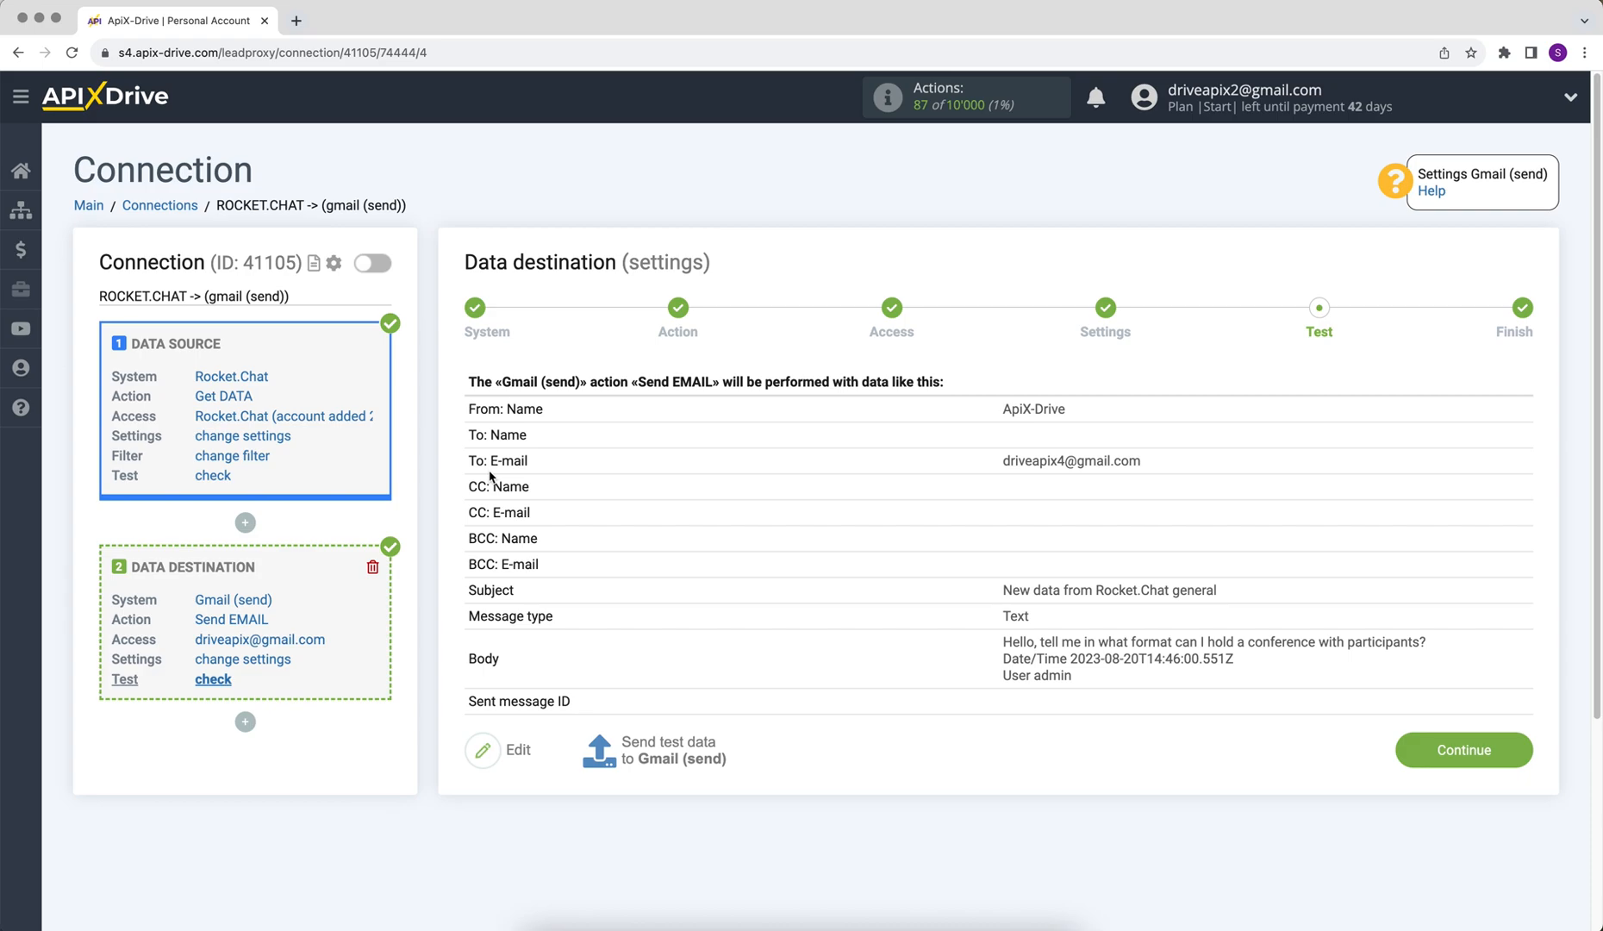
{"action": "left_click", "coordinate": [657, 757]}
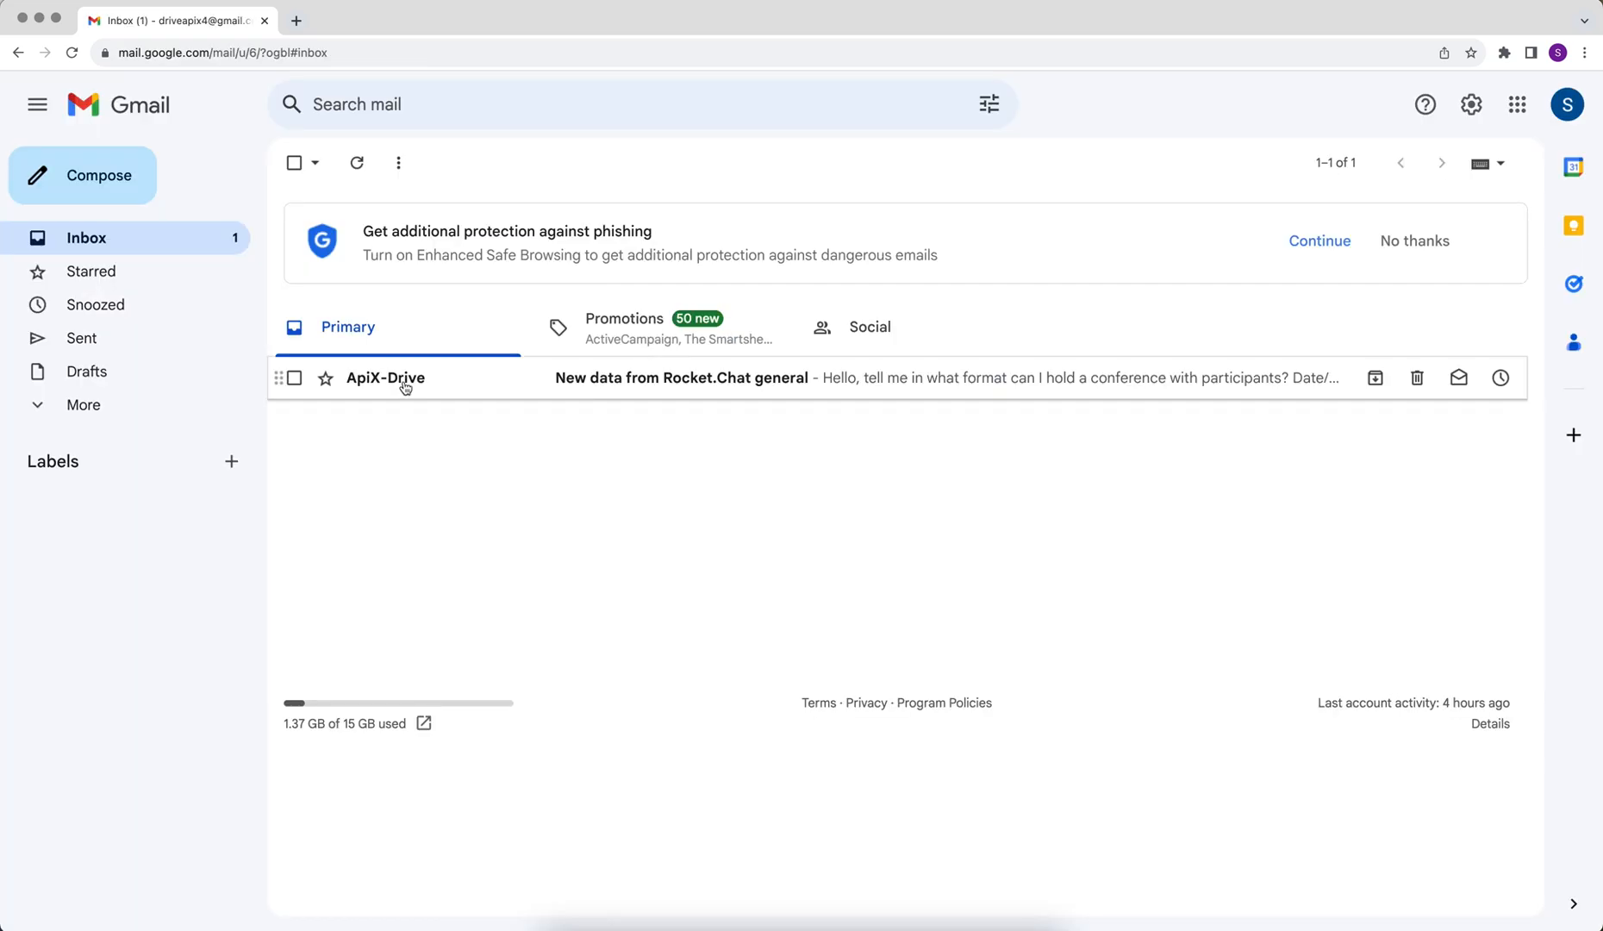
{"action": "left_click", "coordinate": [405, 388]}
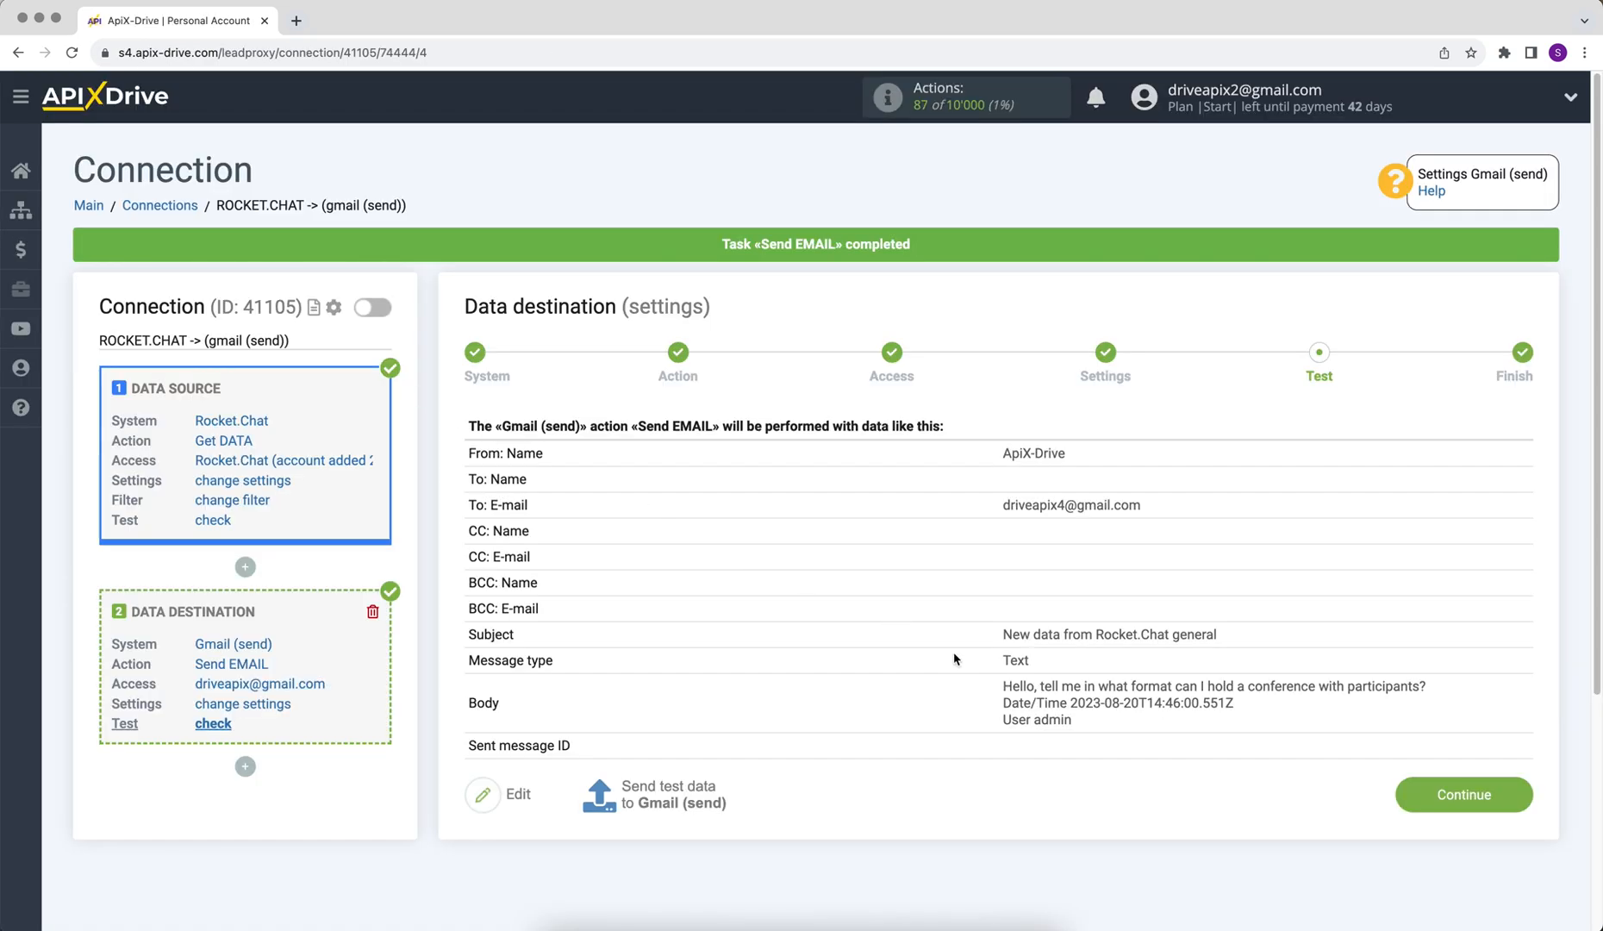
Step: Complete the destination setup, turn on auto-update, and give the ROCKET.CHAT -> gmail (send) connection a 5-minute interval
{"action": "left_click", "coordinate": [1403, 789]}
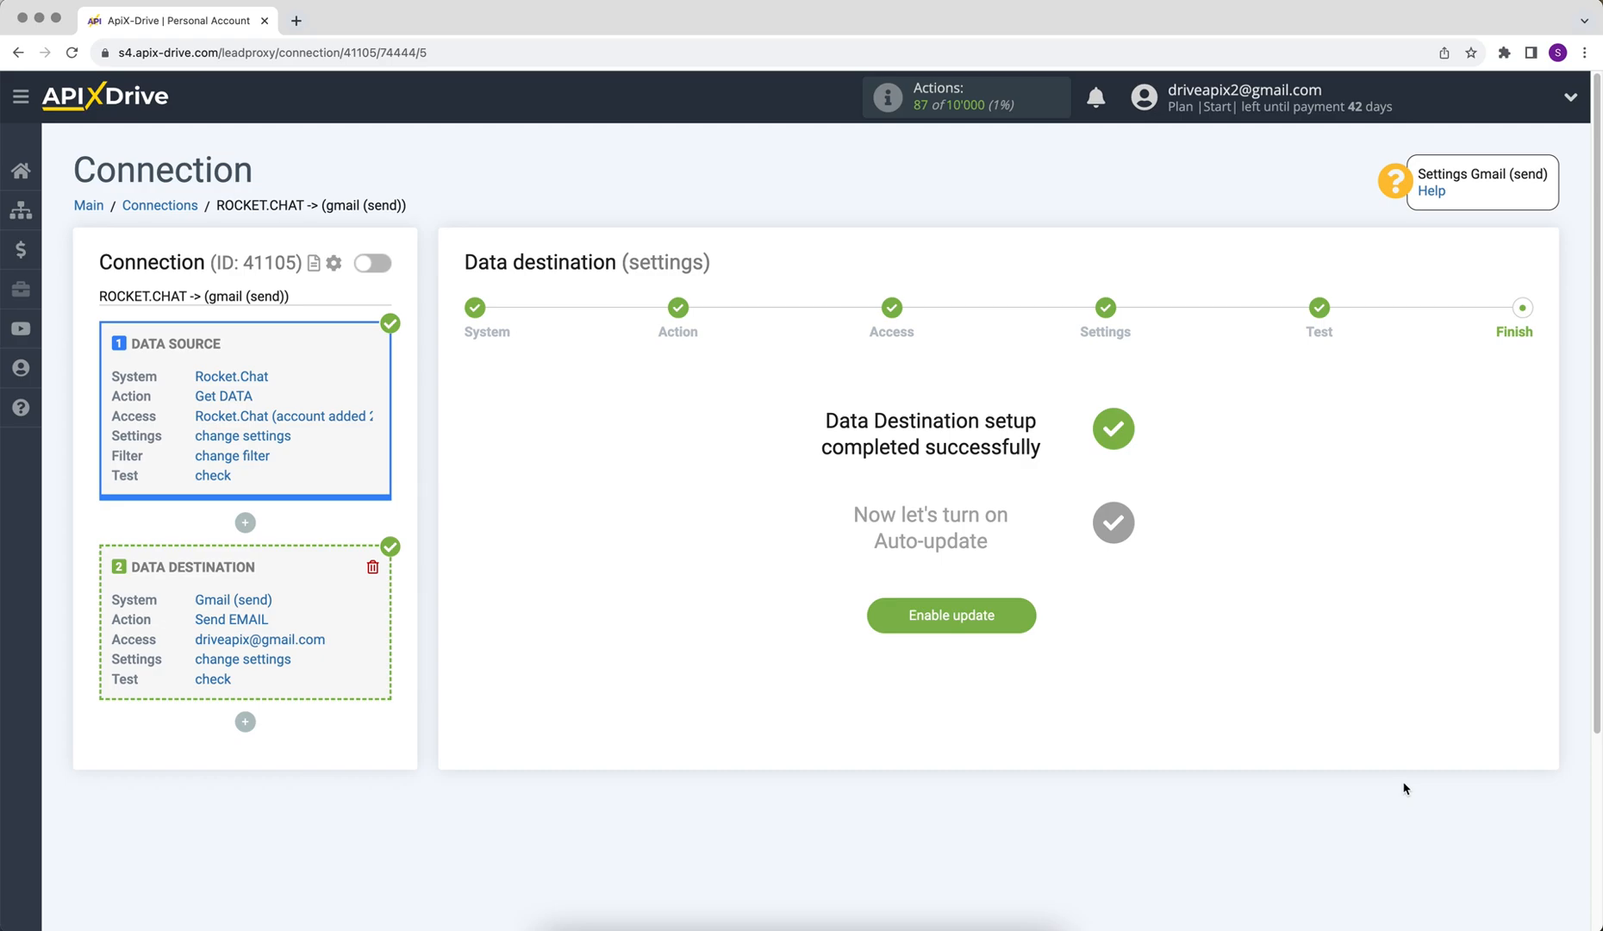
{"action": "left_click", "coordinate": [901, 617]}
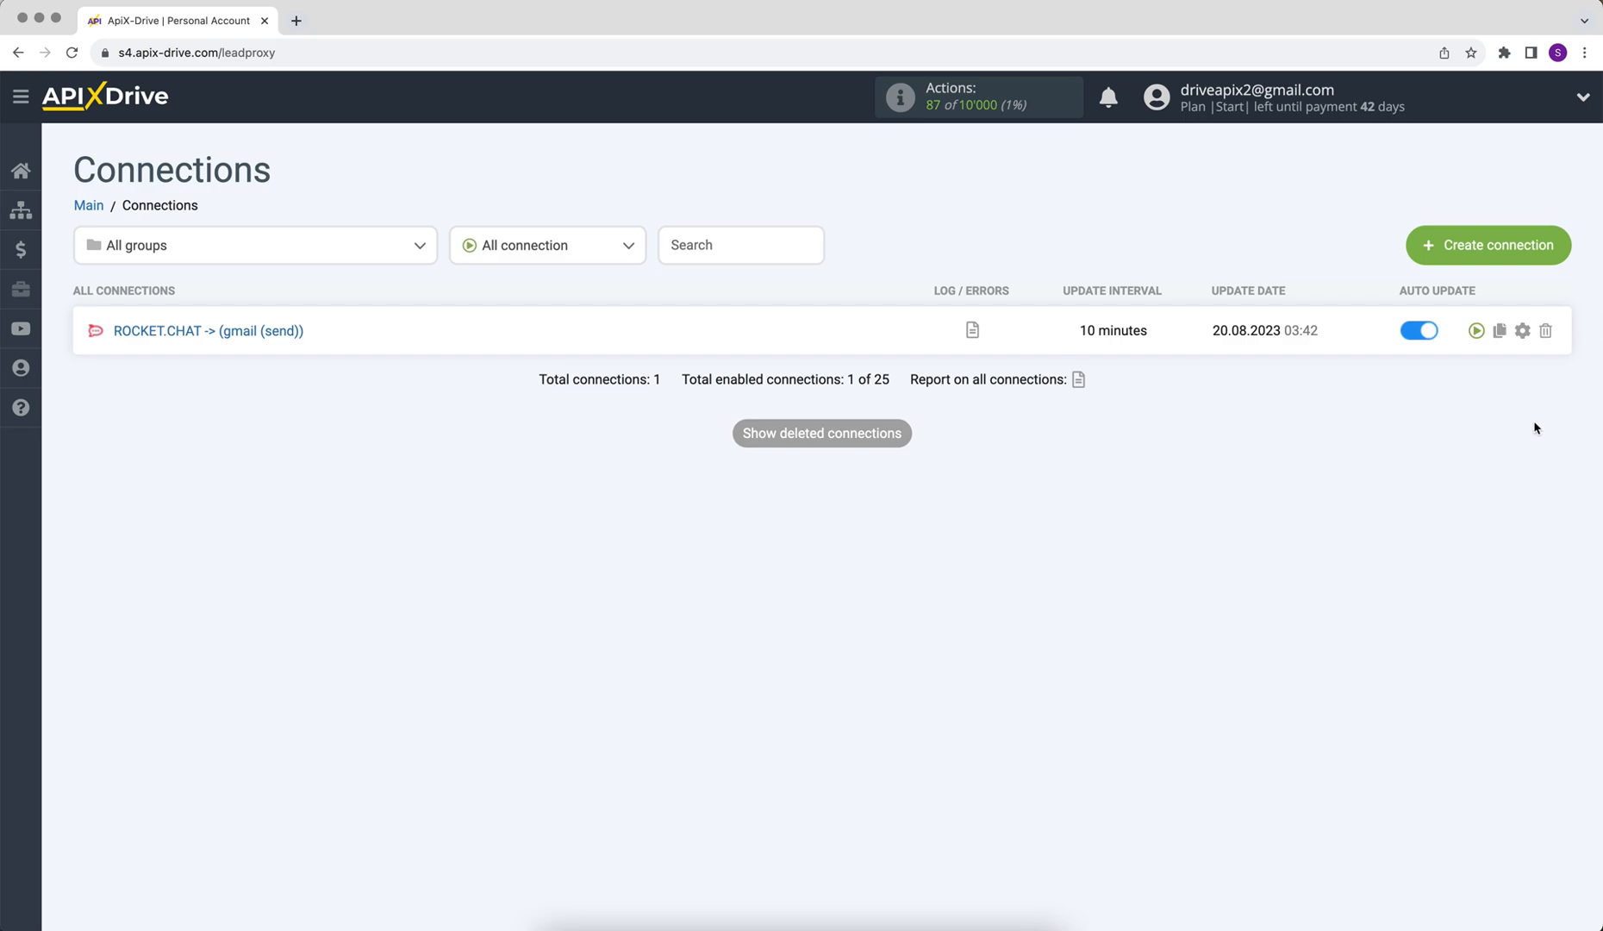
{"action": "left_click", "coordinate": [1522, 330]}
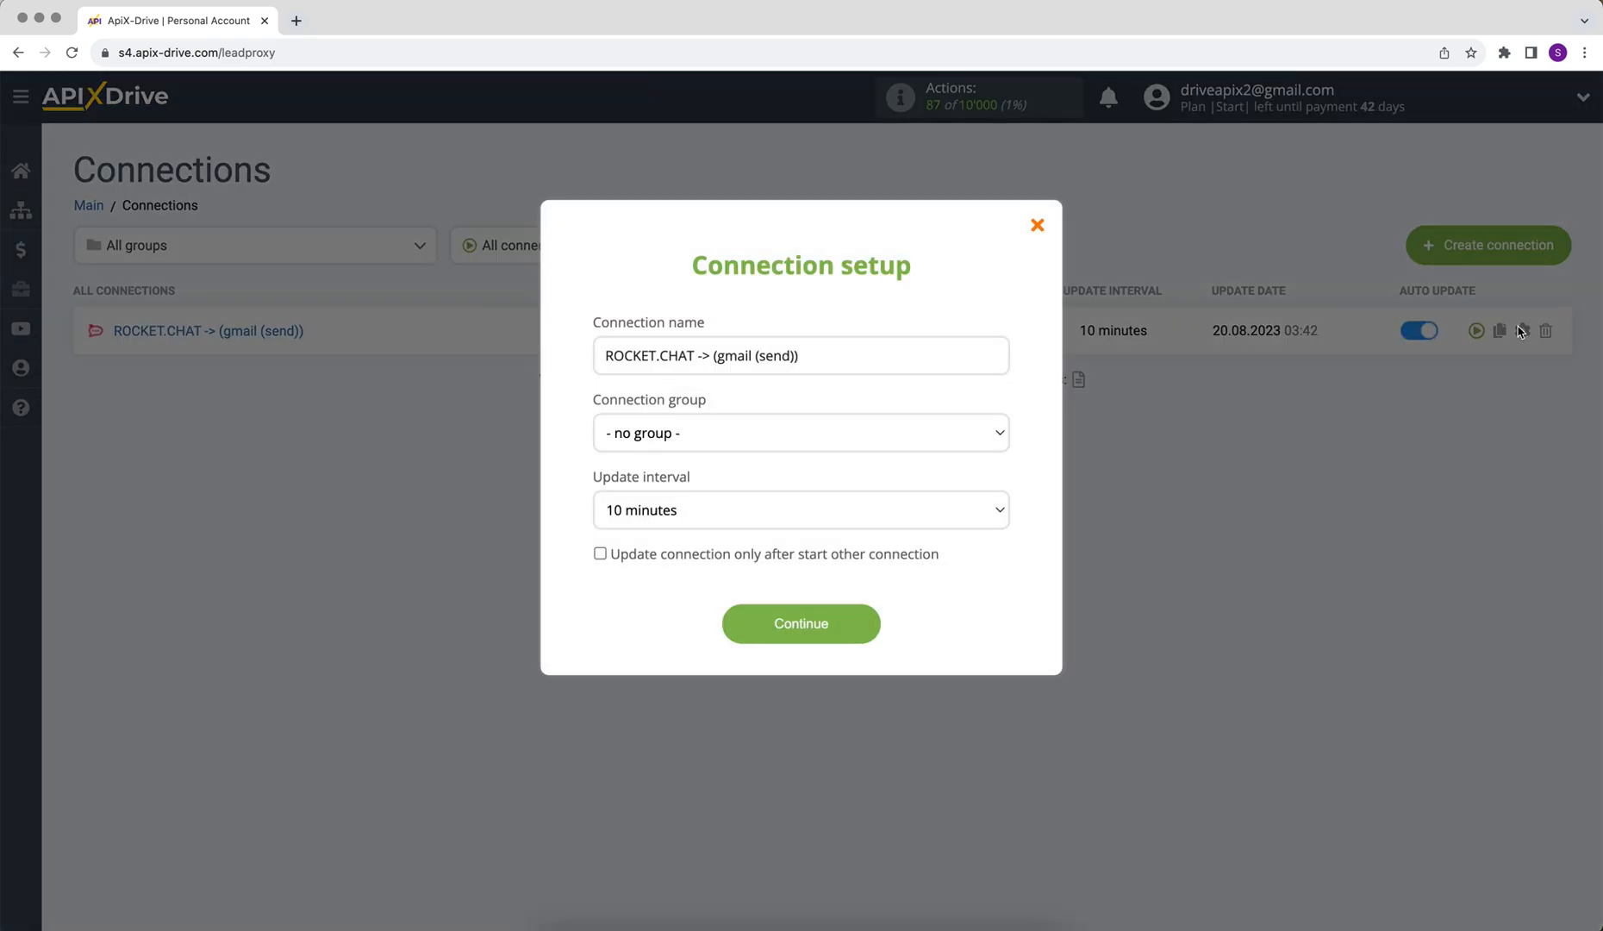
{"action": "left_click", "coordinate": [949, 508]}
{"action": "left_click", "coordinate": [951, 487]}
{"action": "left_click", "coordinate": [834, 622]}
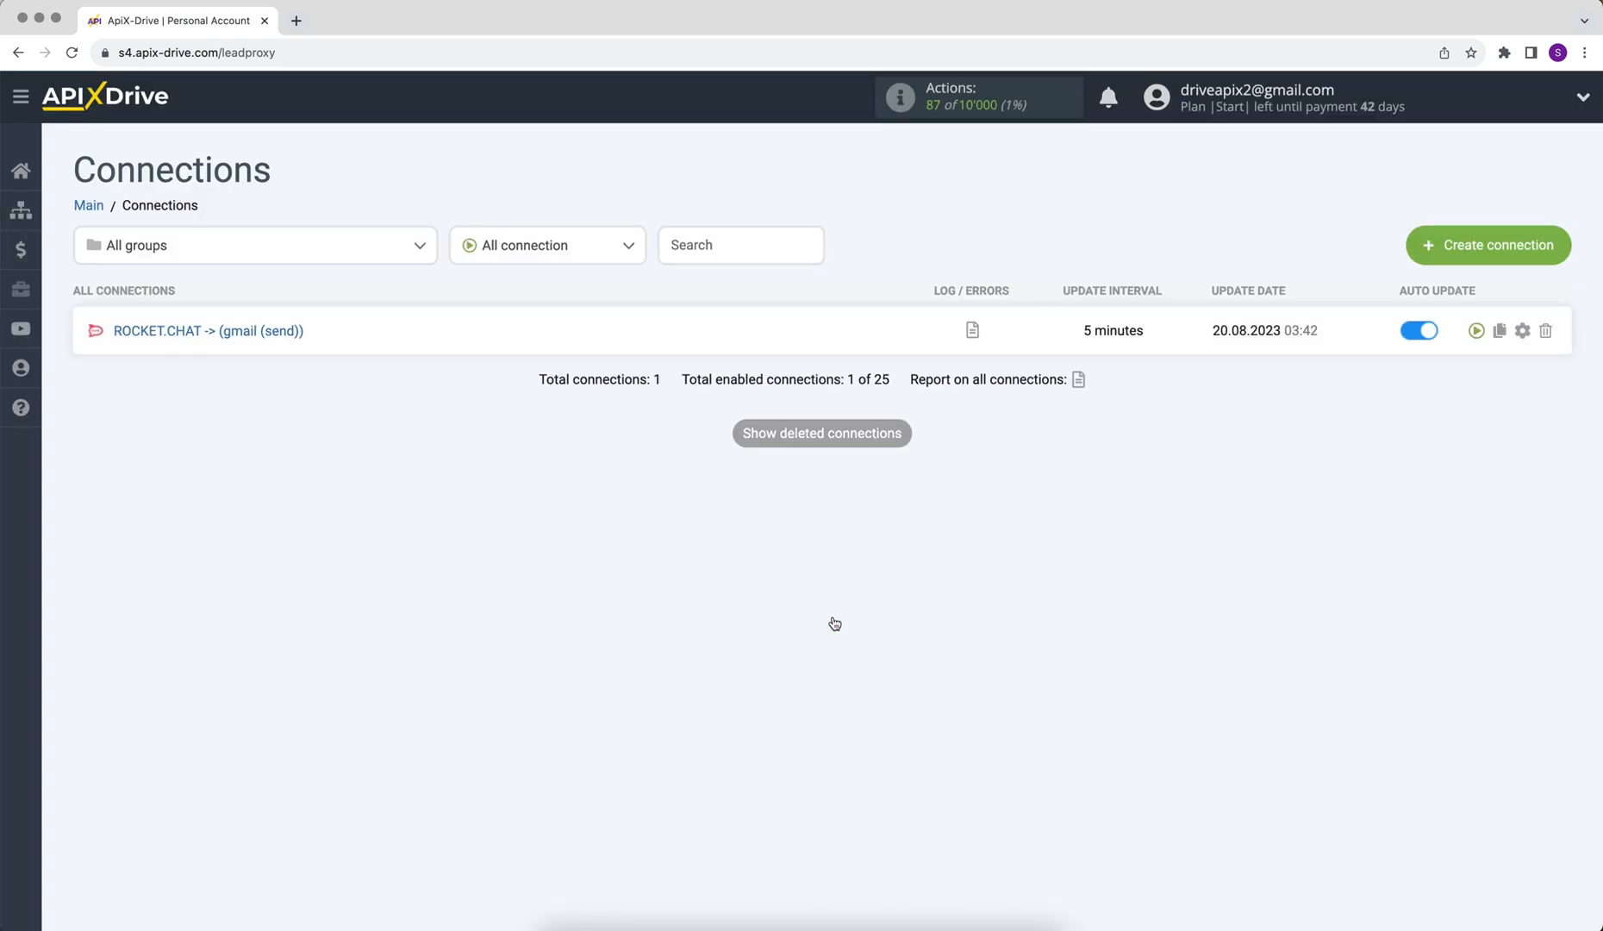